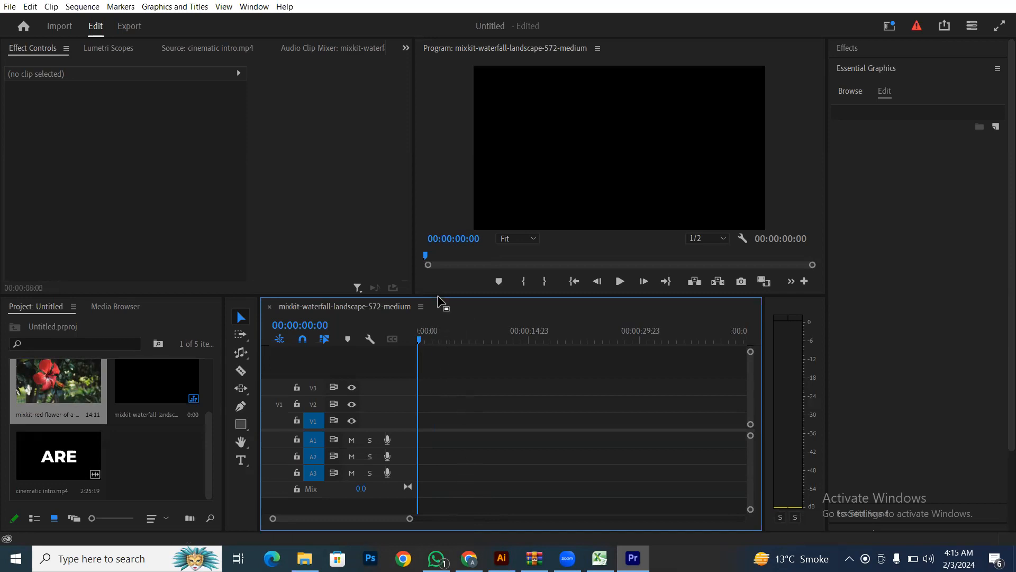
- Enlarge the program monitor by lowering the panel divider, then select the bunches clip
mouse_move(442, 295)
mouse_down()
mouse_move(447, 318)
mouse_move(452, 309)
mouse_up()
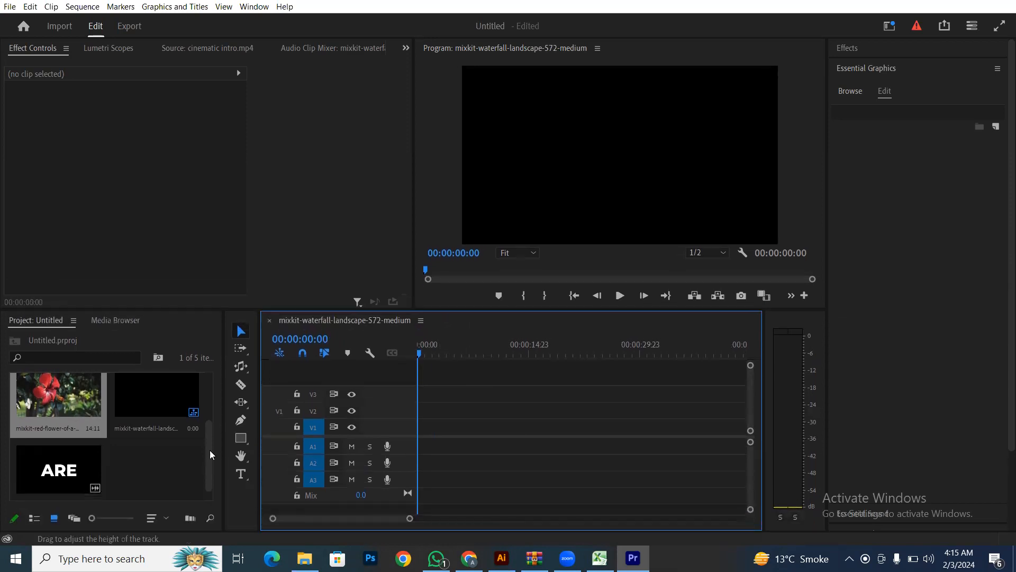
scroll(156, 471, up, 2)
scroll(96, 398, down, 3)
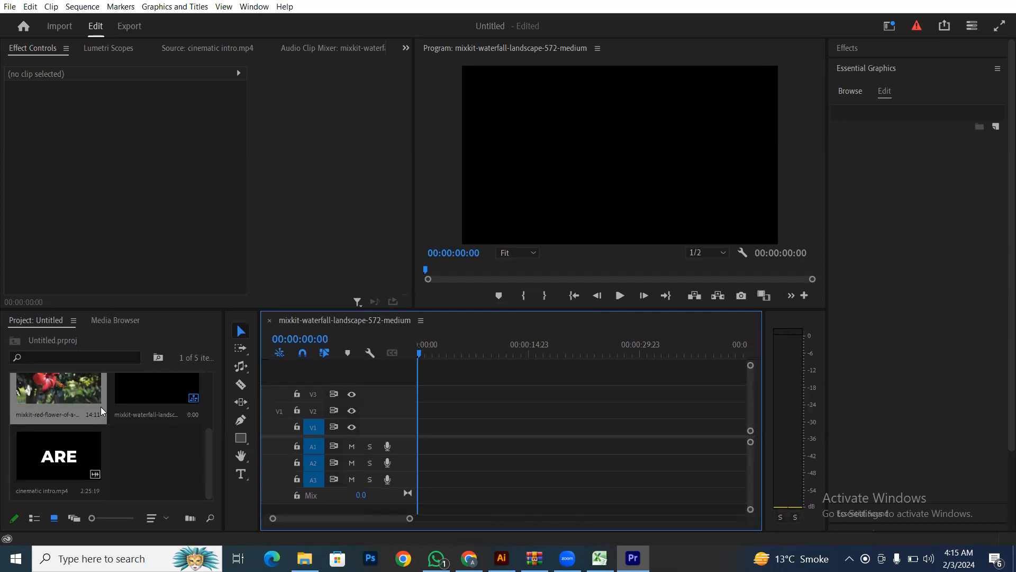
scroll(143, 486, up, 2)
click(42, 394)
- Place the bunches, waterfall and red-flower clips end to end on V1, with V1 patched
drag(43, 394, 419, 434)
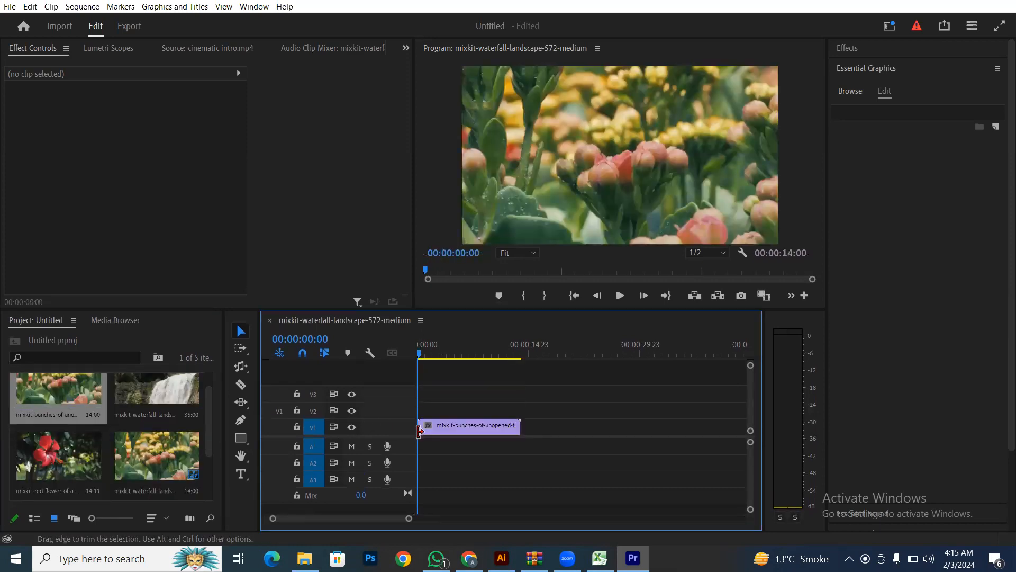
drag(154, 391, 534, 431)
drag(408, 518, 464, 519)
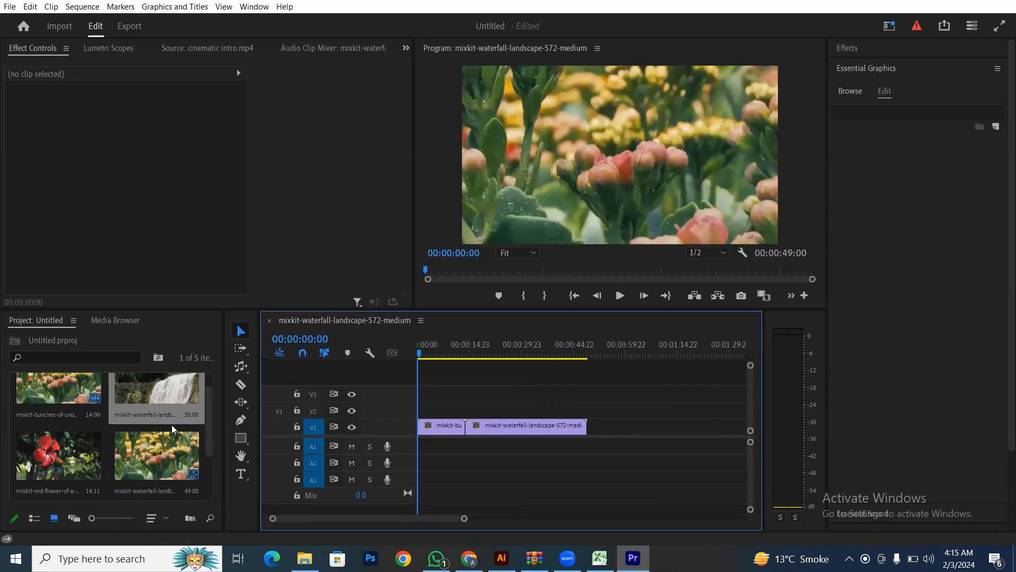
drag(60, 463, 593, 429)
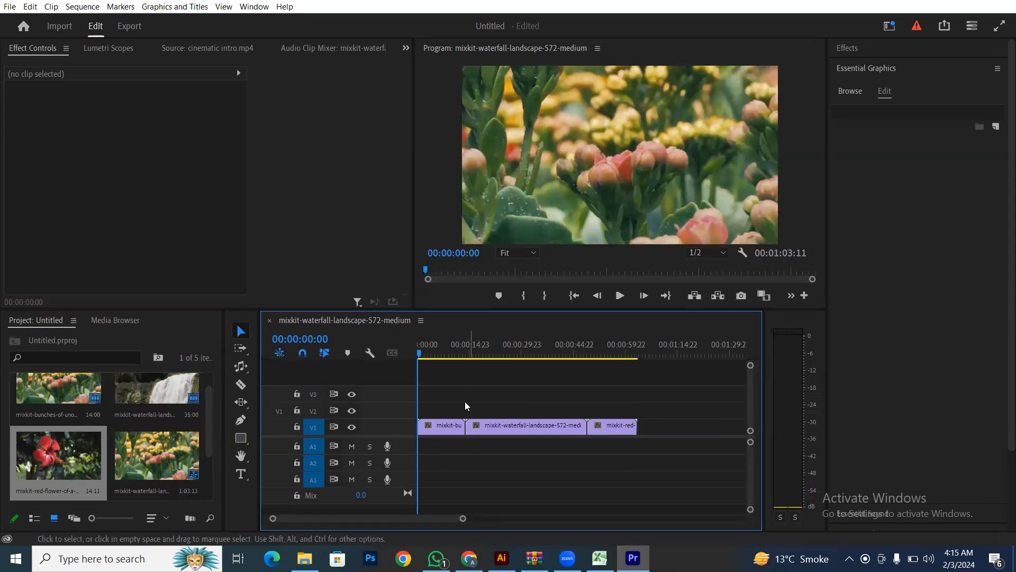
drag(453, 402, 605, 459)
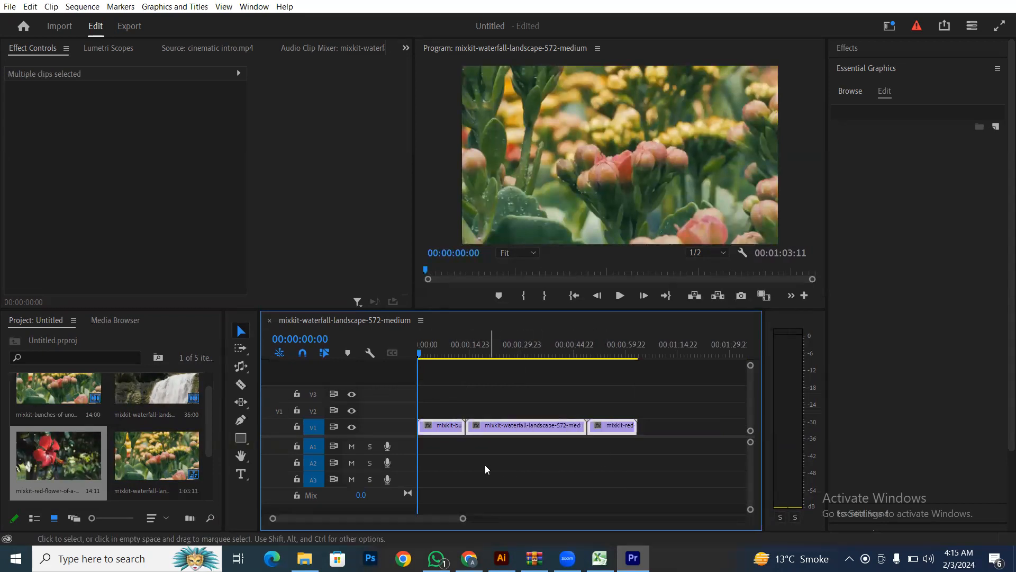
click(279, 427)
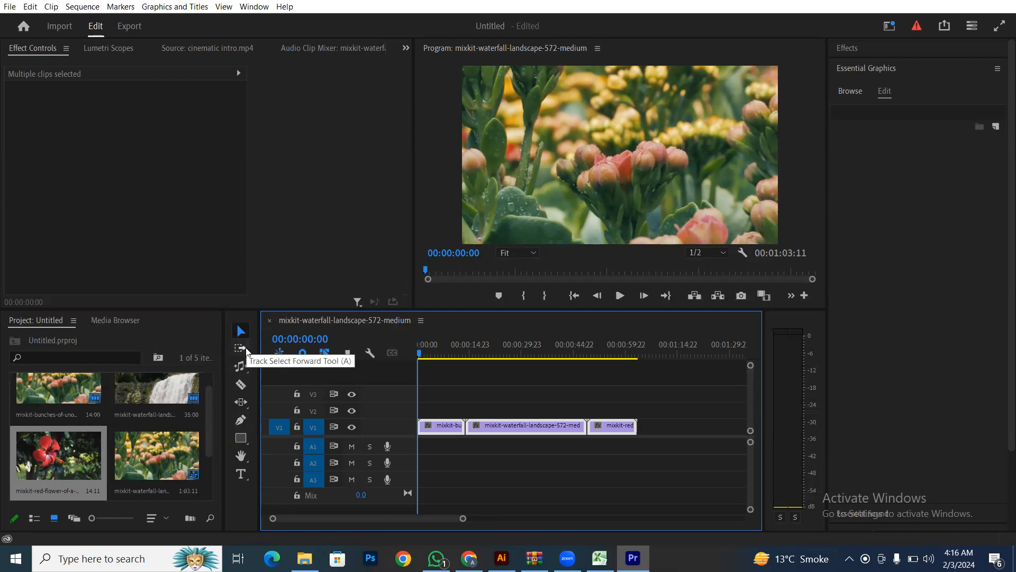
- Look through the Ripple Edit tool options, then activate the Razor tool
click(246, 367)
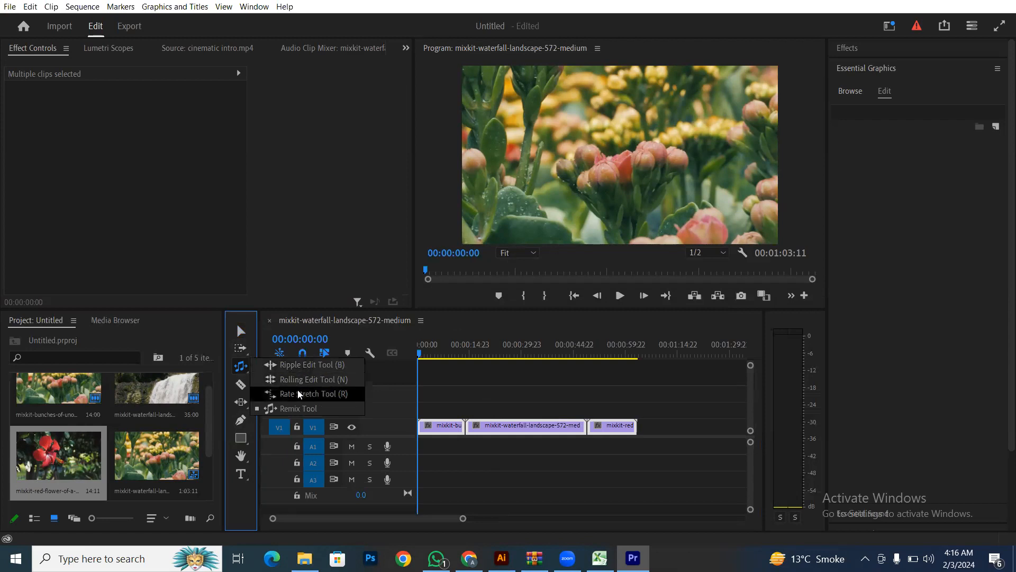
click(241, 331)
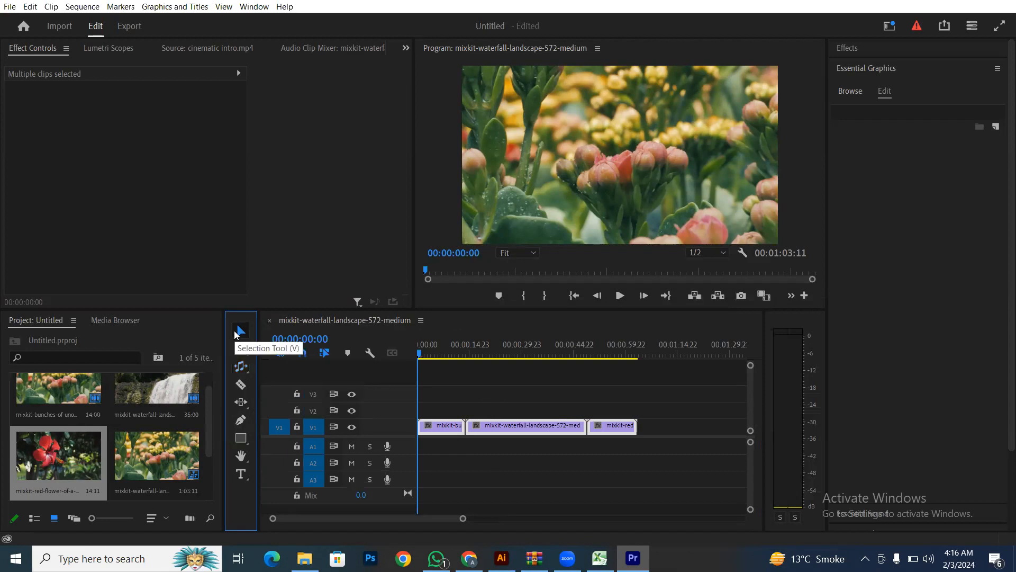
click(238, 388)
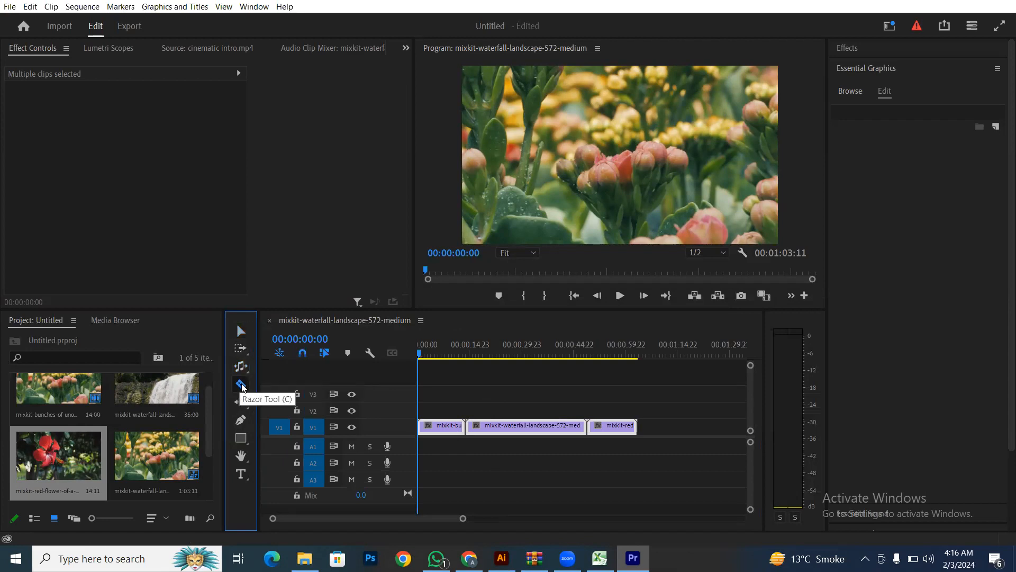
- Razor the V1 clips into several short pieces
click(450, 423)
click(506, 425)
click(560, 425)
click(613, 425)
click(538, 425)
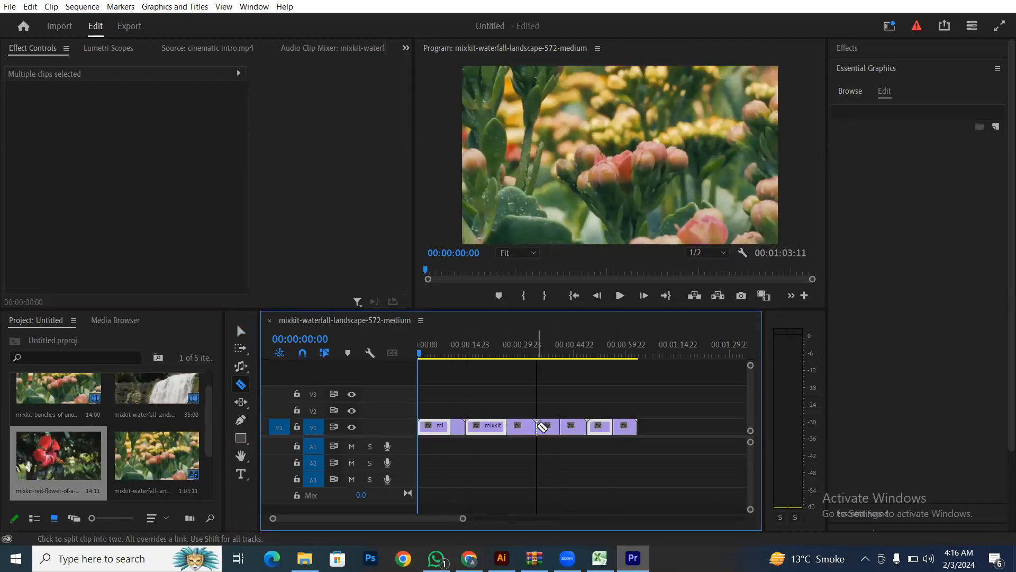
- Move clip pieces up onto V2 and onto V3 at the sequence start
click(242, 332)
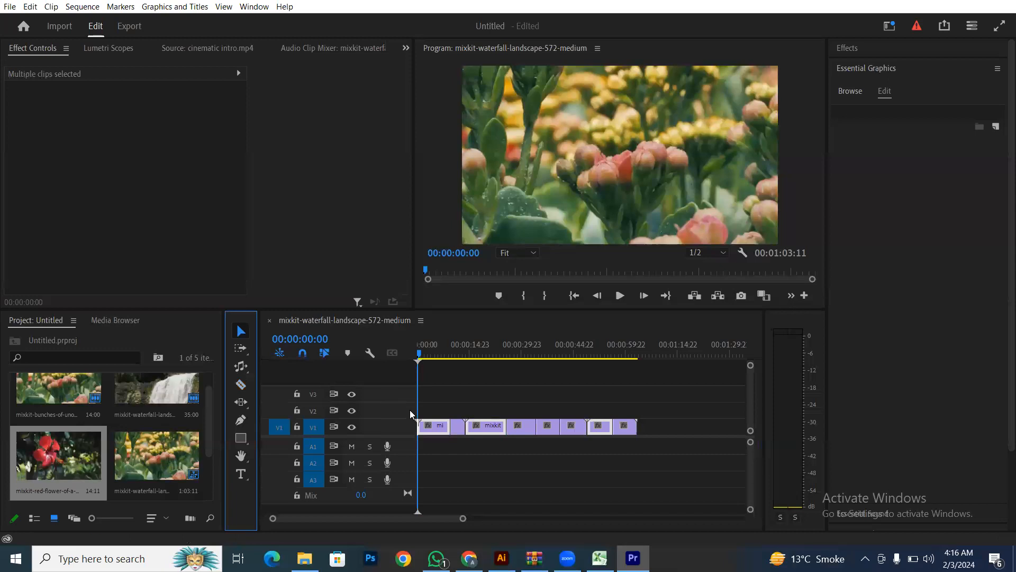
drag(482, 427, 427, 396)
click(479, 426)
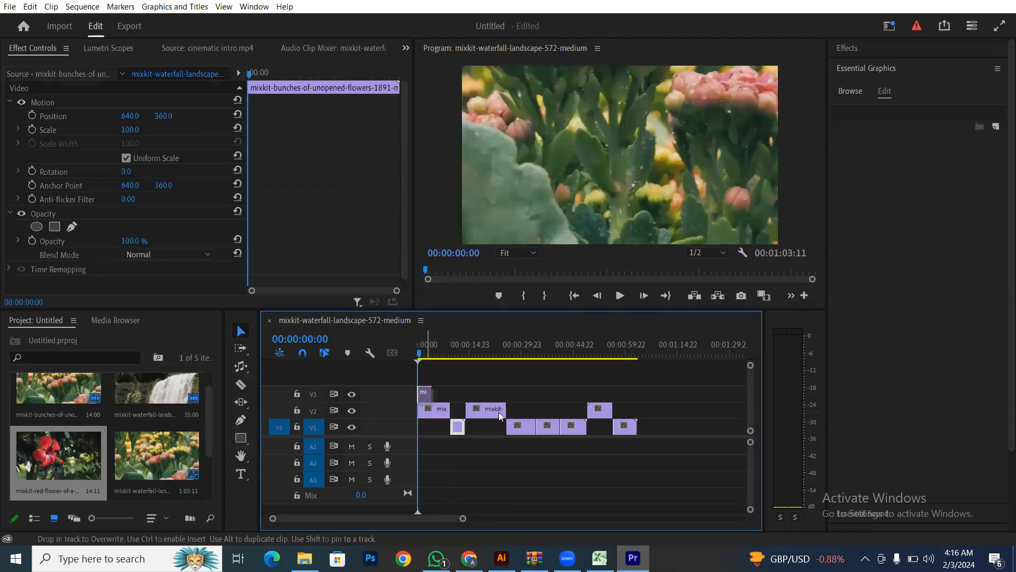
drag(517, 426, 430, 417)
- Cut the starts of the V2, V3 and V4 clips and delete those opening pieces
click(241, 385)
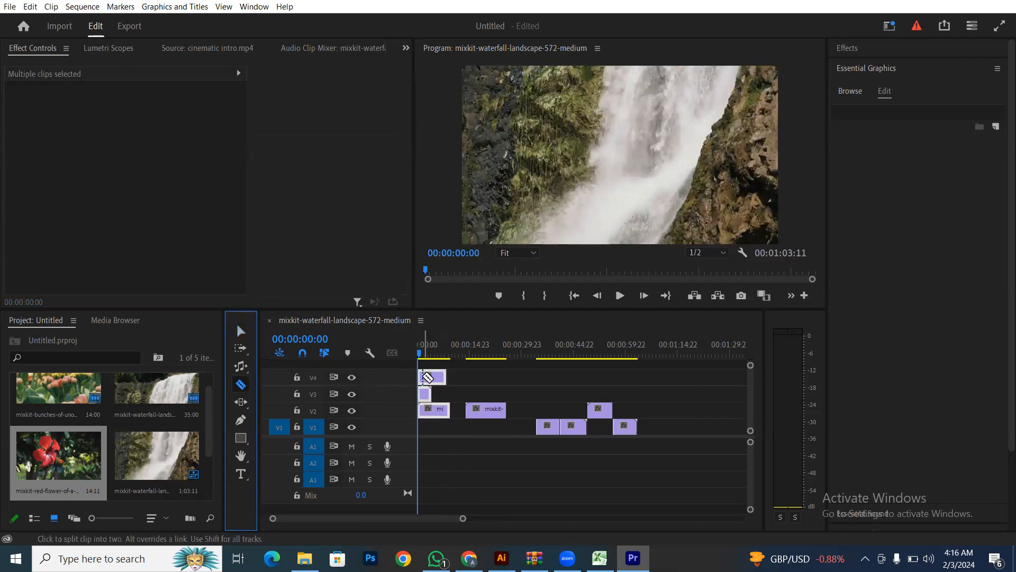
click(423, 374)
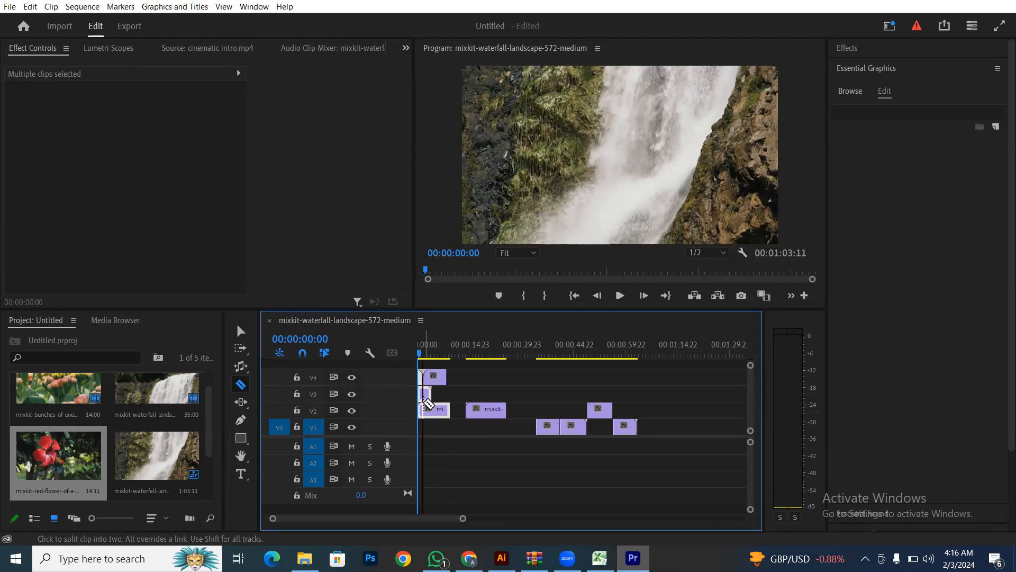
click(423, 410)
click(423, 393)
key(v)
drag(451, 372, 418, 437)
key(Delete)
- Stack three clips at the sequence start, then shift the stack down to V1–V3
drag(489, 410, 442, 410)
drag(551, 427, 434, 394)
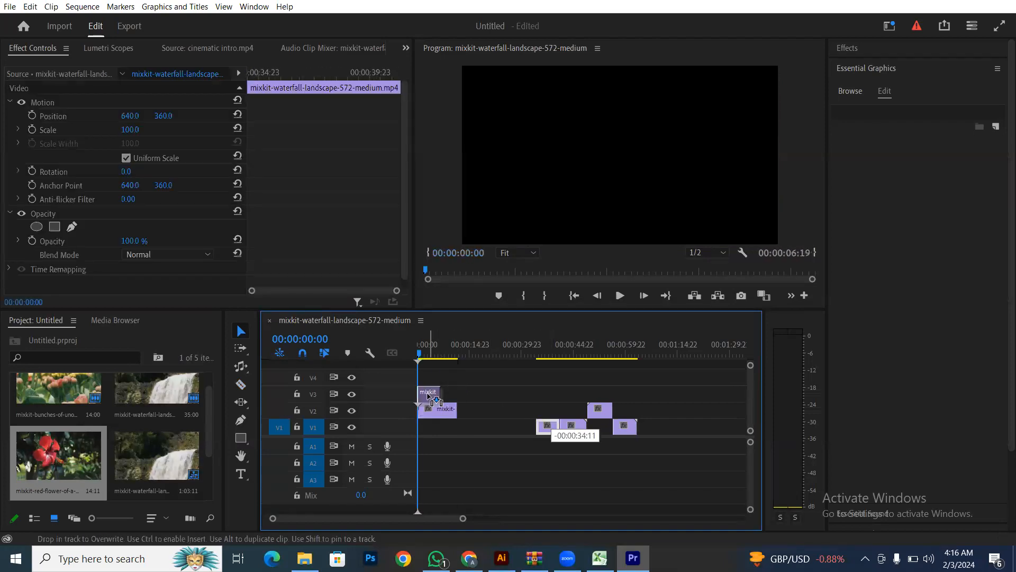
drag(566, 424, 425, 376)
click(283, 411)
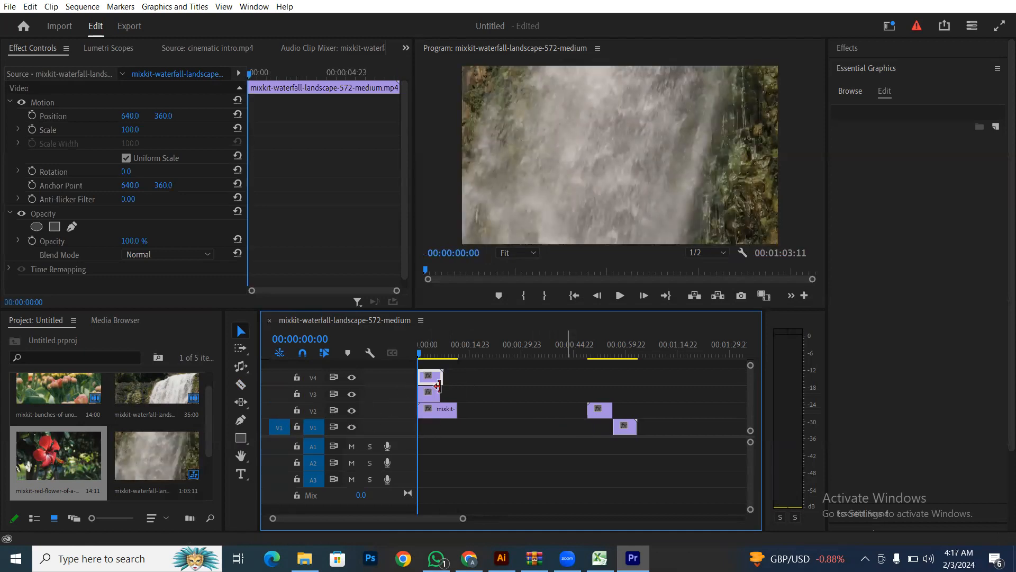
drag(459, 374, 429, 426)
- Razor the stacked clips, then select all clips with Ctrl+A and delete them
click(240, 384)
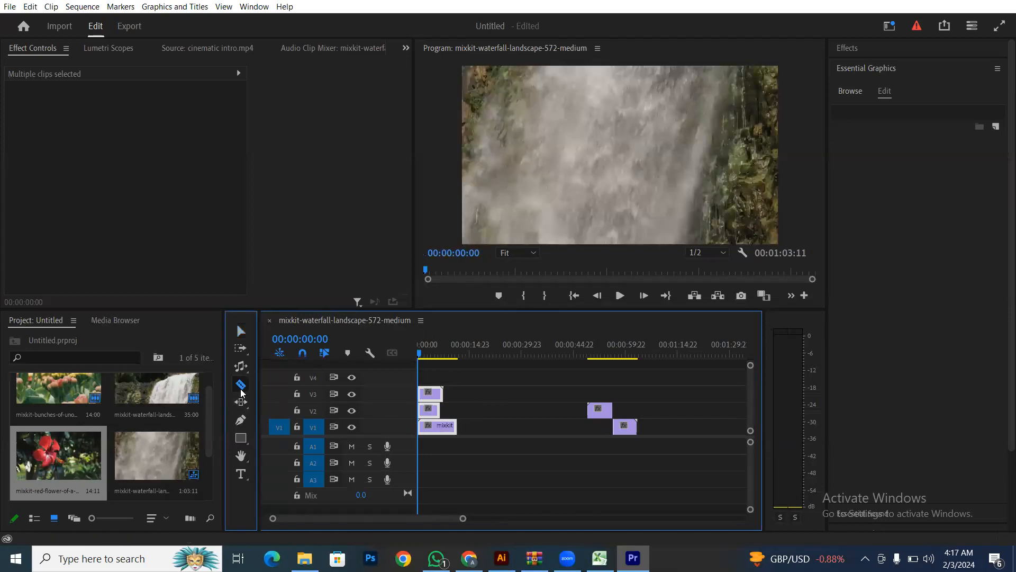
shift+click(428, 394)
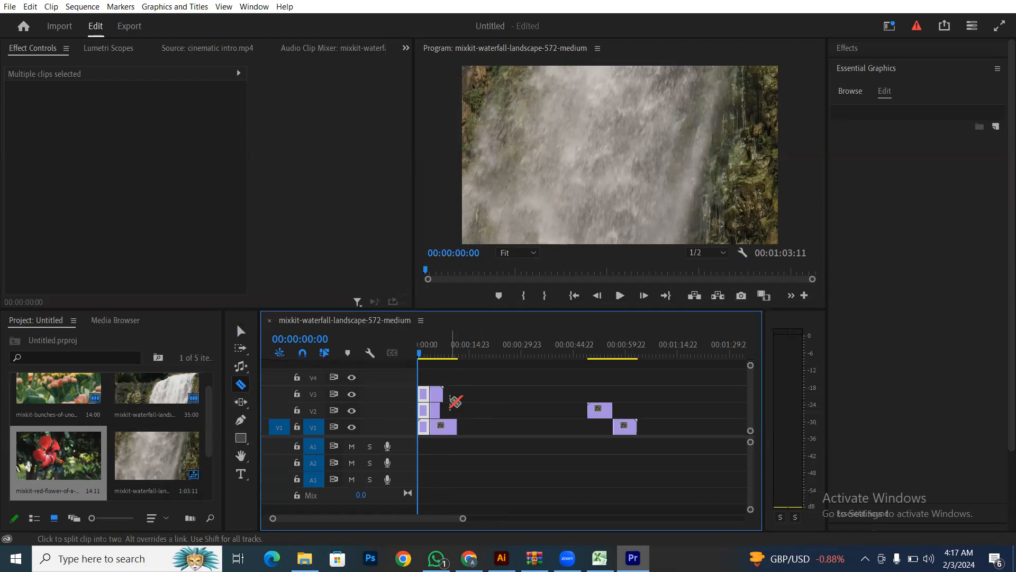
key(z)
key(a)
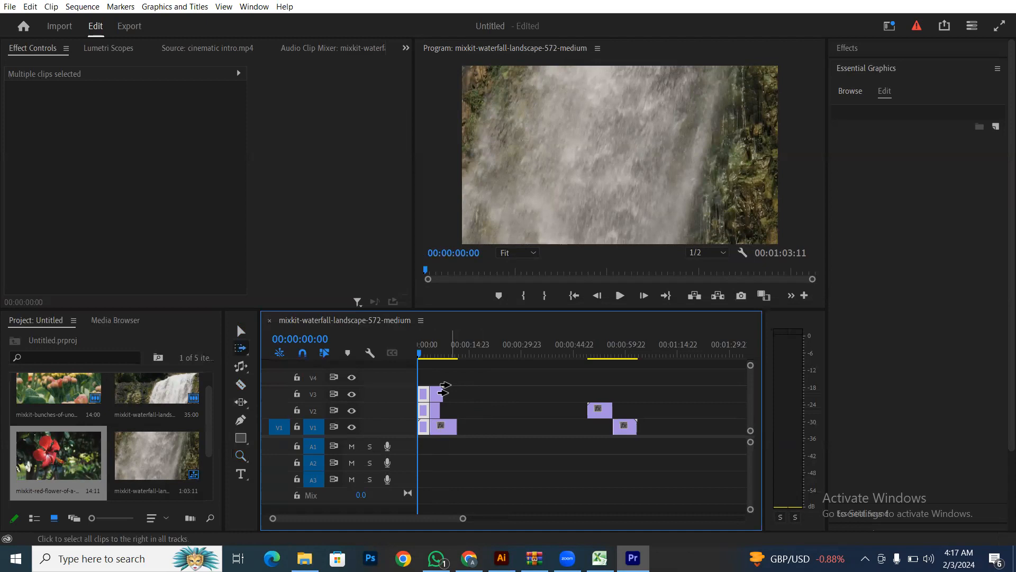
key(v)
key(ctrl+a)
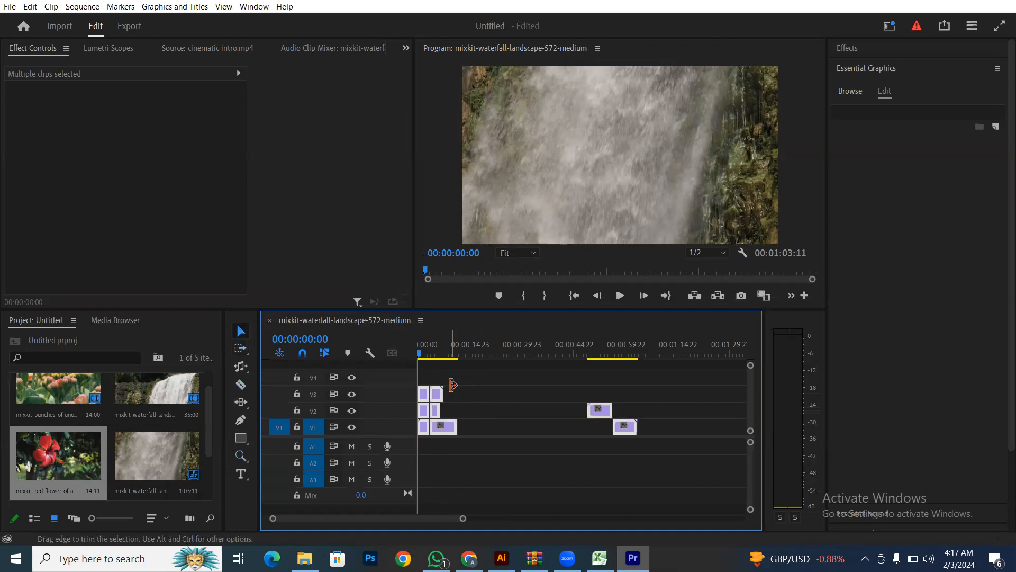
key(Delete)
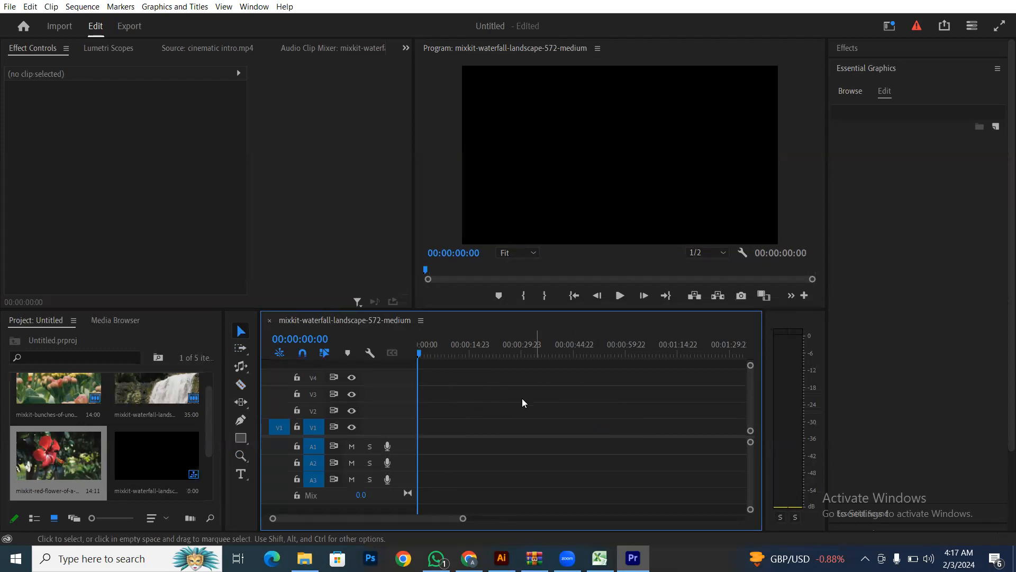
- Choose the Pen tool and place the first shape point in the Program Monitor
click(242, 404)
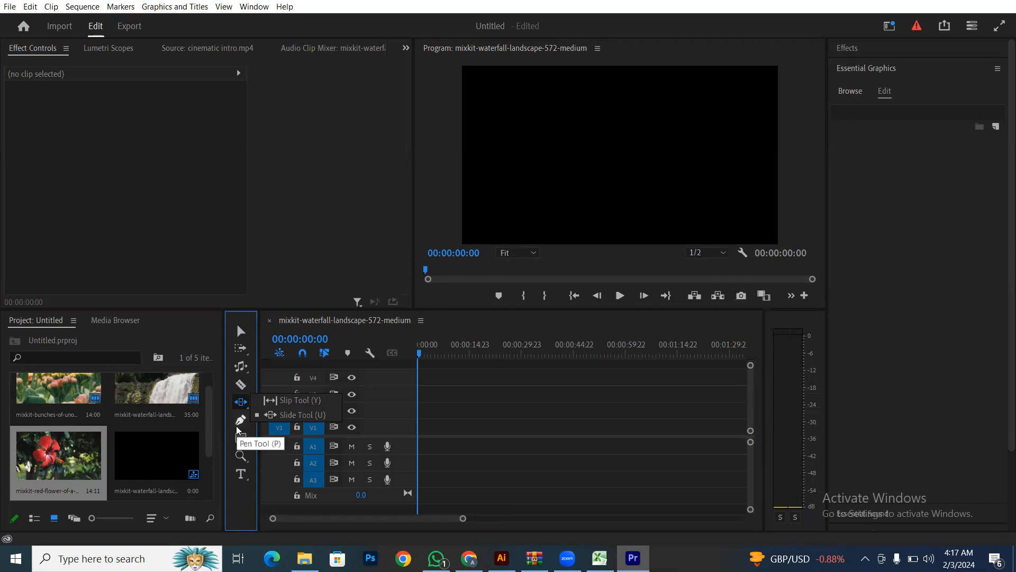
click(241, 419)
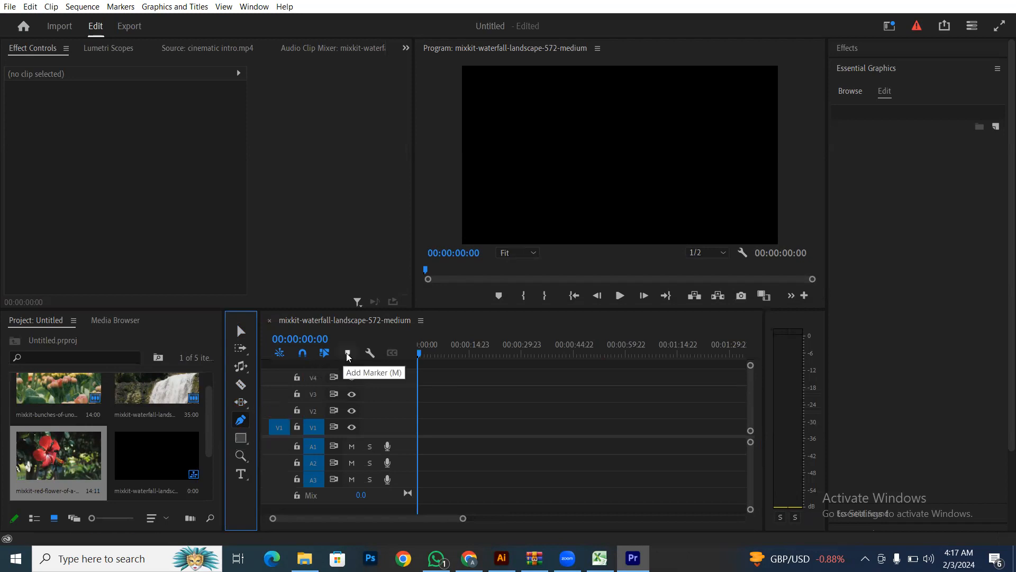
click(674, 128)
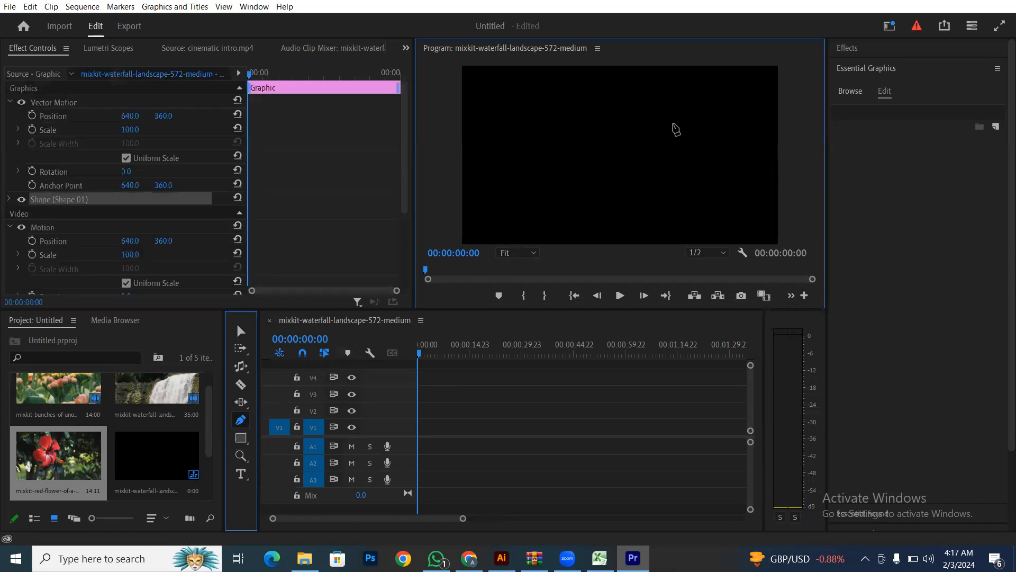
- Add the remaining corners and close the path into a grey four-sided shape
click(674, 125)
click(662, 205)
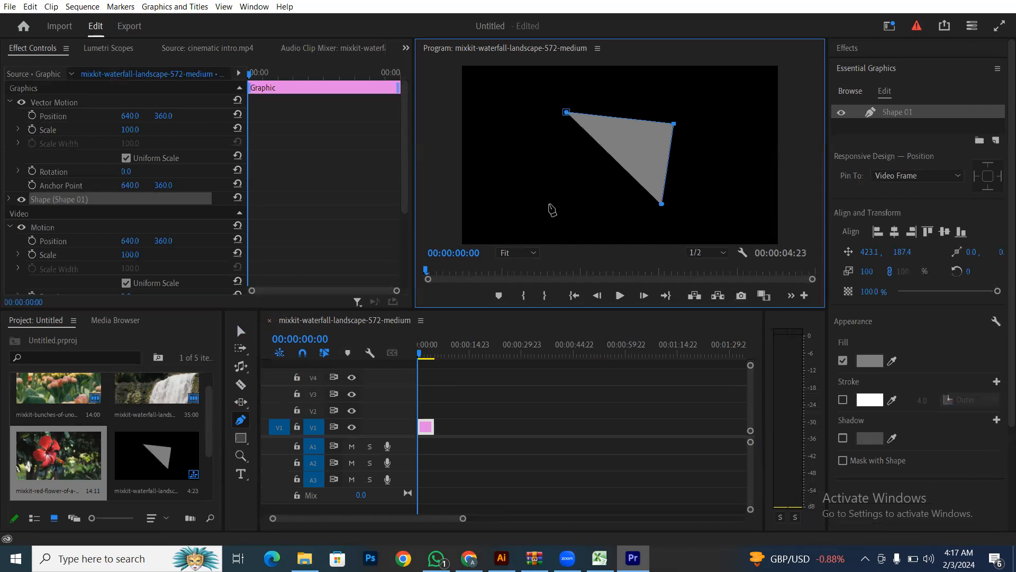
click(549, 205)
click(566, 112)
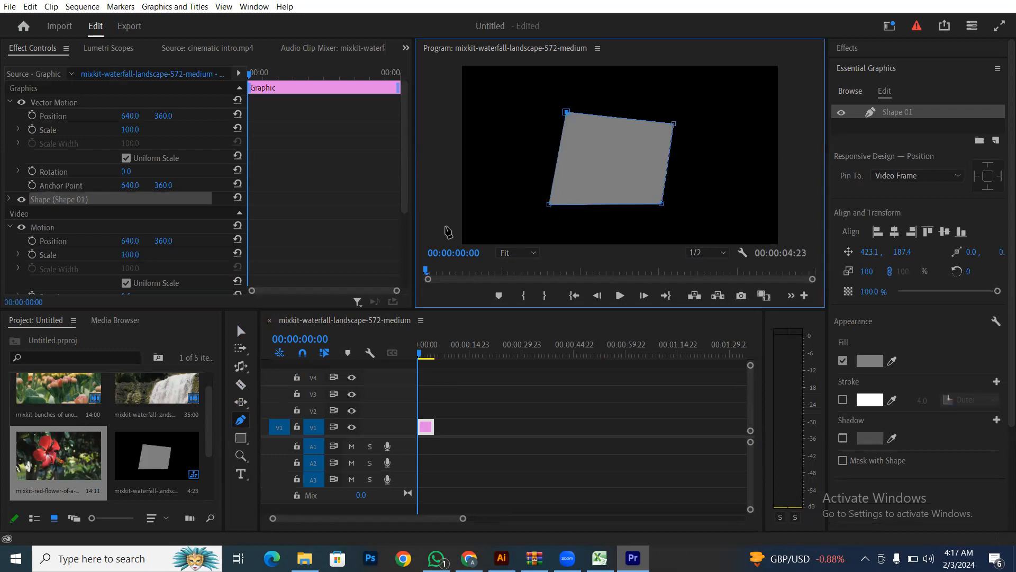
click(241, 331)
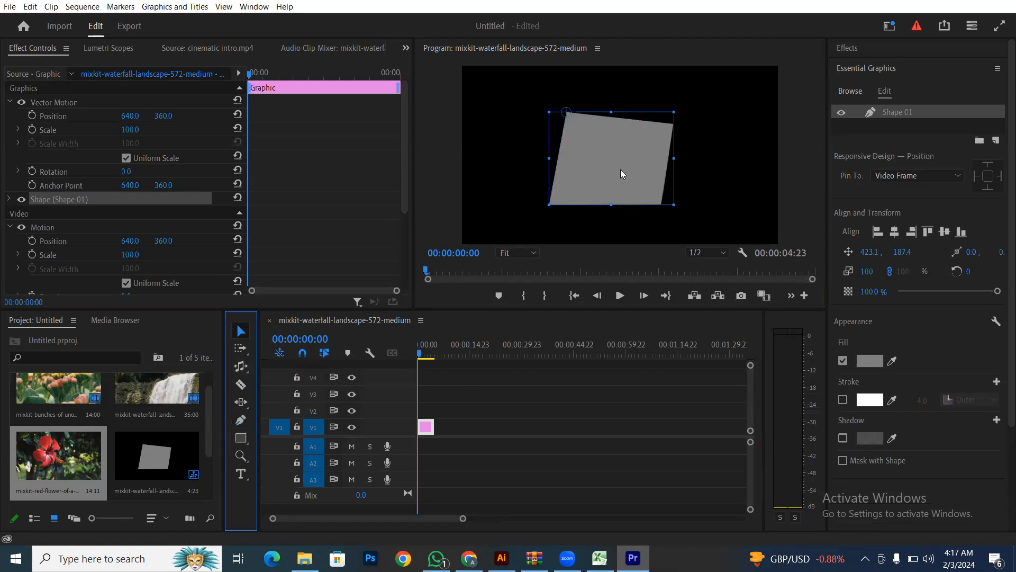
click(862, 68)
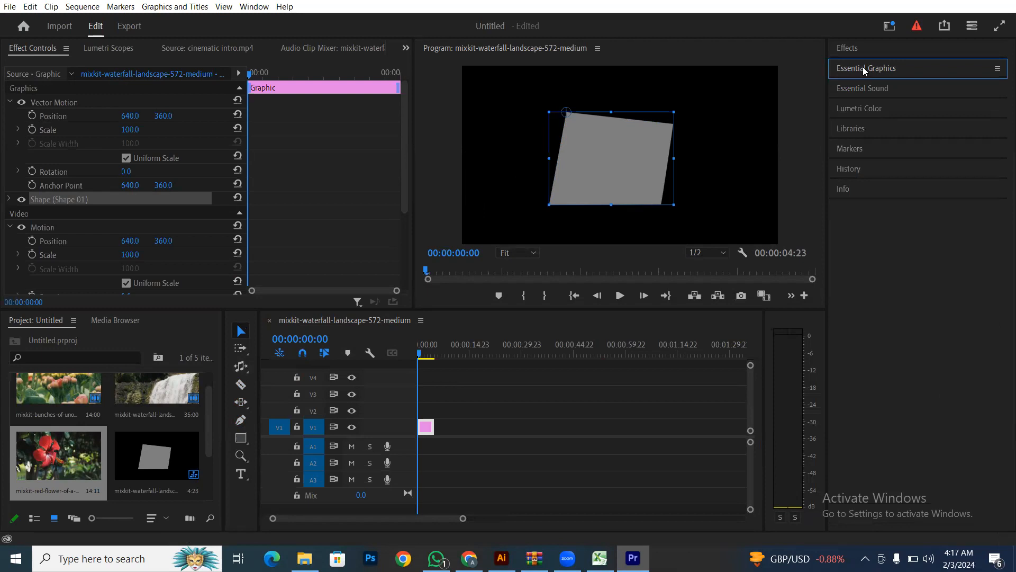
- Centre Shape 01 horizontally and vertically in the frame
click(865, 68)
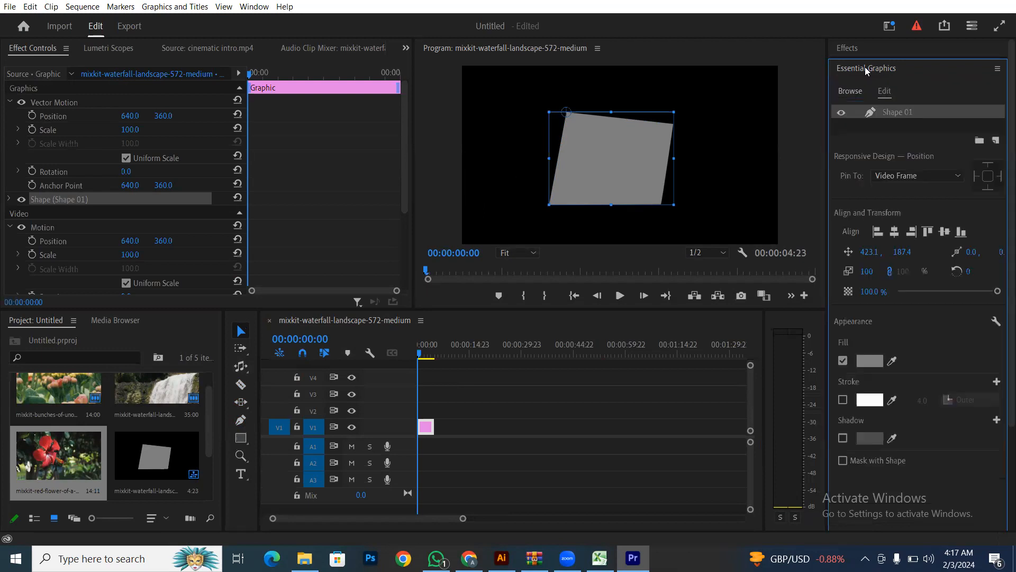
click(895, 231)
click(945, 231)
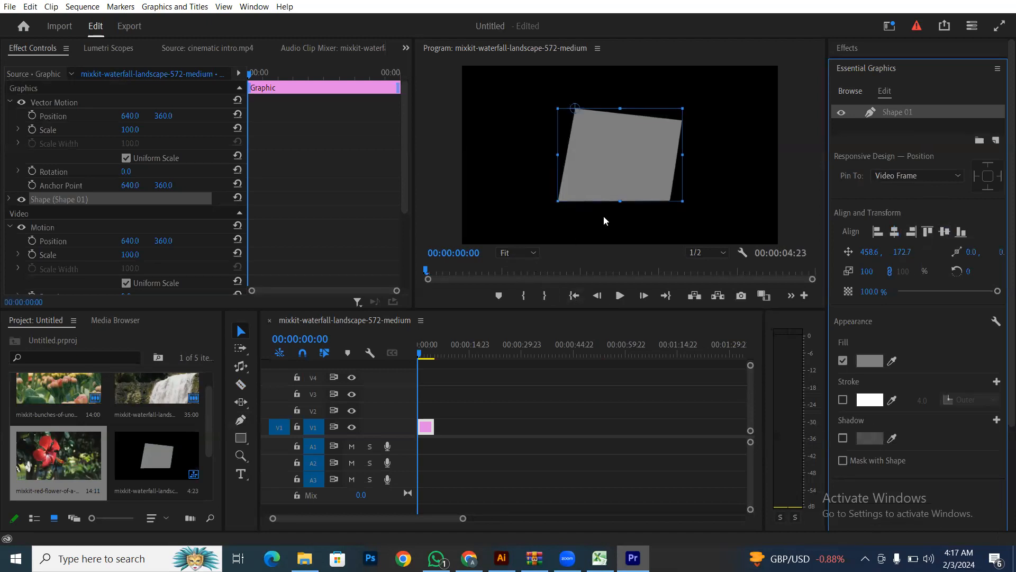
- Edit the Shape 01 layer name and commit it unchanged
double_click(899, 113)
drag(927, 111, 892, 113)
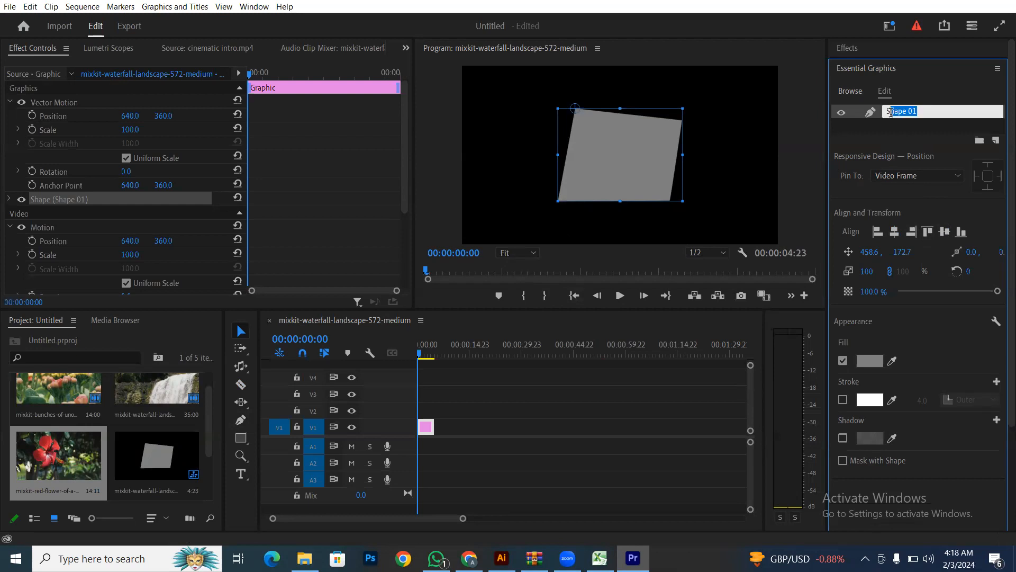
key(Return)
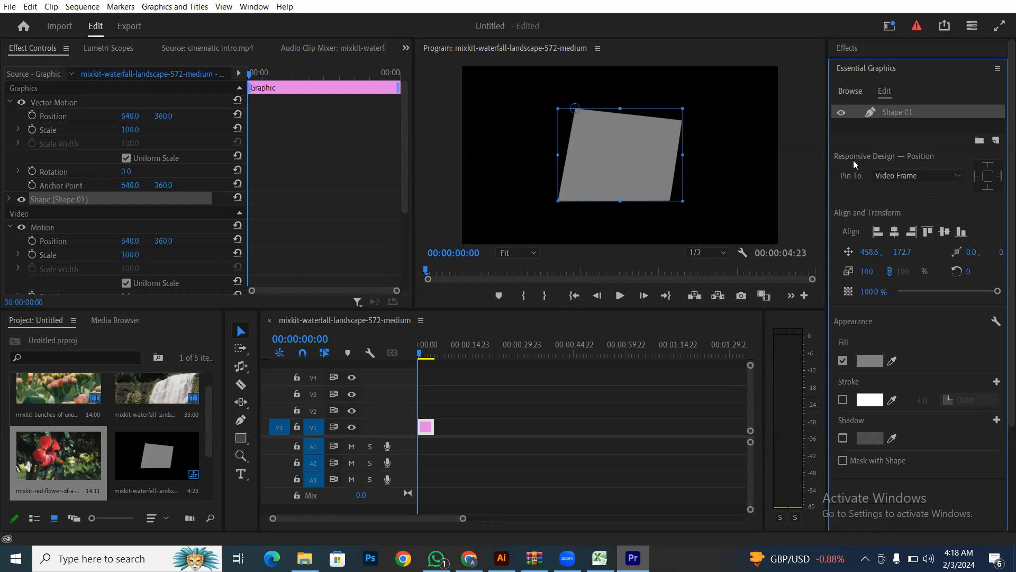
click(877, 233)
click(894, 232)
click(911, 232)
click(928, 231)
click(945, 232)
click(961, 231)
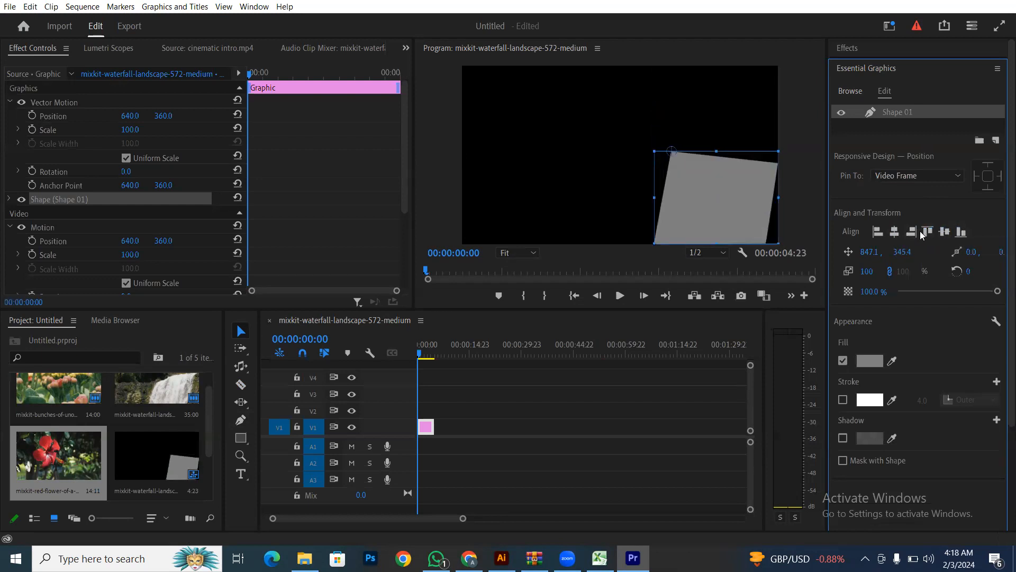
click(894, 231)
click(945, 231)
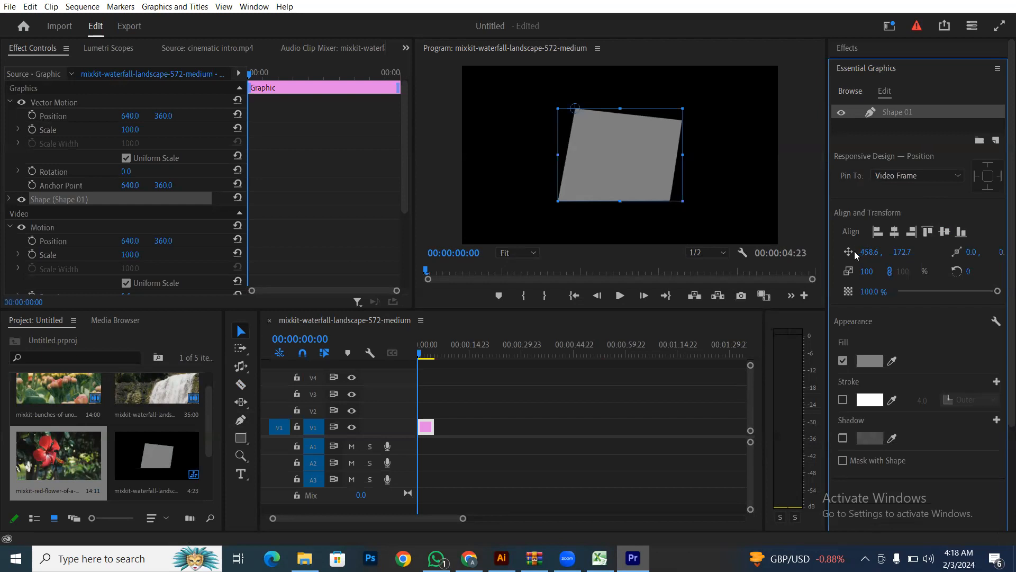
drag(868, 252, 935, 252)
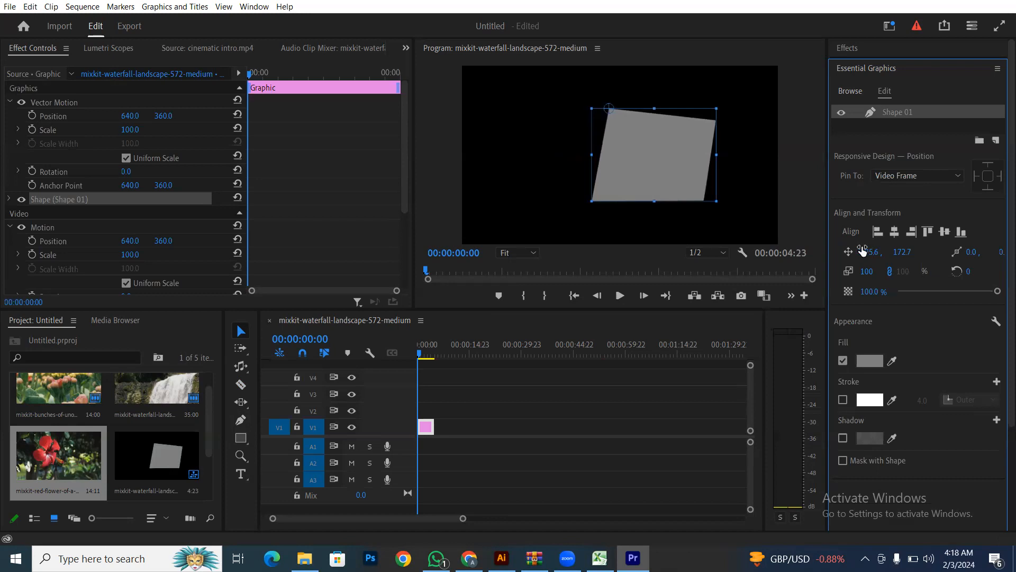
key(ctrl+z)
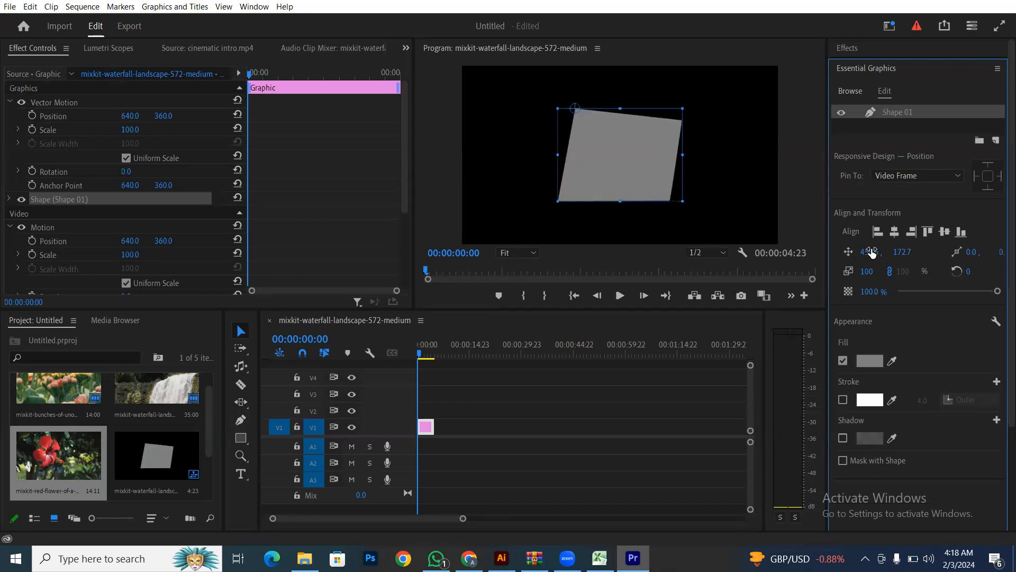
drag(972, 252, 850, 251)
key(ctrl+z)
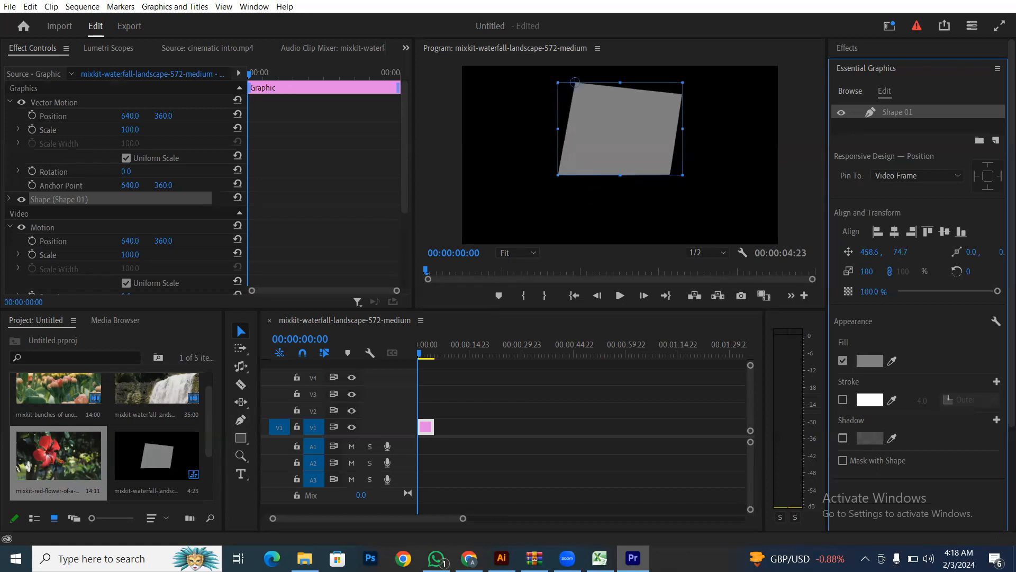
key(ctrl+z)
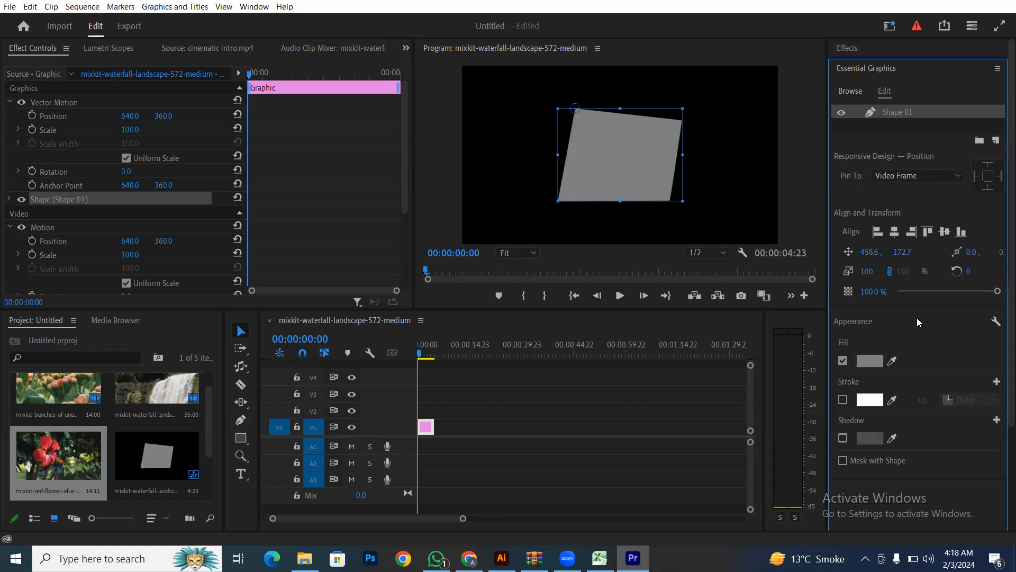
- Lower the shape's opacity to 96% and give it a red fill
drag(963, 292, 992, 292)
click(860, 363)
drag(494, 296, 500, 329)
click(639, 178)
- Add a white centred stroke of width 28 and leave the shadow off
click(843, 401)
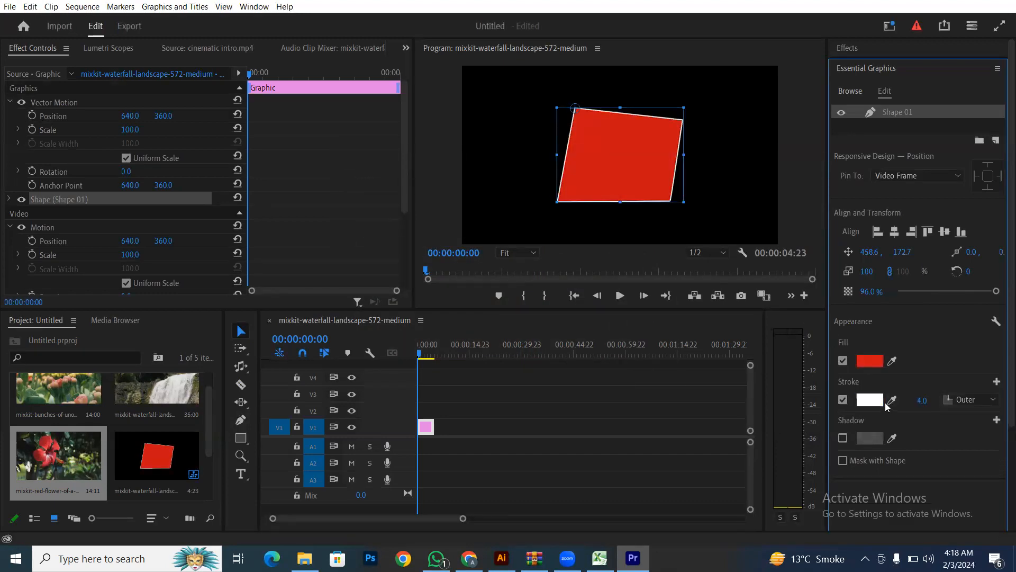
click(976, 404)
click(968, 428)
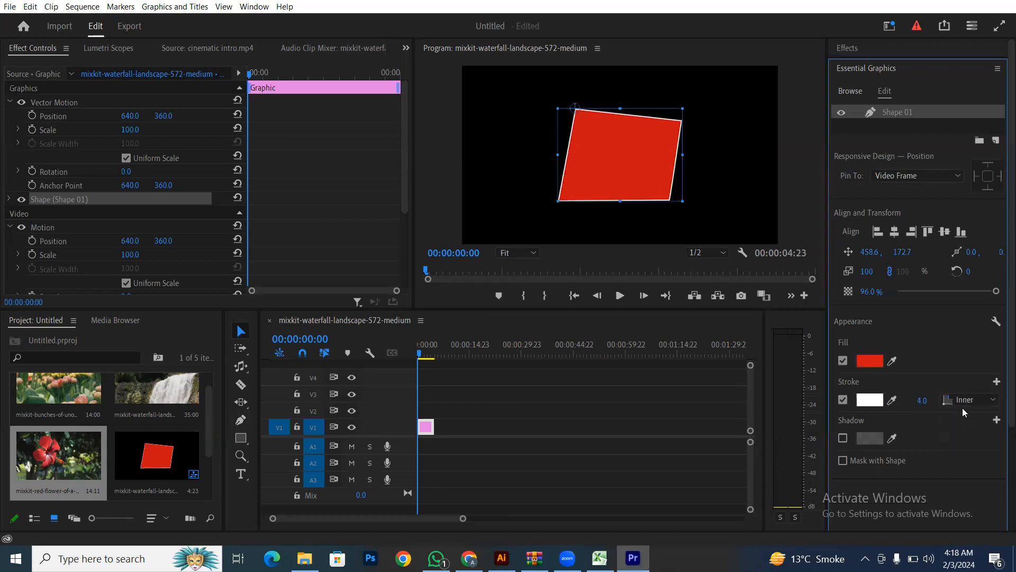
click(957, 406)
click(957, 431)
mouse_move(922, 400)
mouse_down()
mouse_move(965, 400)
mouse_move(923, 401)
mouse_move(936, 399)
mouse_up()
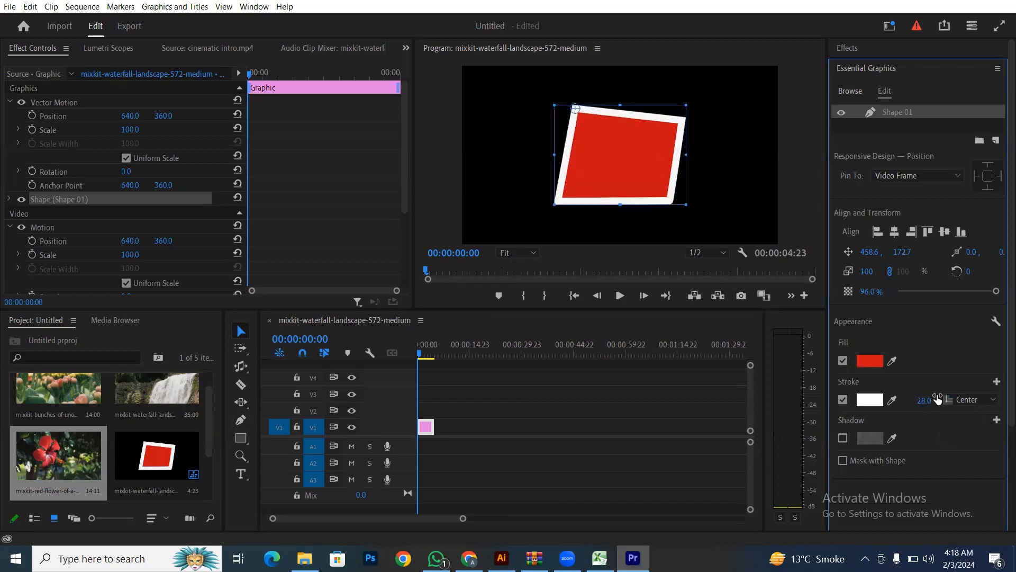
click(843, 439)
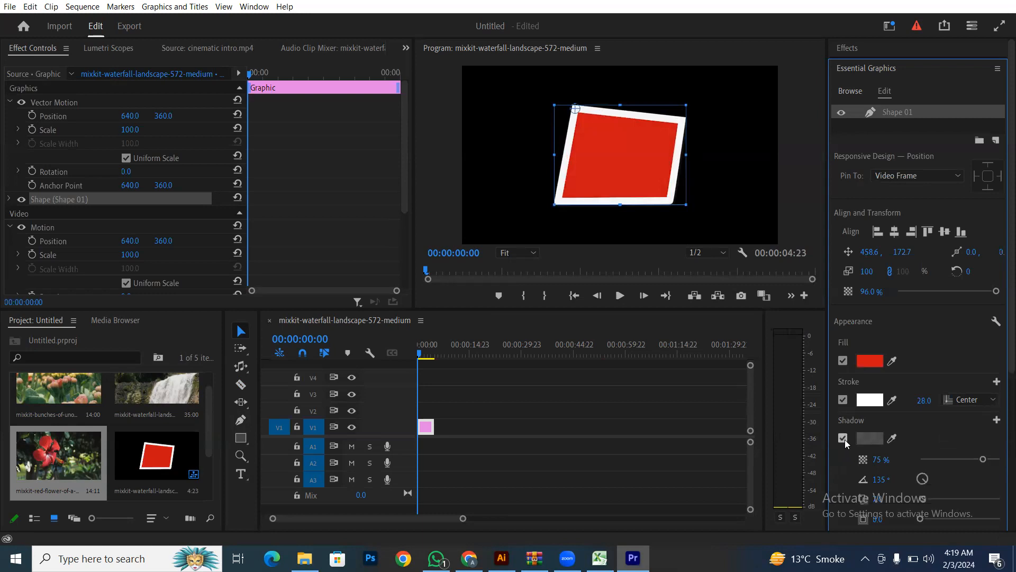
click(844, 439)
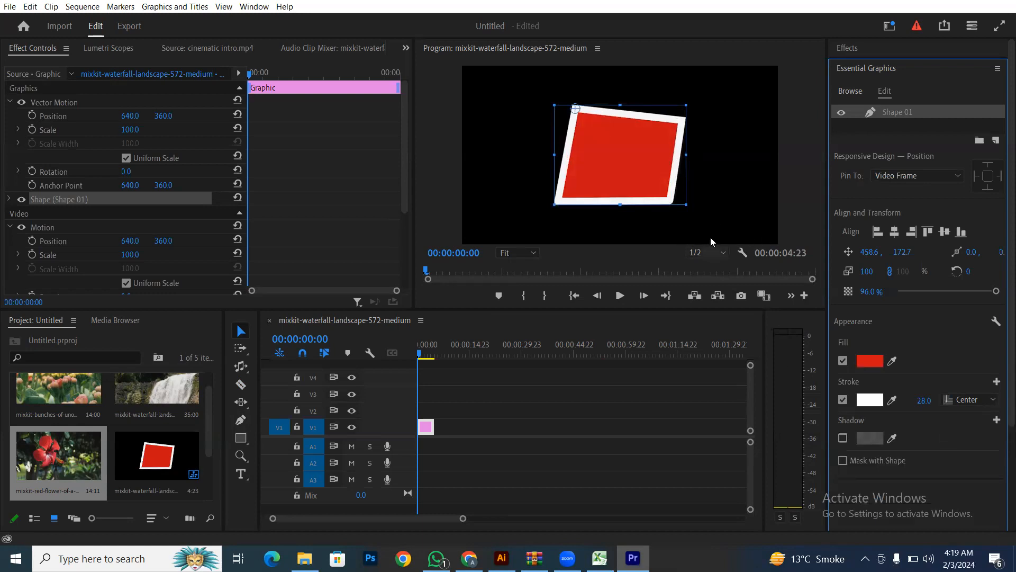
scroll(857, 460, down, 2)
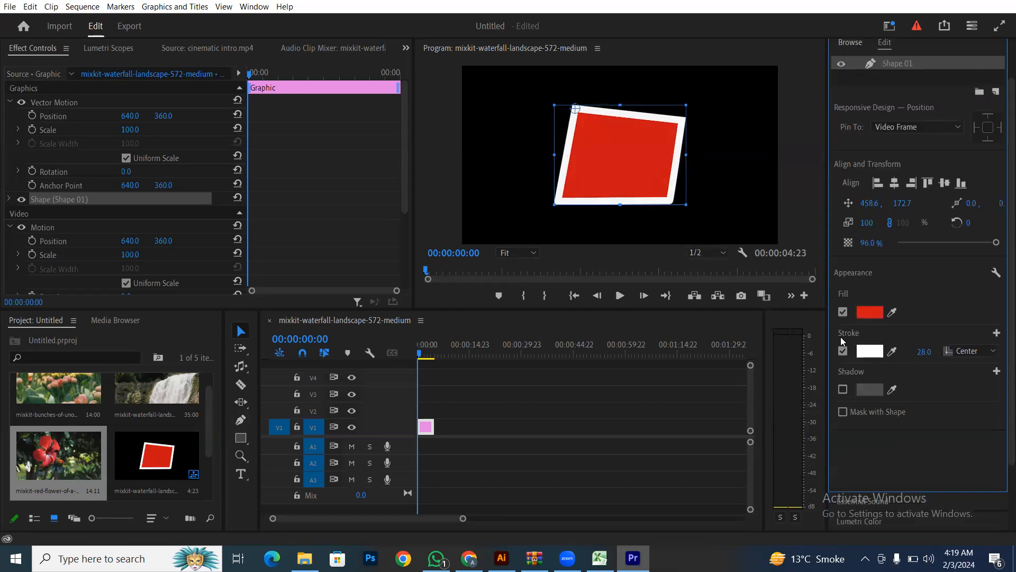
- Clear the skewed shape from the frame
right_click(636, 167)
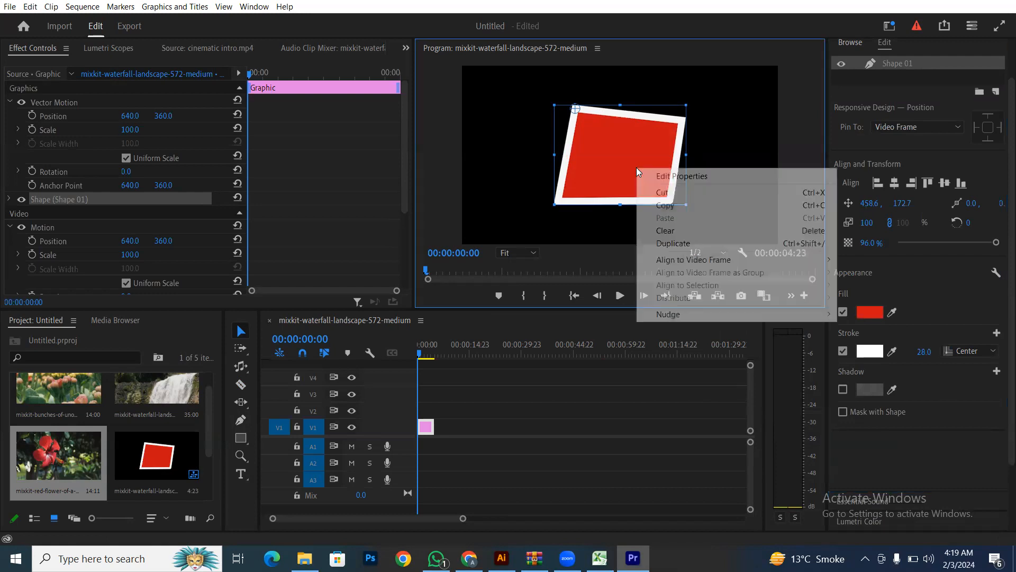
click(651, 231)
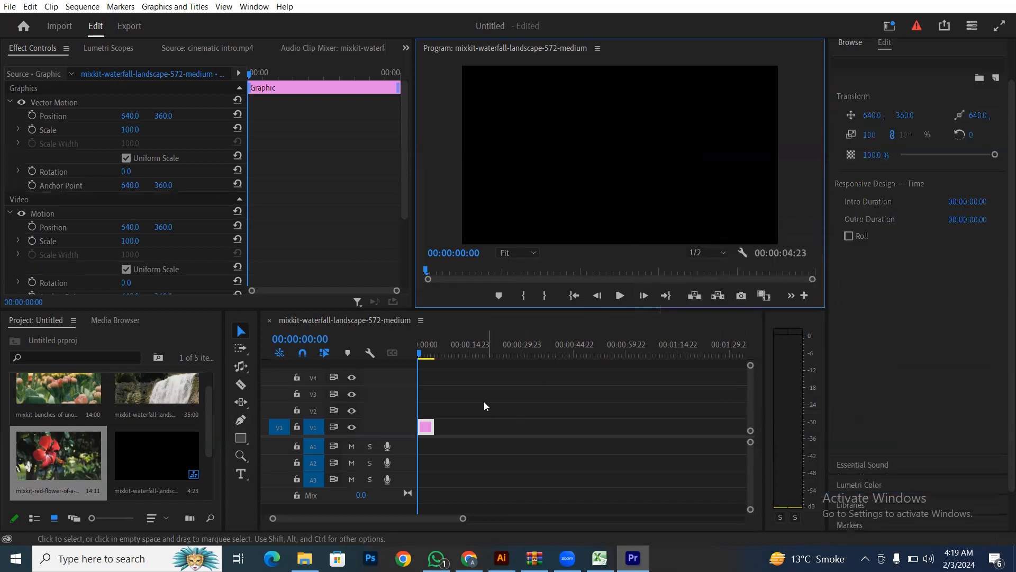
click(428, 468)
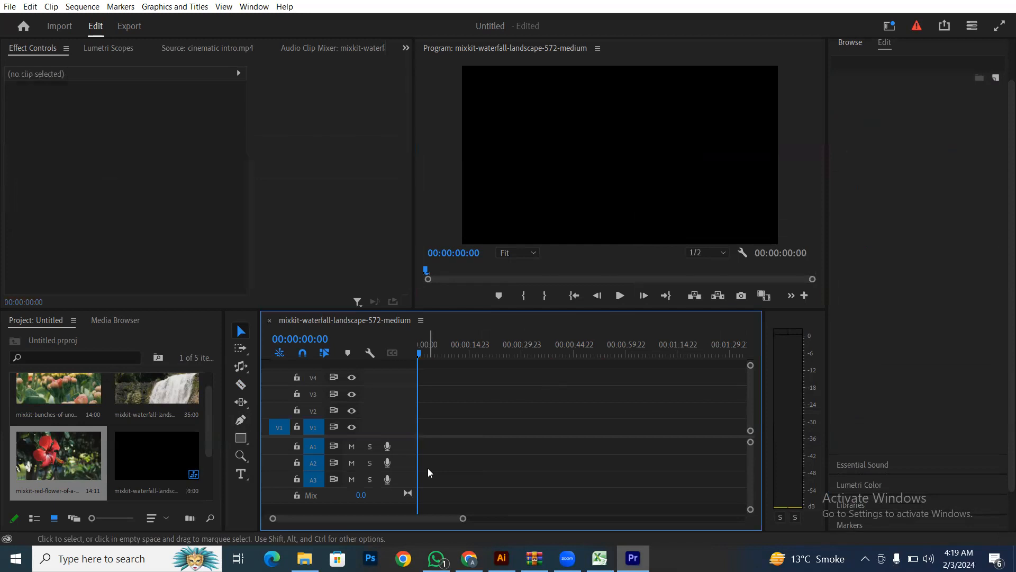
- Draw a red 562 × 431 rectangle with a white 28.0 stroke near the frame centre
click(241, 437)
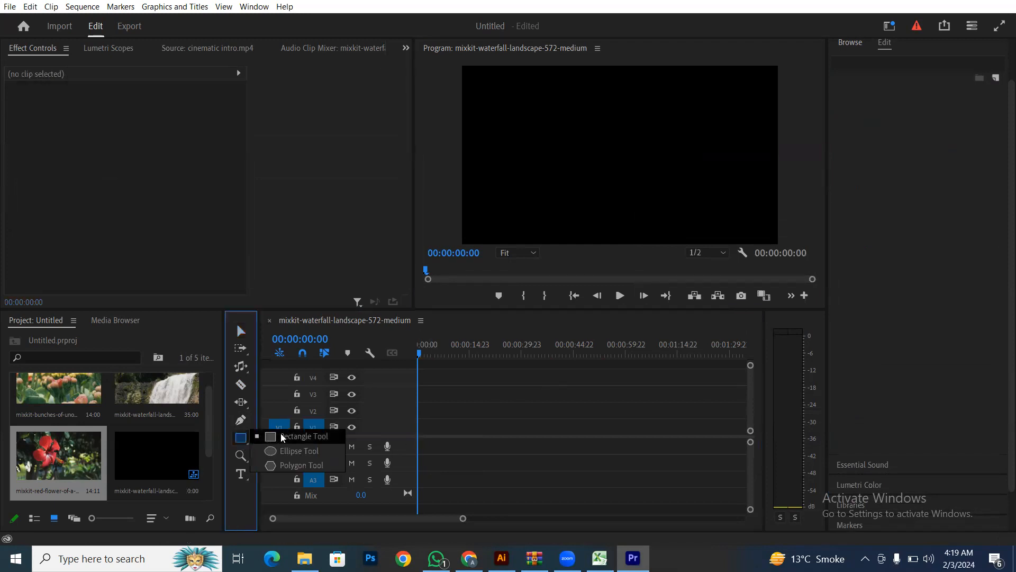
click(299, 439)
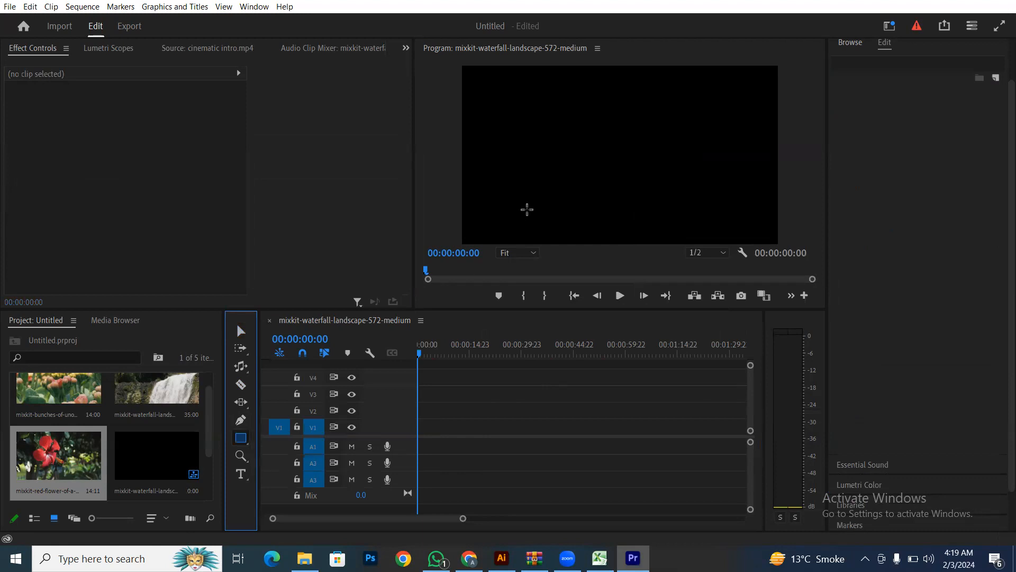
drag(534, 101, 680, 214)
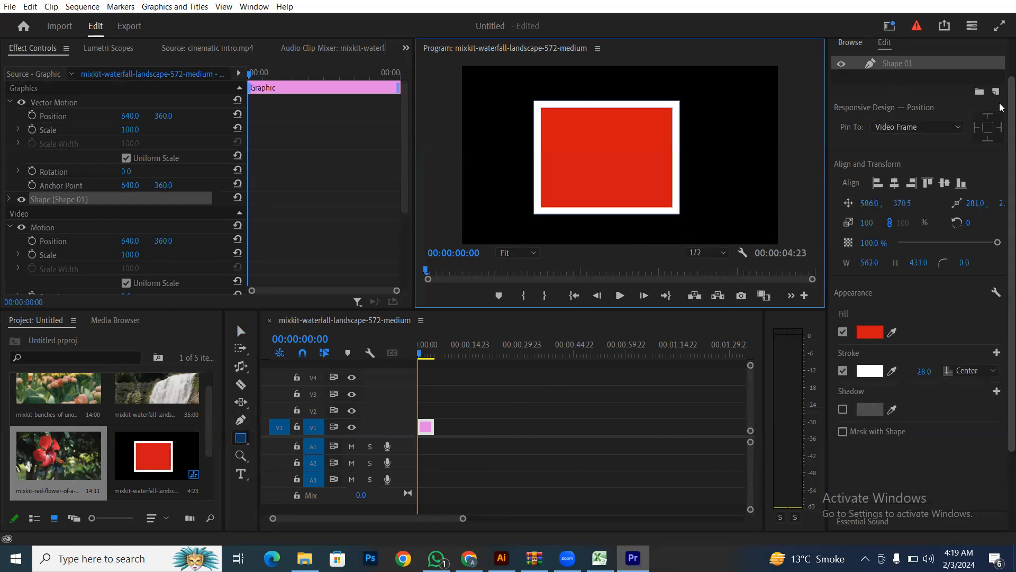
scroll(879, 97, up, 2)
scroll(888, 89, up, 1)
click(889, 72)
click(887, 74)
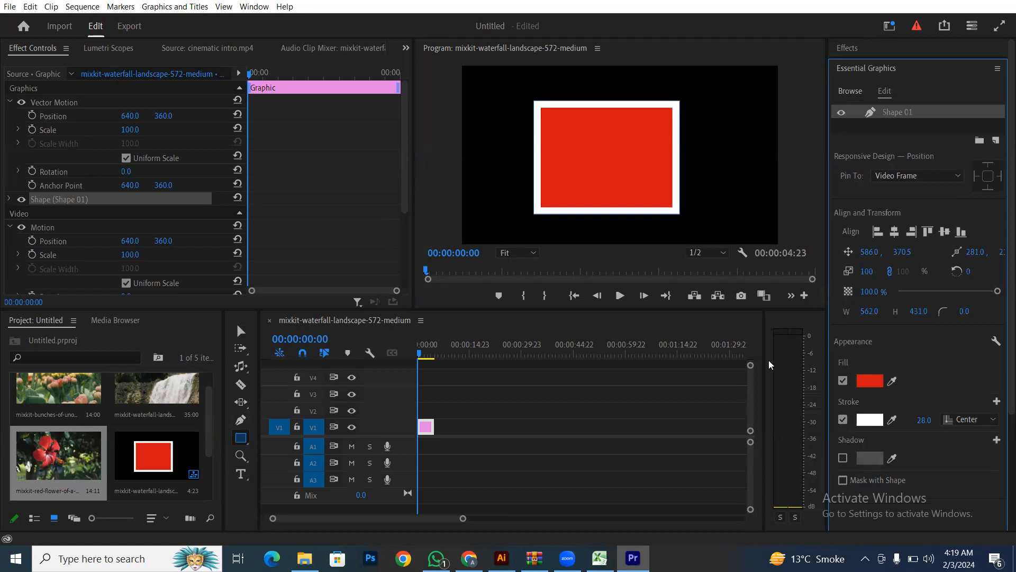
- Delete the red Shape 01 graphic clip from V1, leaving the program view black
click(241, 332)
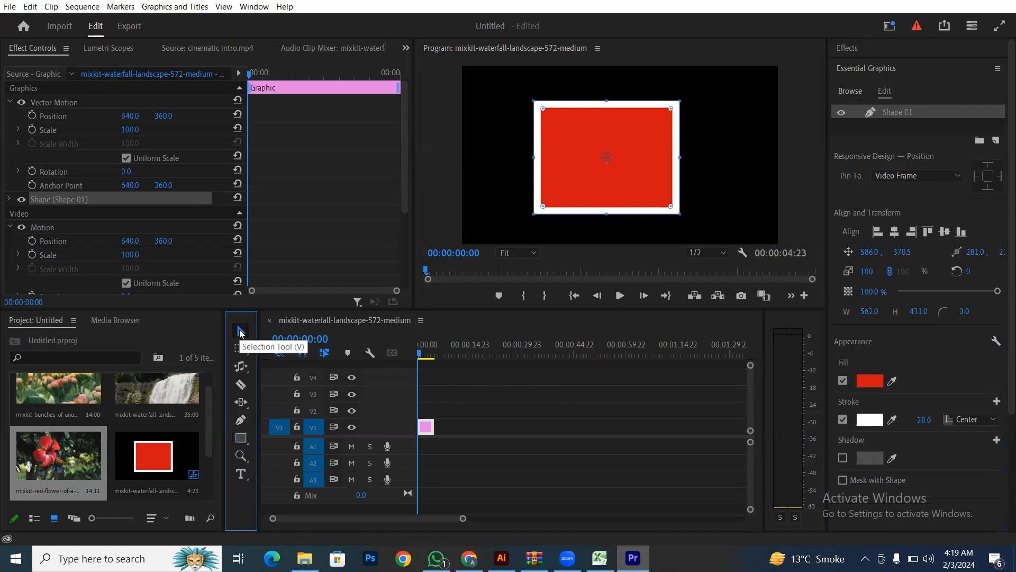
click(406, 48)
click(417, 63)
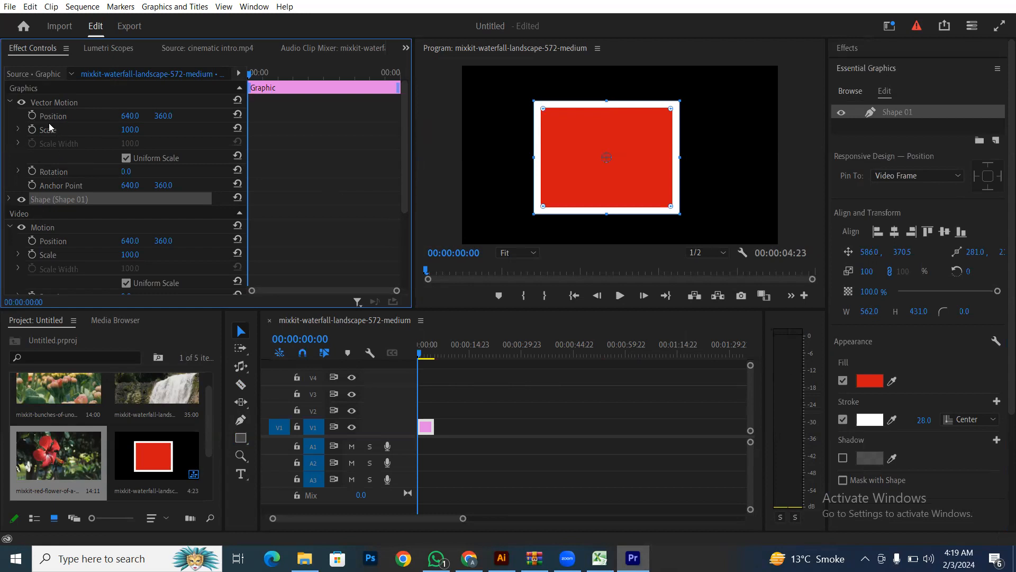
scroll(59, 206, down, 5)
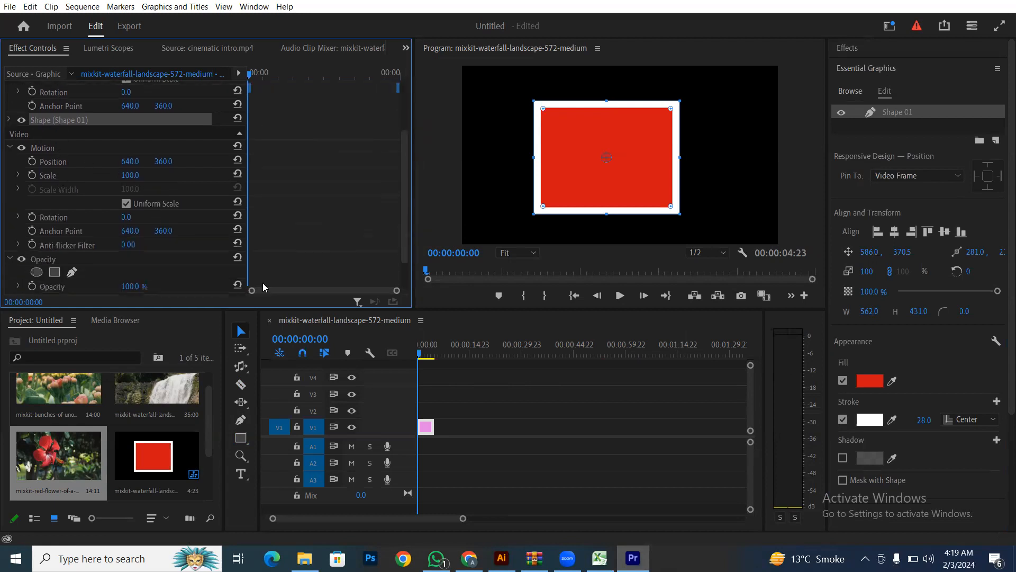
drag(492, 401, 424, 456)
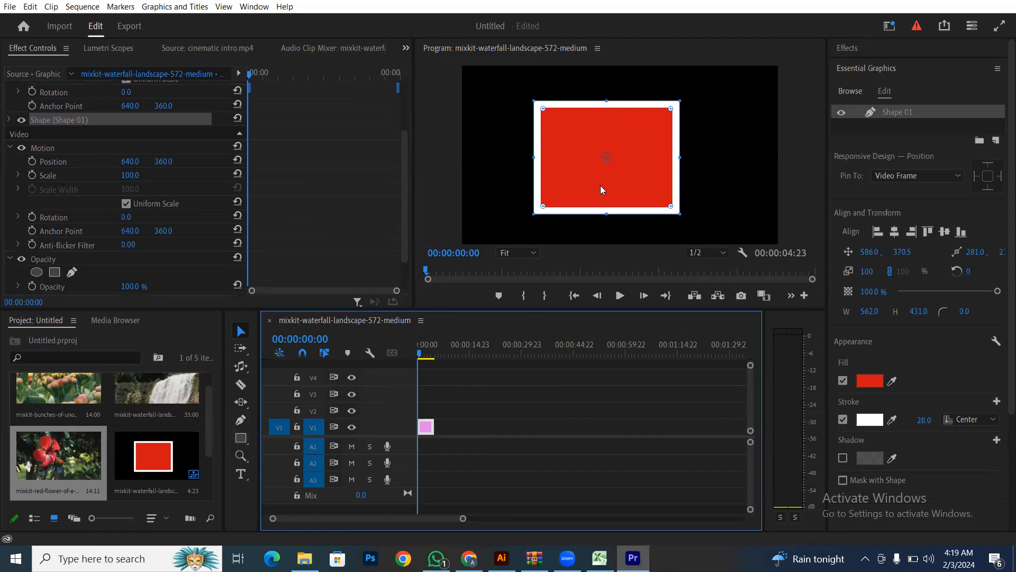
key(Delete)
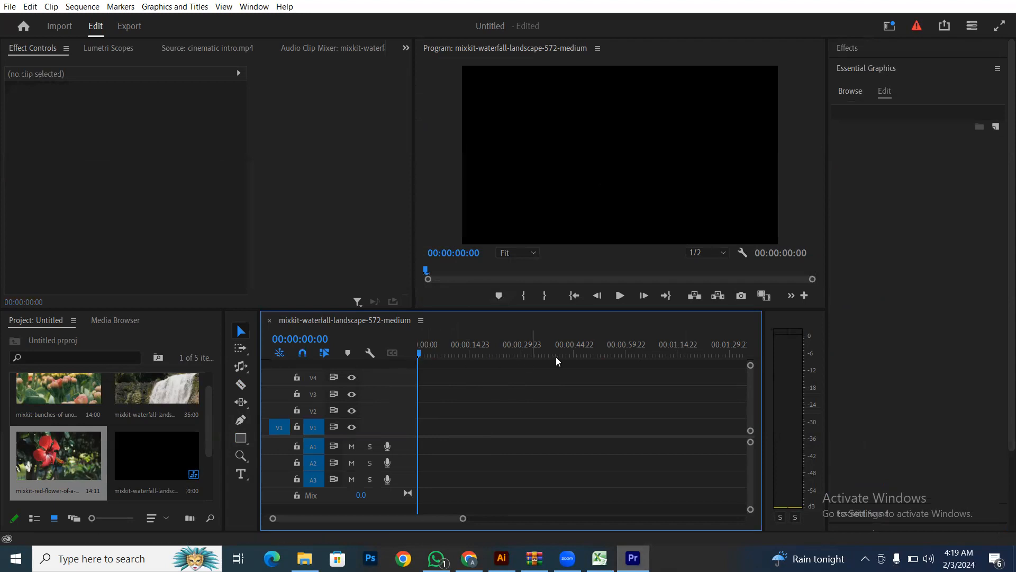
click(247, 436)
click(286, 448)
drag(555, 118, 563, 126)
drag(646, 214, 665, 224)
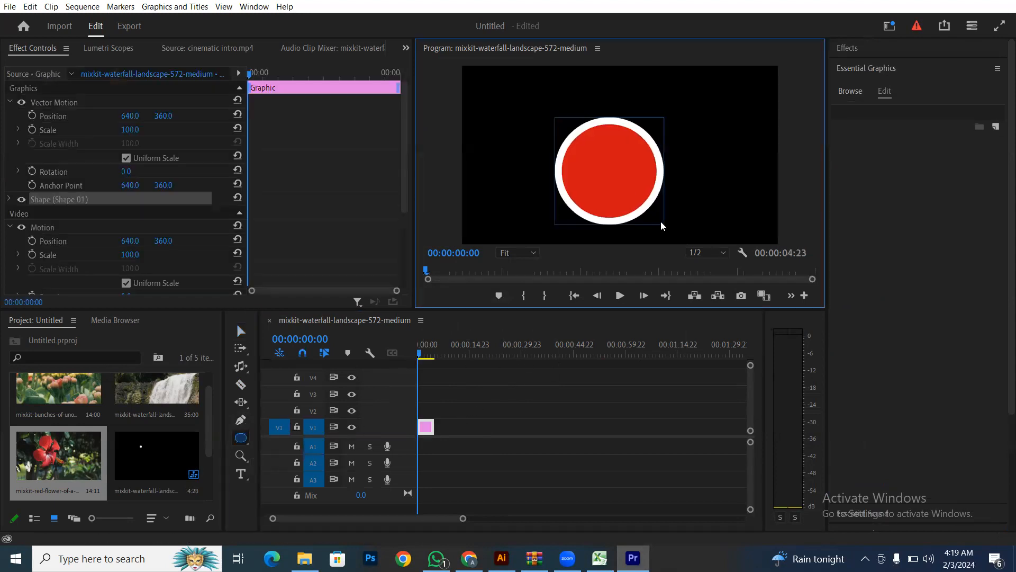
drag(728, 115, 763, 134)
drag(703, 180, 744, 222)
drag(483, 86, 528, 140)
click(241, 331)
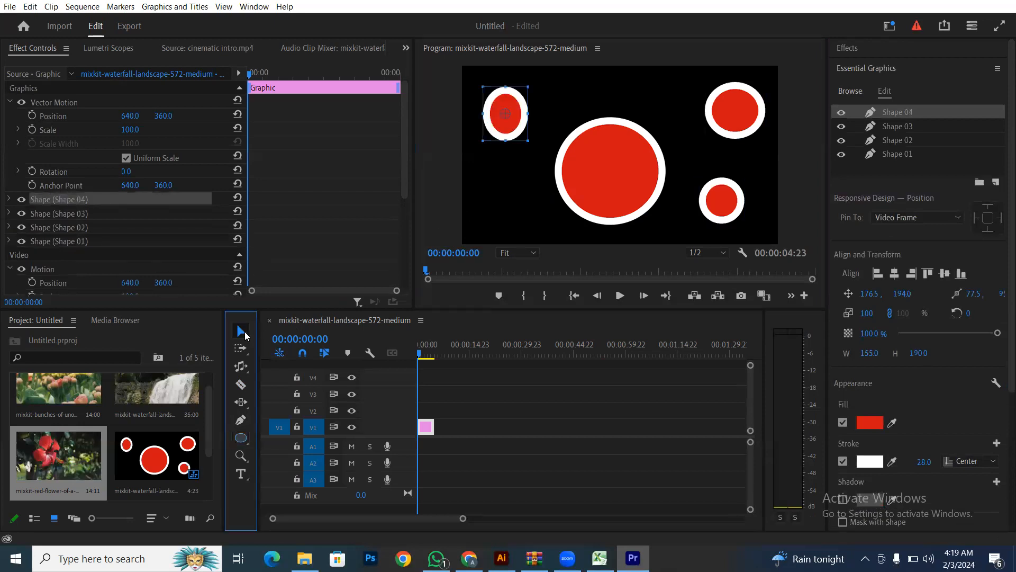
click(403, 459)
key(Delete)
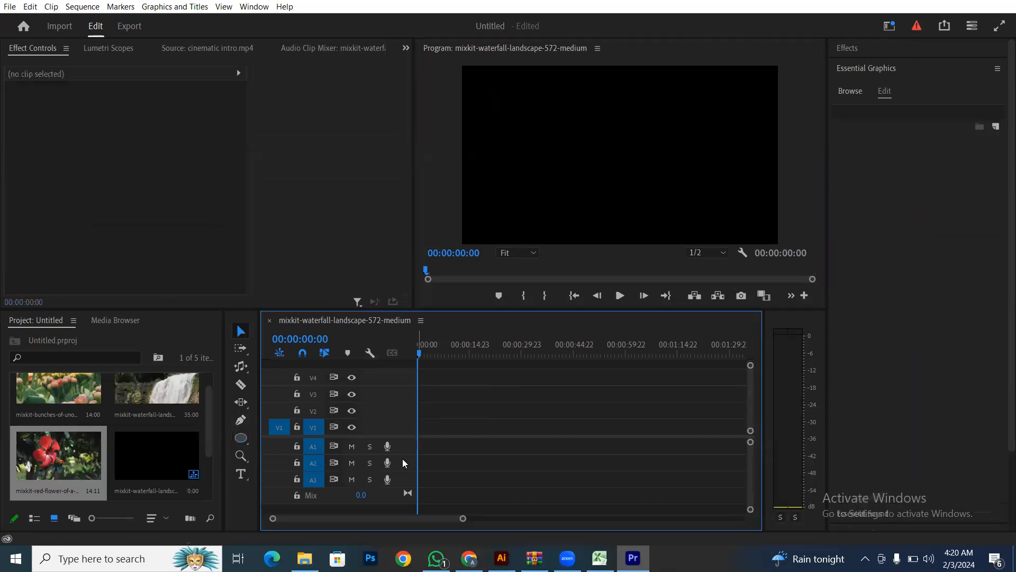
- Zoom the timeline in on its first few seconds with the Zoom Tool
click(242, 455)
click(315, 471)
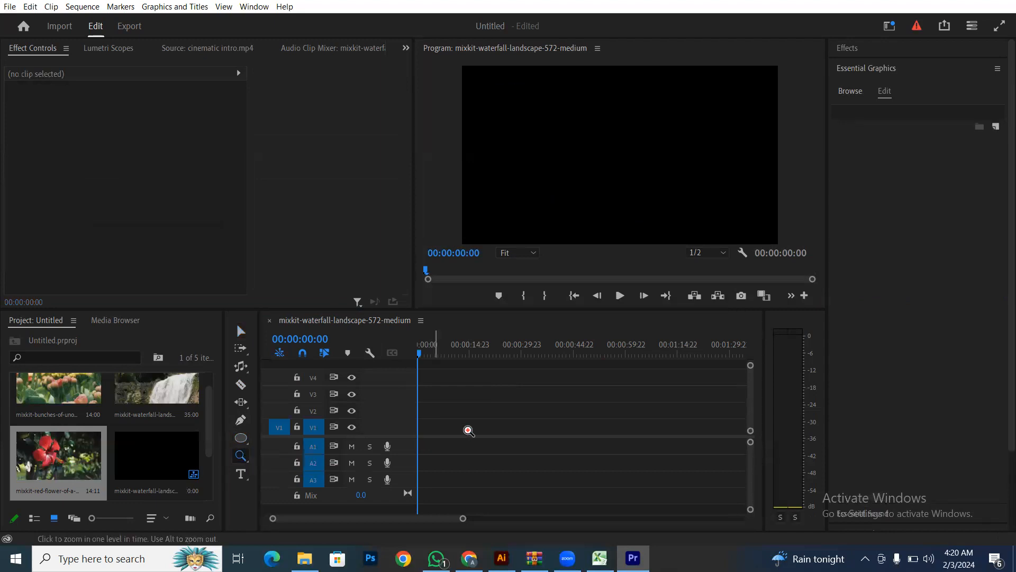
click(642, 177)
drag(497, 394, 552, 431)
click(507, 408)
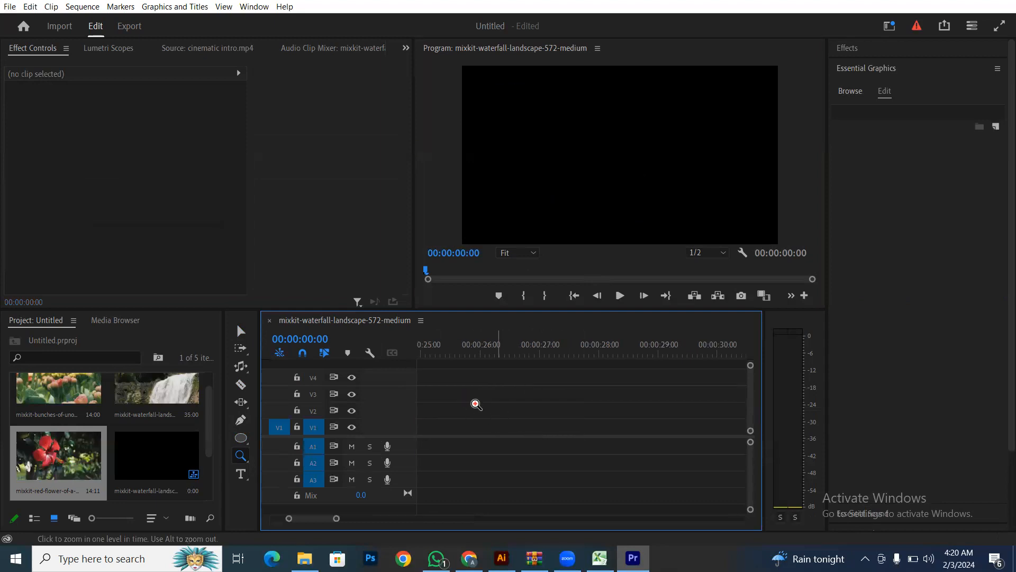
- Pan the timeline view back to the start and bring up the text tool choices
click(241, 455)
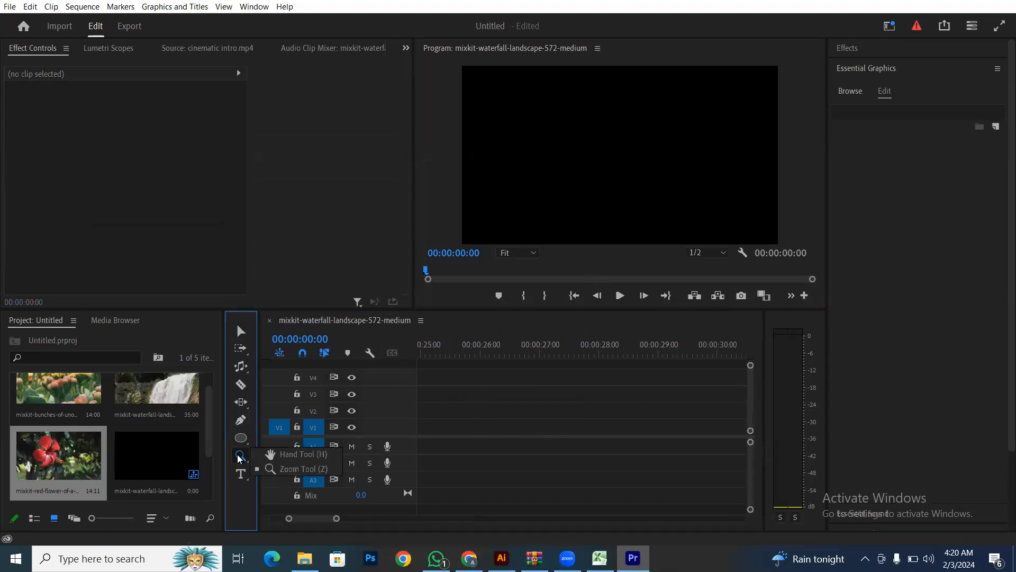
click(270, 456)
drag(519, 431, 685, 467)
drag(306, 518, 264, 518)
click(240, 475)
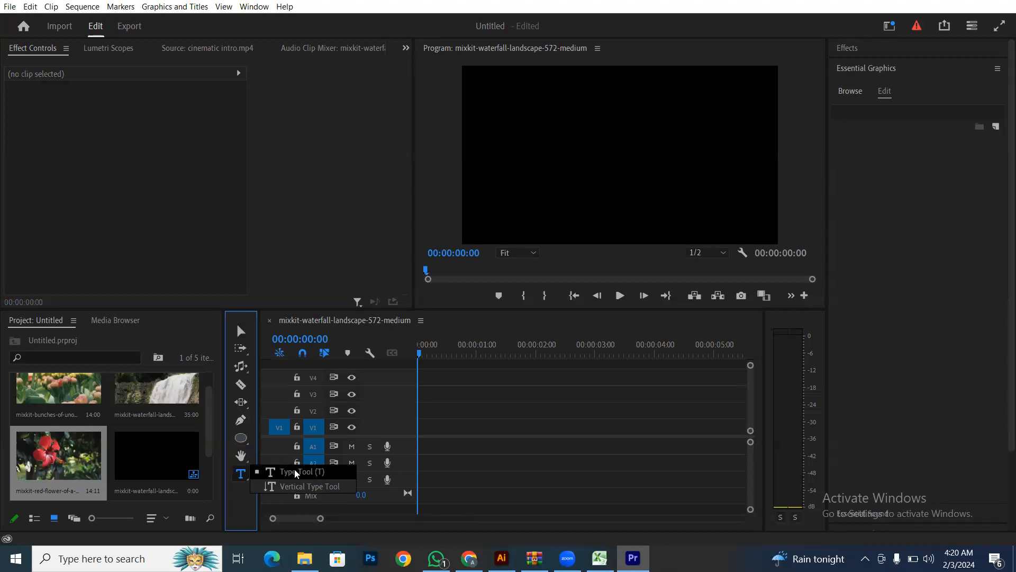
- Add a horizontal text title with a person's name near the frame centre
click(295, 472)
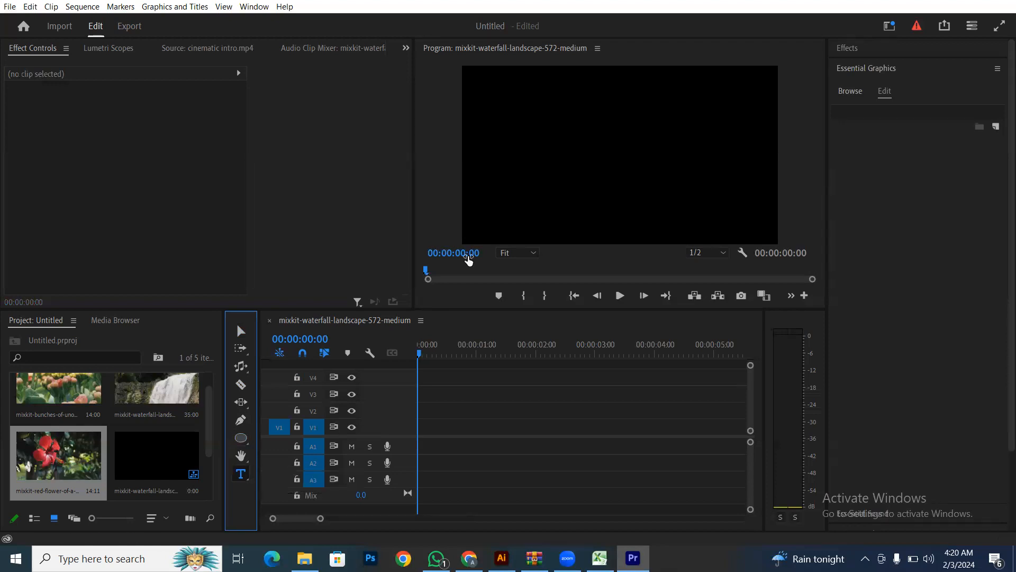
click(543, 190)
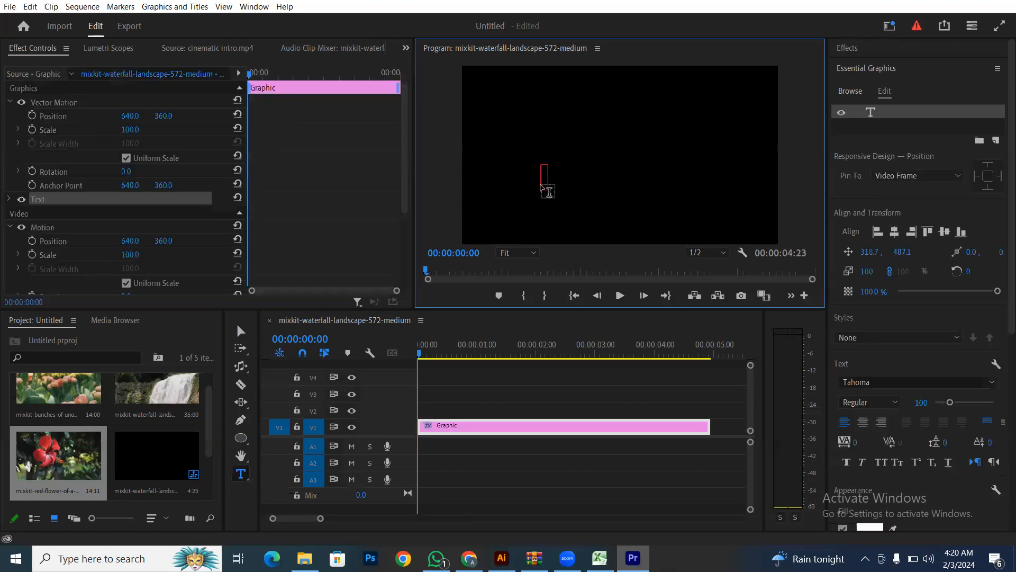
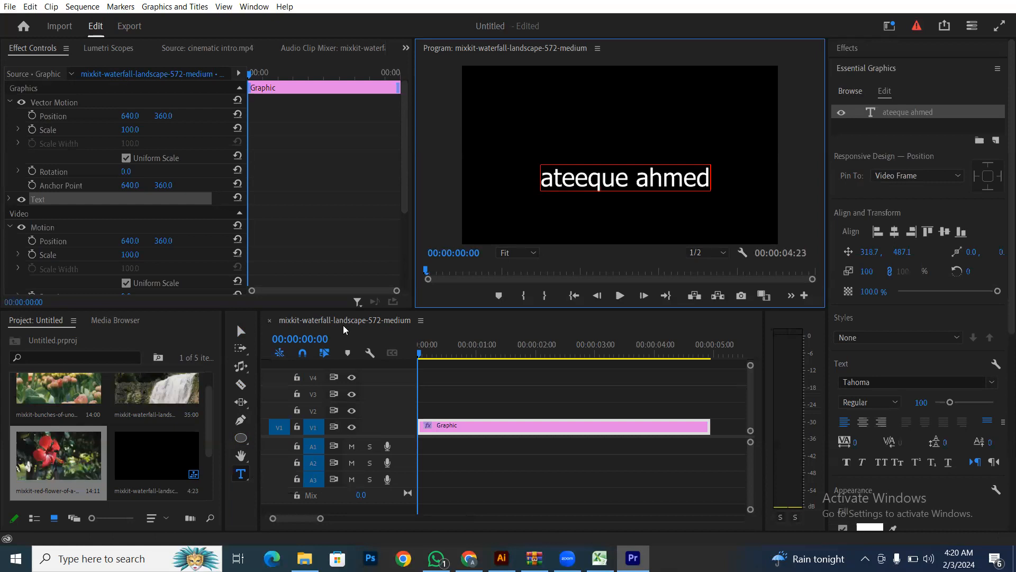
click(244, 332)
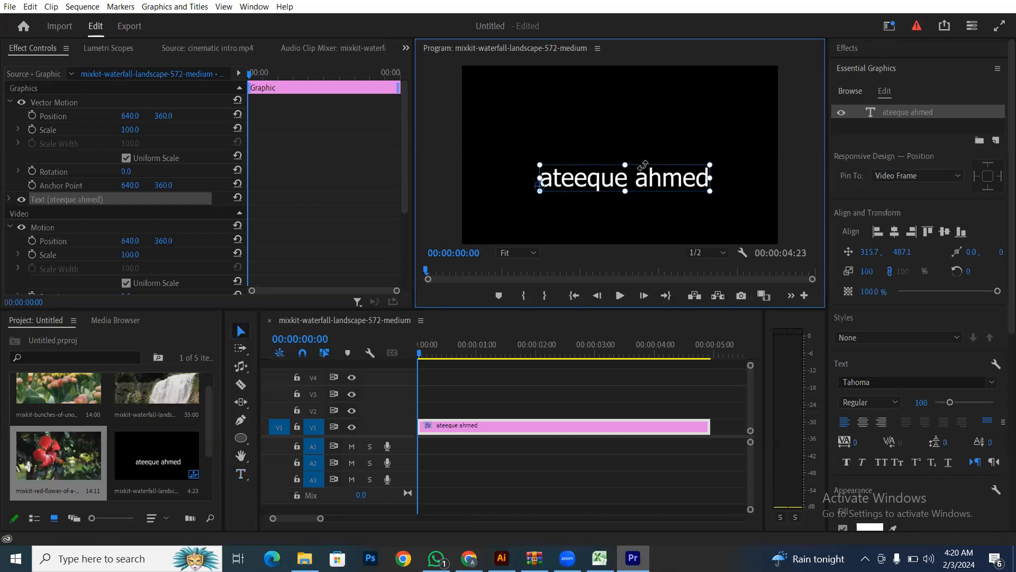
- Resize the title, settling on 137 scale
drag(710, 164, 634, 157)
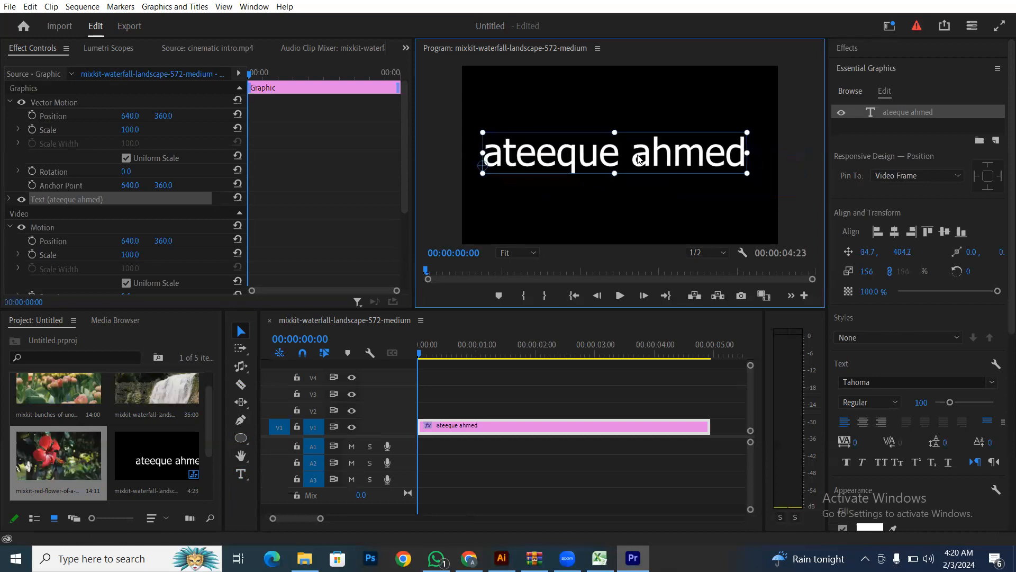
drag(863, 273, 845, 273)
drag(918, 294, 1003, 294)
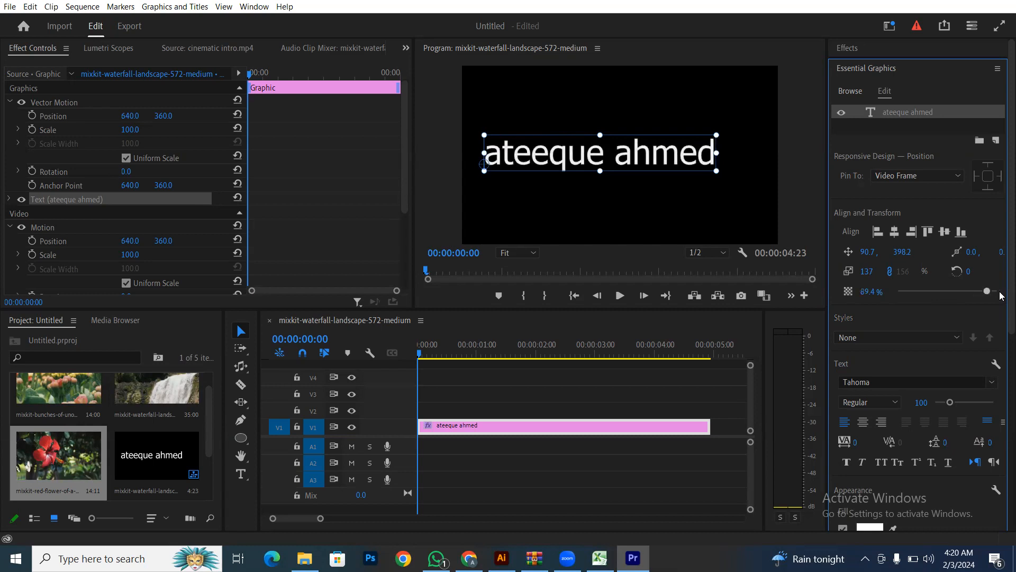
- Set the title font to Montserrat Bold, scale 124 and font size 68
click(911, 340)
click(902, 328)
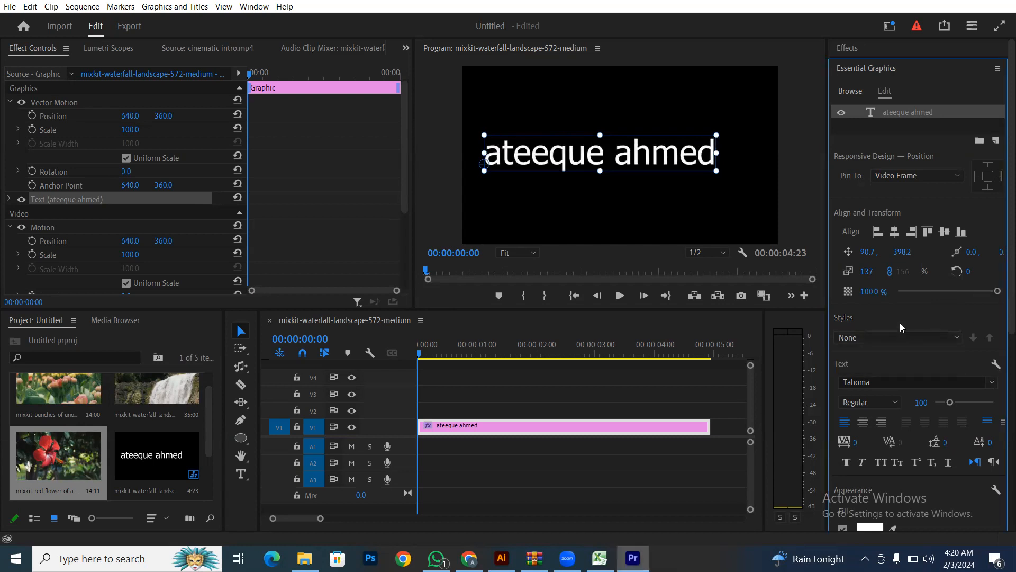
click(870, 381)
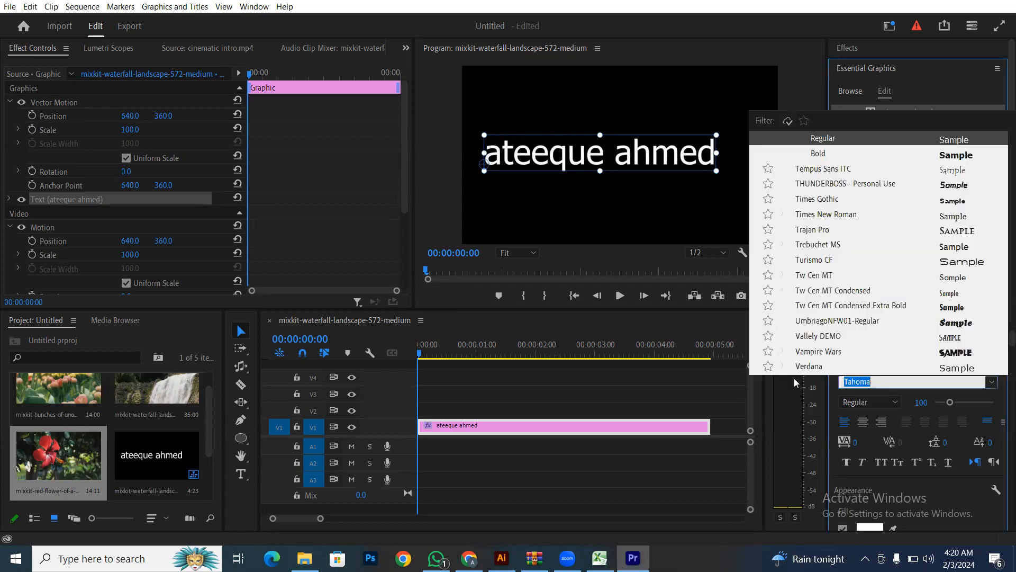
text(mont)
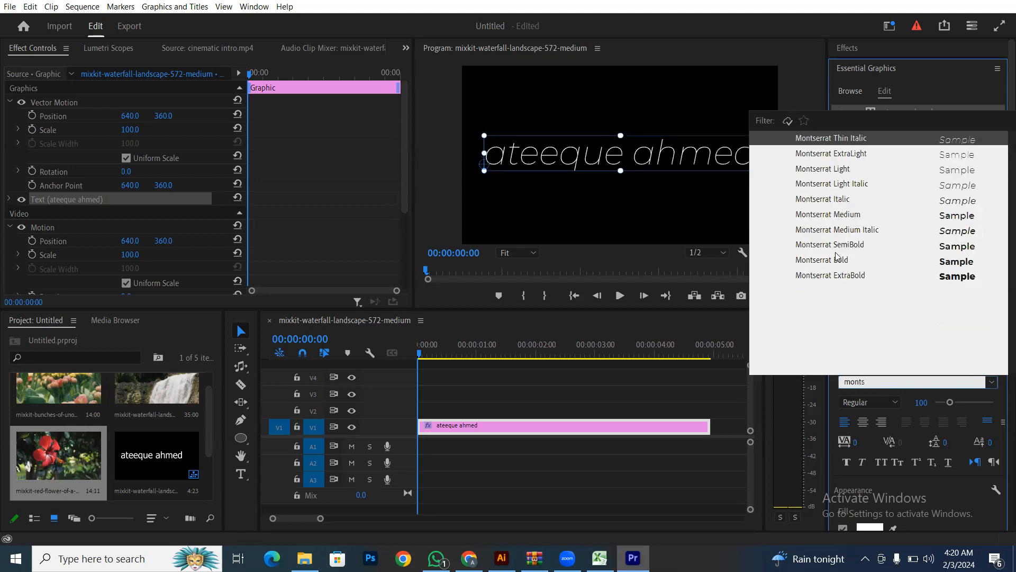
text(s)
click(833, 264)
drag(763, 173, 701, 168)
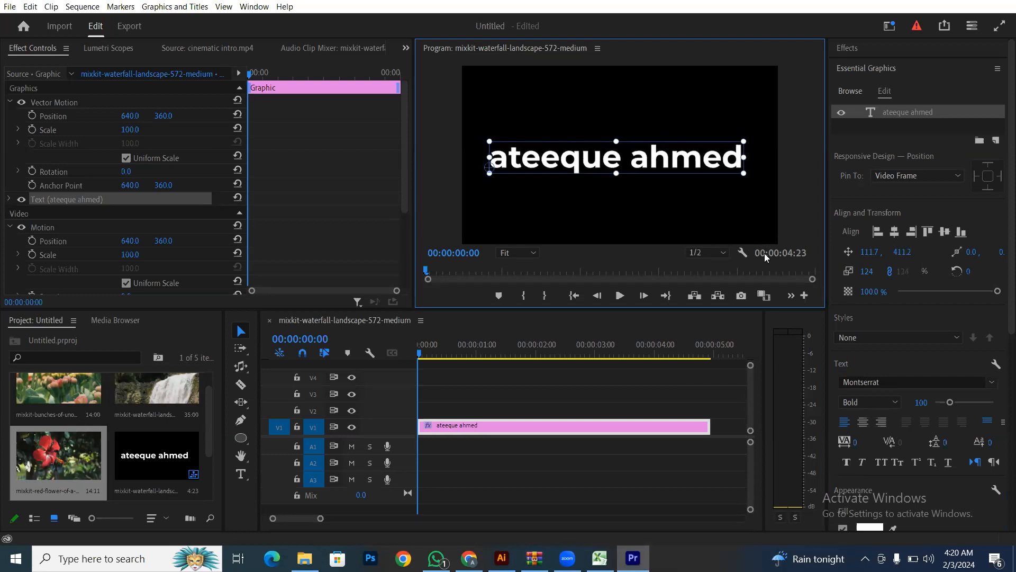
mouse_move(948, 403)
mouse_down()
mouse_move(961, 400)
mouse_move(942, 403)
mouse_up()
- Change the title's font style to Montserrat ExtraBold, trying faux bold and italic
click(873, 400)
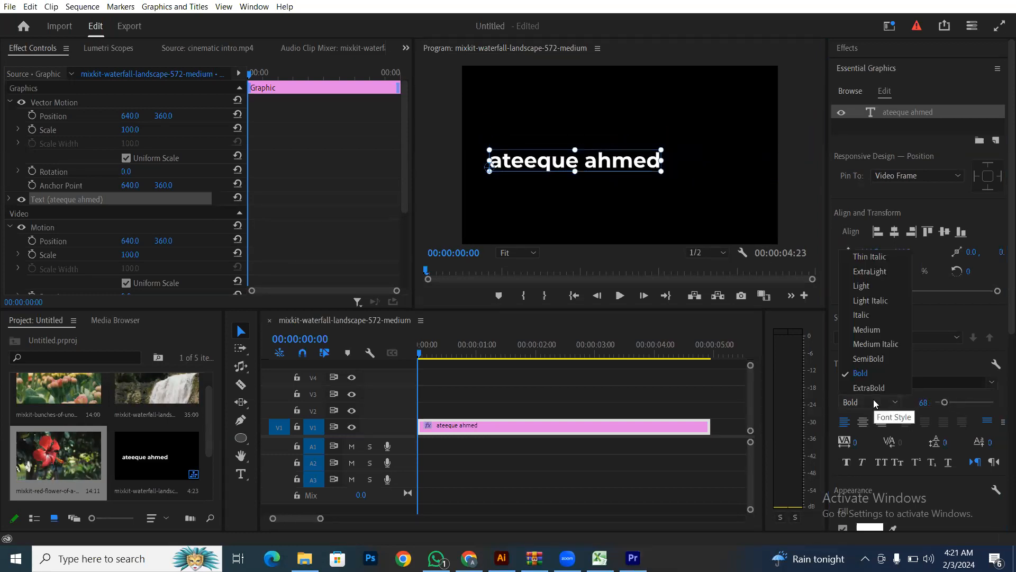
click(873, 389)
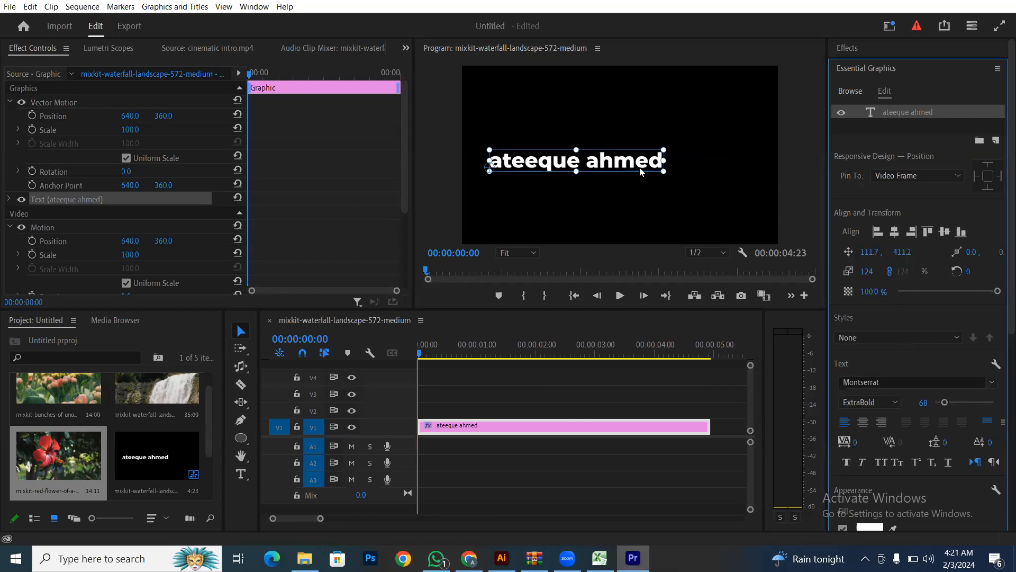
click(847, 463)
click(846, 462)
click(858, 462)
click(858, 462)
- Make the title all caps and faux bold
click(880, 461)
click(879, 462)
click(880, 462)
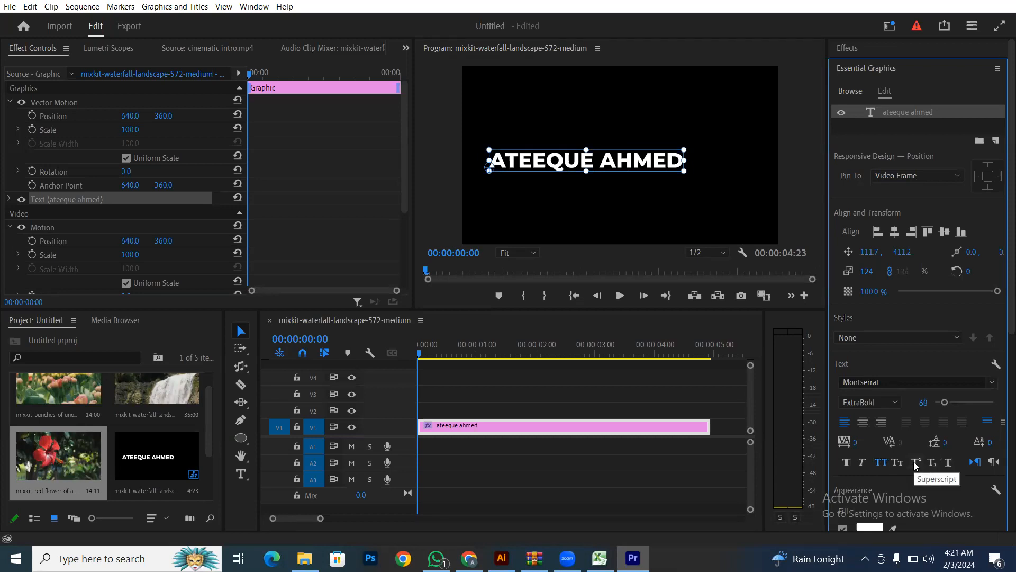
click(931, 464)
click(931, 464)
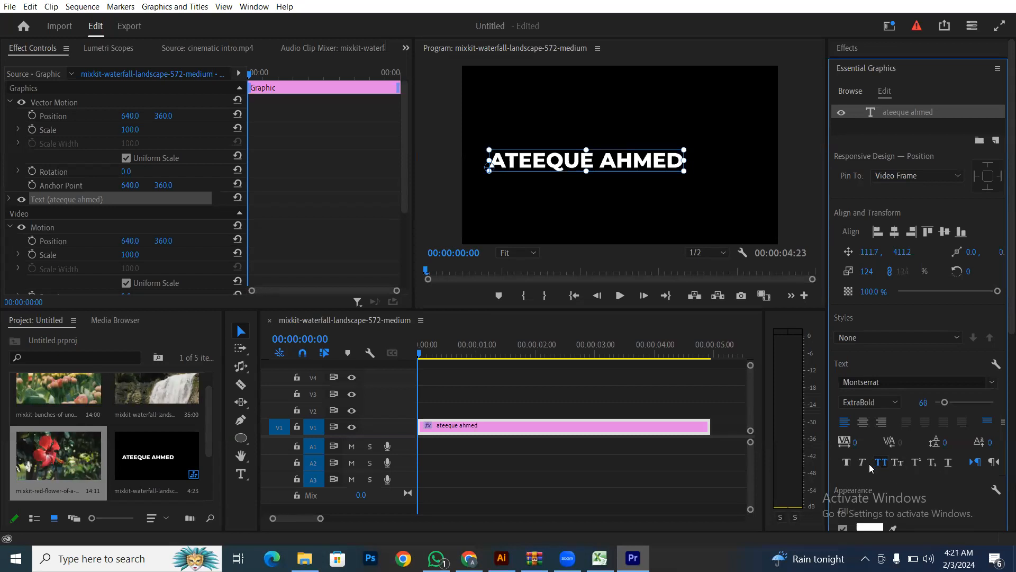
click(846, 463)
scroll(905, 468, down, 2)
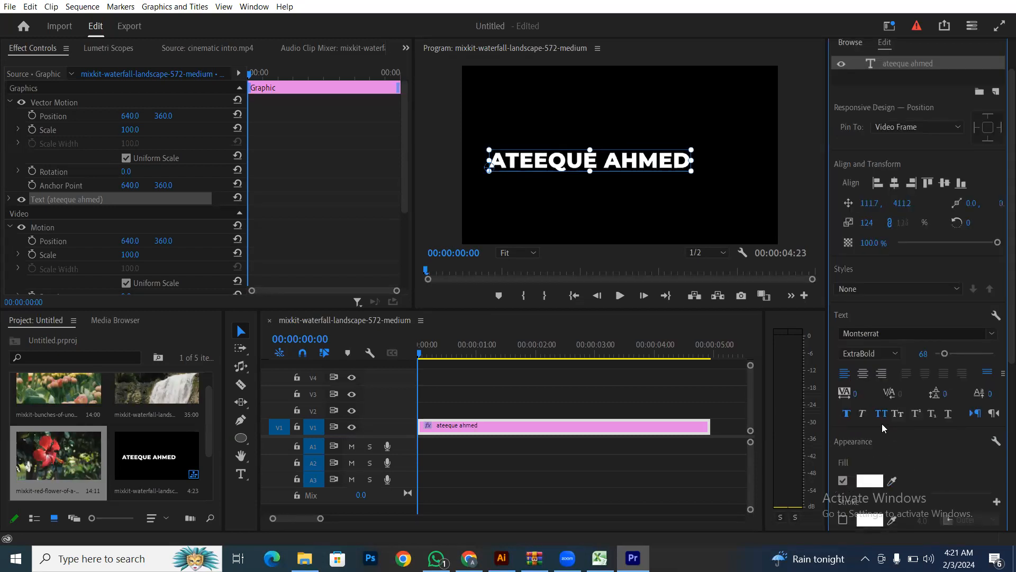
- Try superscript on the name's final E, then undo it
double_click(588, 162)
drag(589, 163, 595, 163)
click(916, 413)
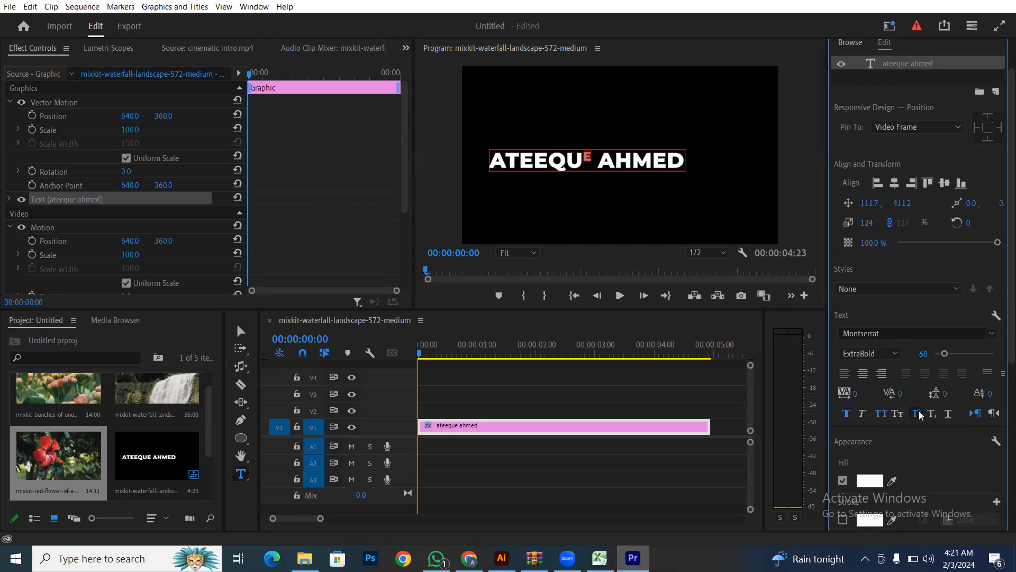
click(597, 162)
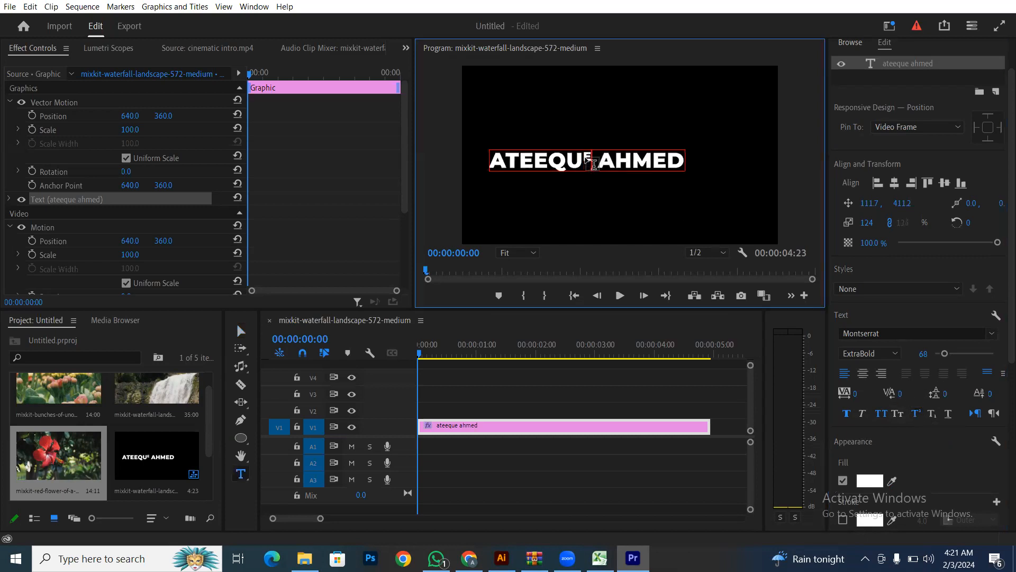
key(ctrl+z)
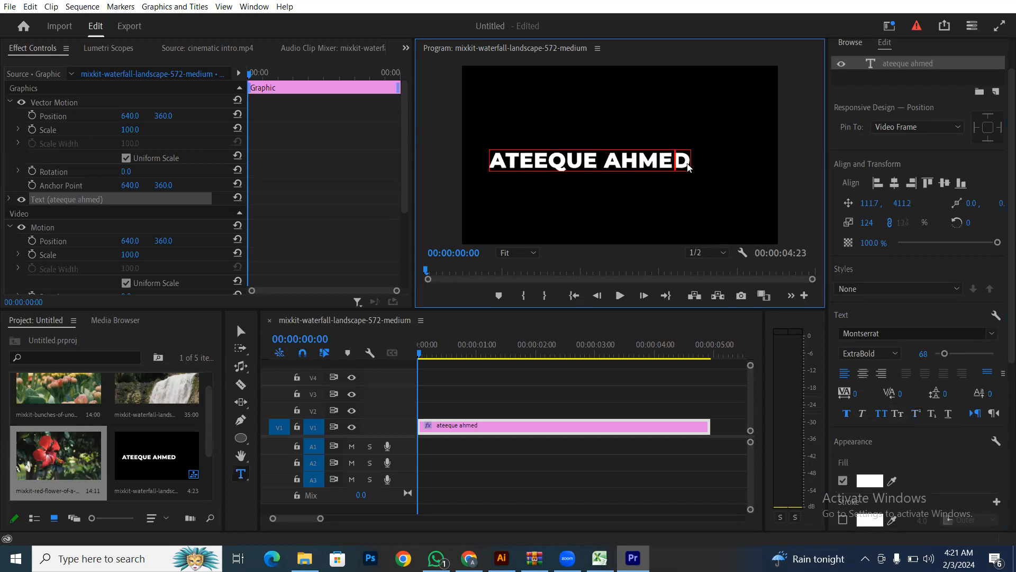
- Replace the title text with LOGE
drag(490, 161, 691, 168)
text(log)
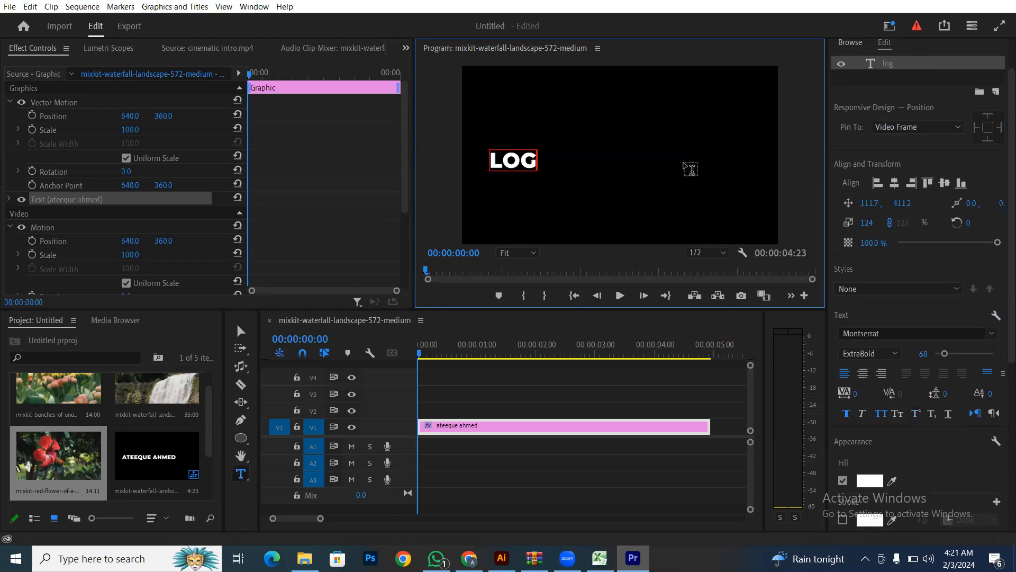
text(e)
key(BackSpace)
text(E)
- Underline the whole word LOGE and finish editing the text
drag(538, 164, 551, 165)
click(931, 414)
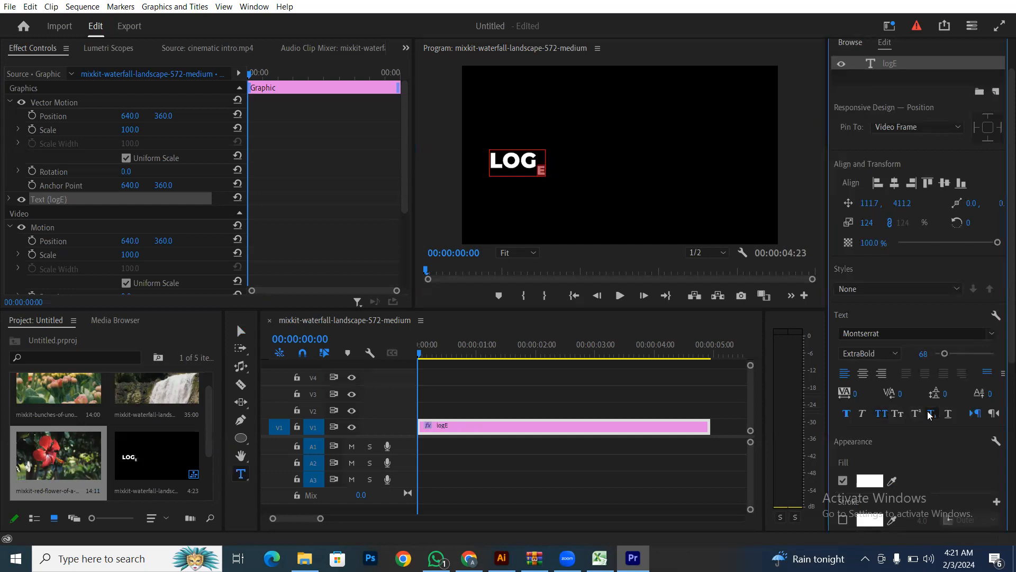
click(930, 416)
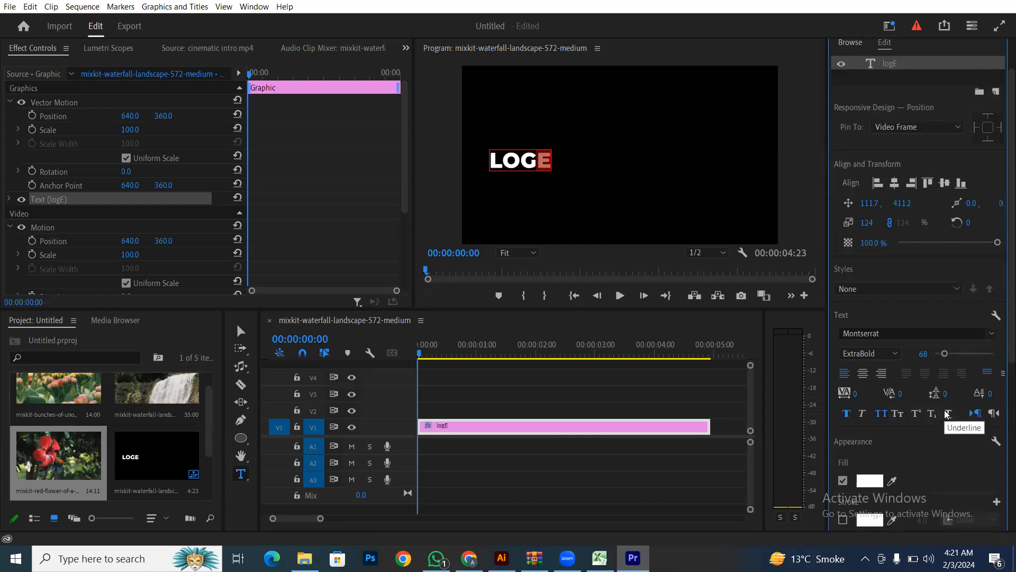
click(946, 412)
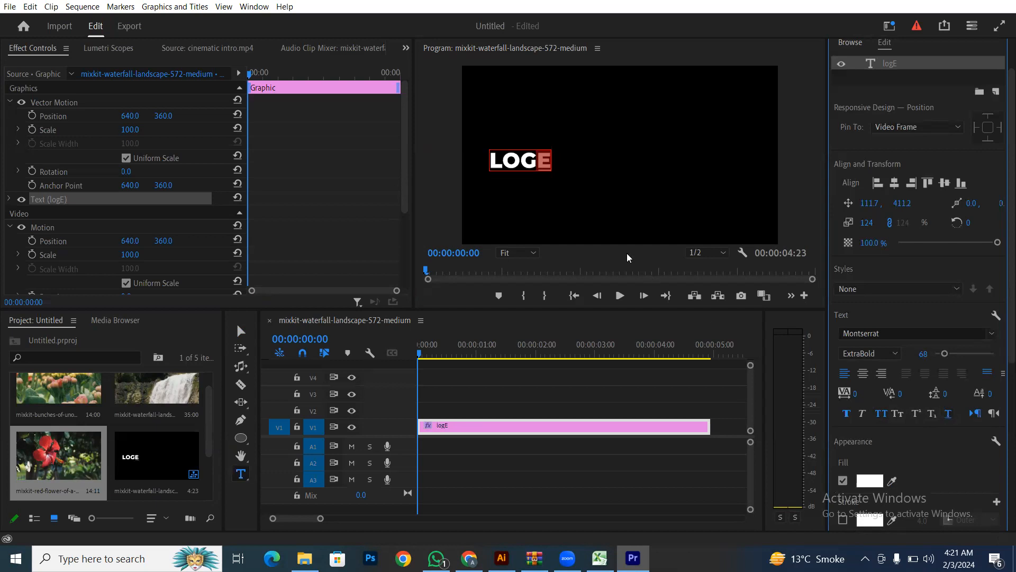
click(532, 161)
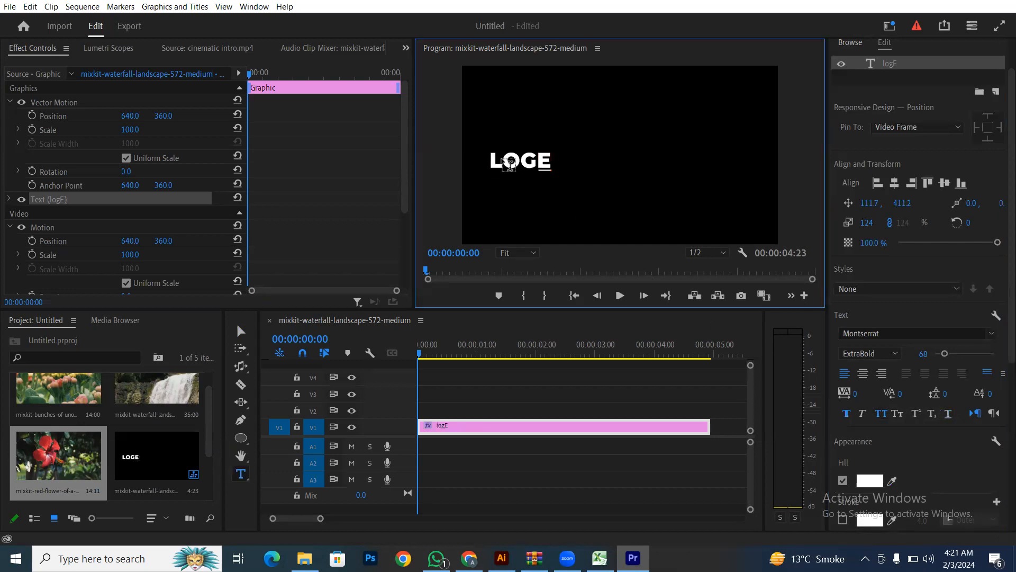
click(510, 164)
double_click(511, 166)
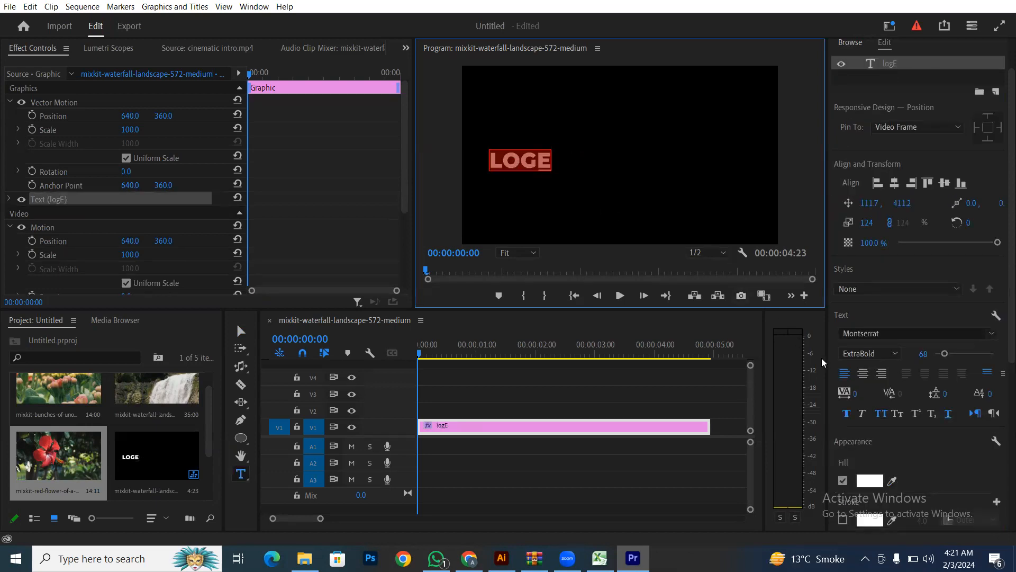
click(948, 413)
click(948, 412)
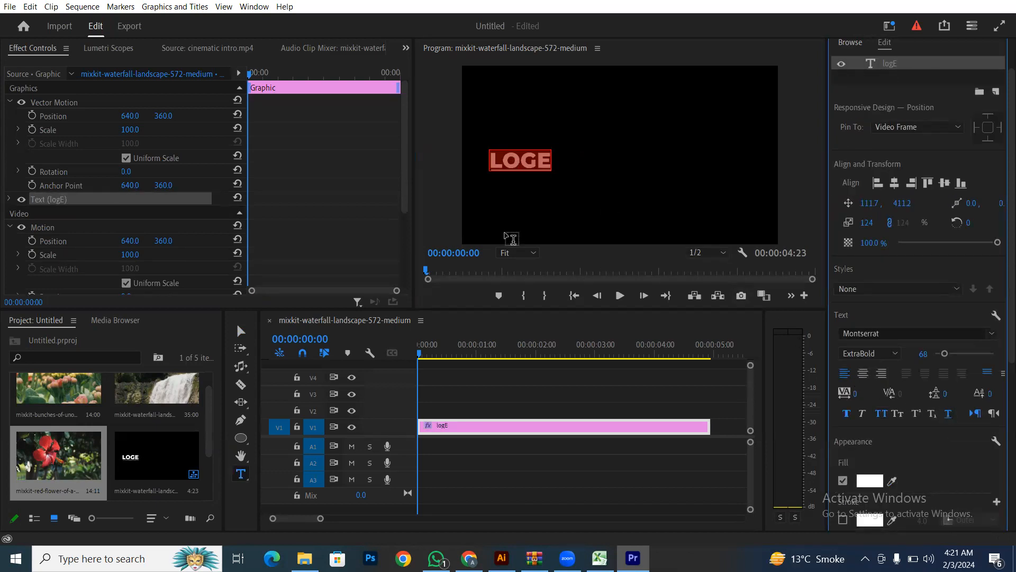
key(Escape)
- Scale the LOGE title up to 373%
drag(554, 170, 712, 193)
click(624, 387)
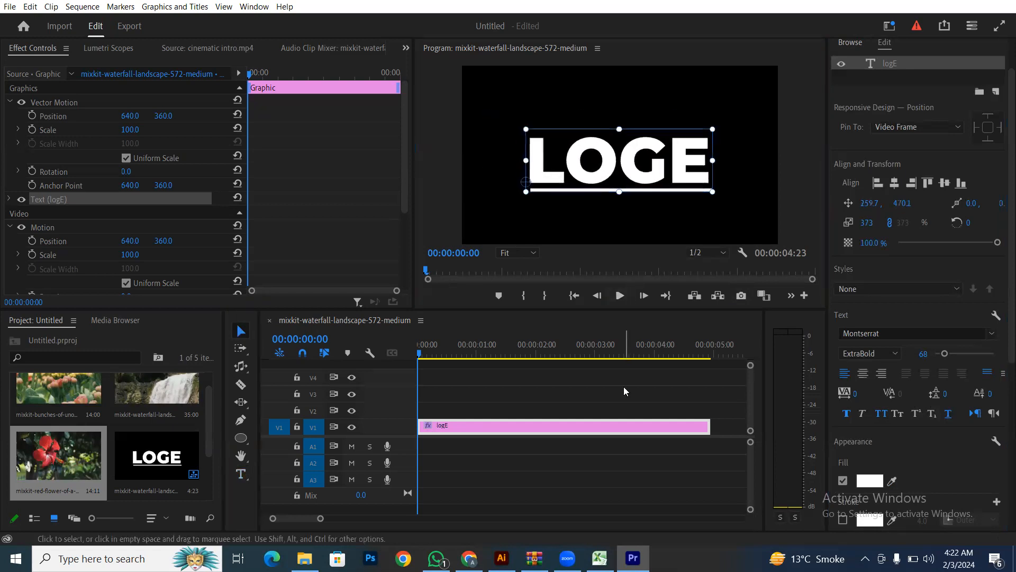
click(640, 181)
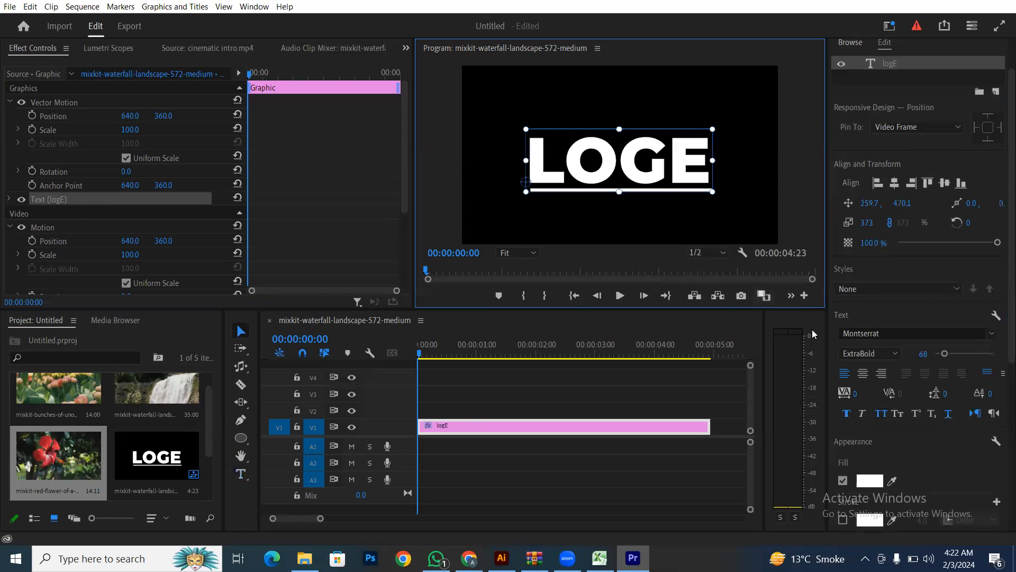
scroll(864, 454, down, 1)
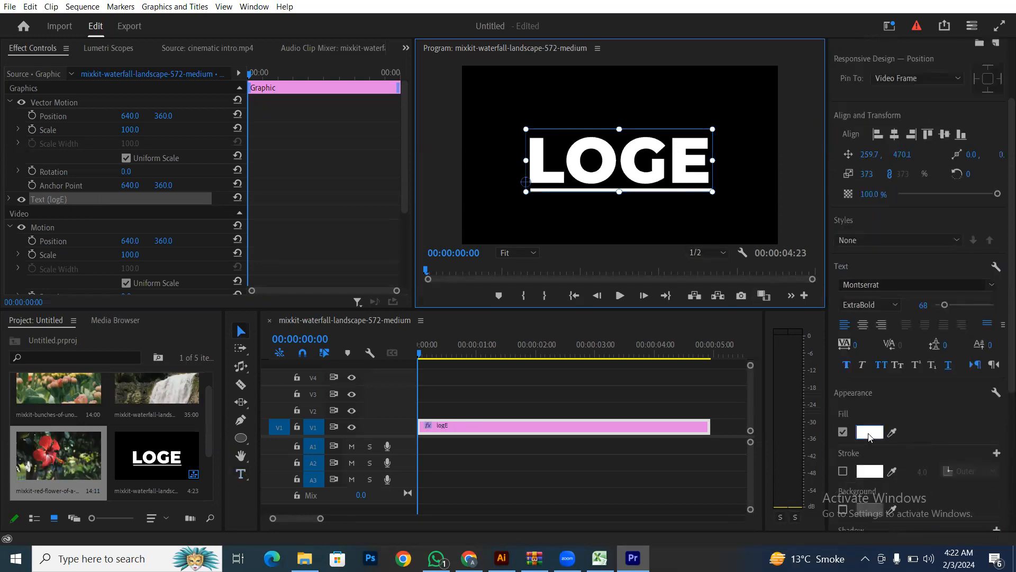
- Set the LOGE text fill to bright pink
click(869, 432)
click(509, 347)
drag(505, 214, 517, 208)
drag(501, 347, 506, 352)
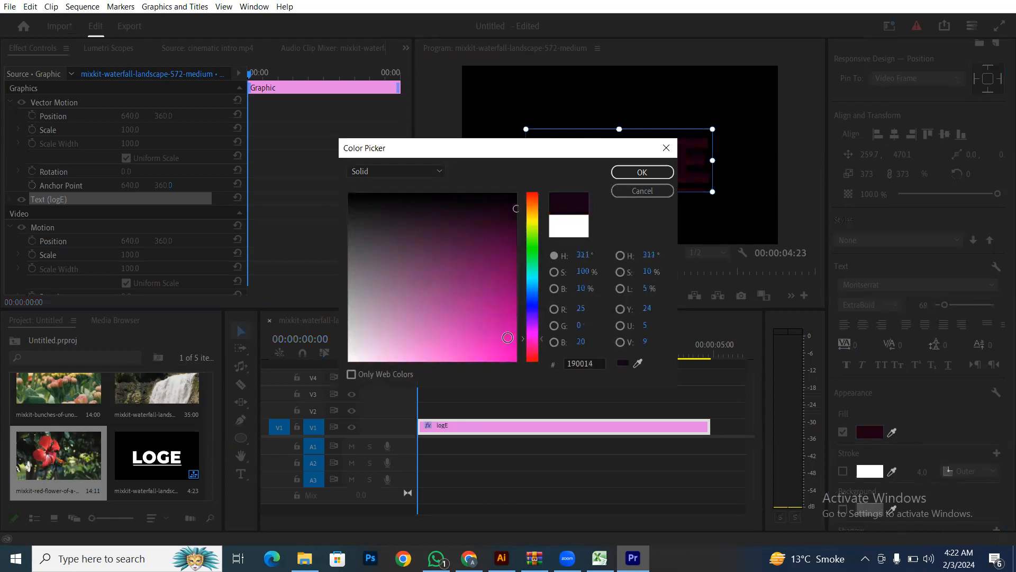
click(642, 172)
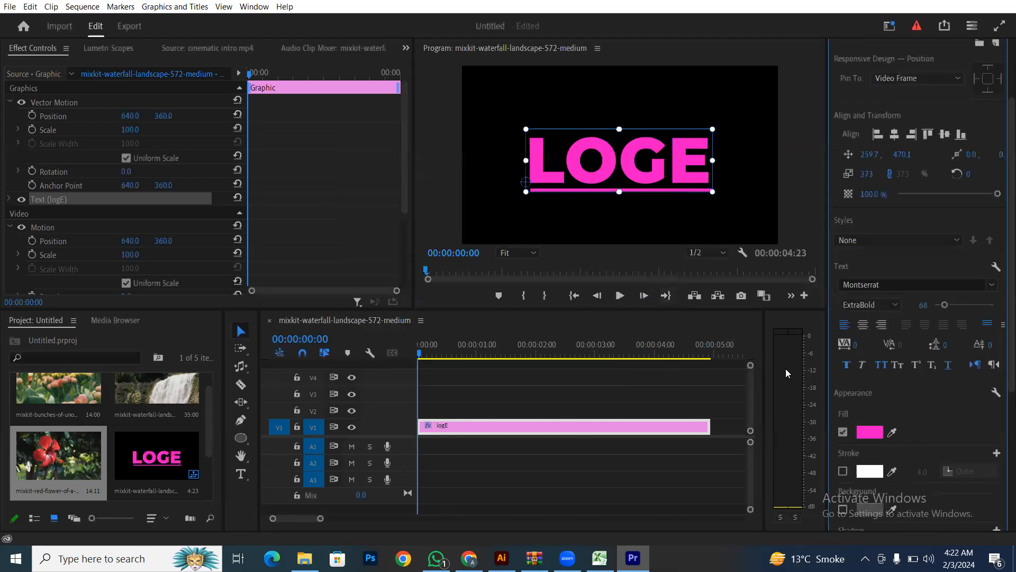
- Add a white Center stroke of width 8.0 and nudge the title to 210.7, 459.2
click(844, 473)
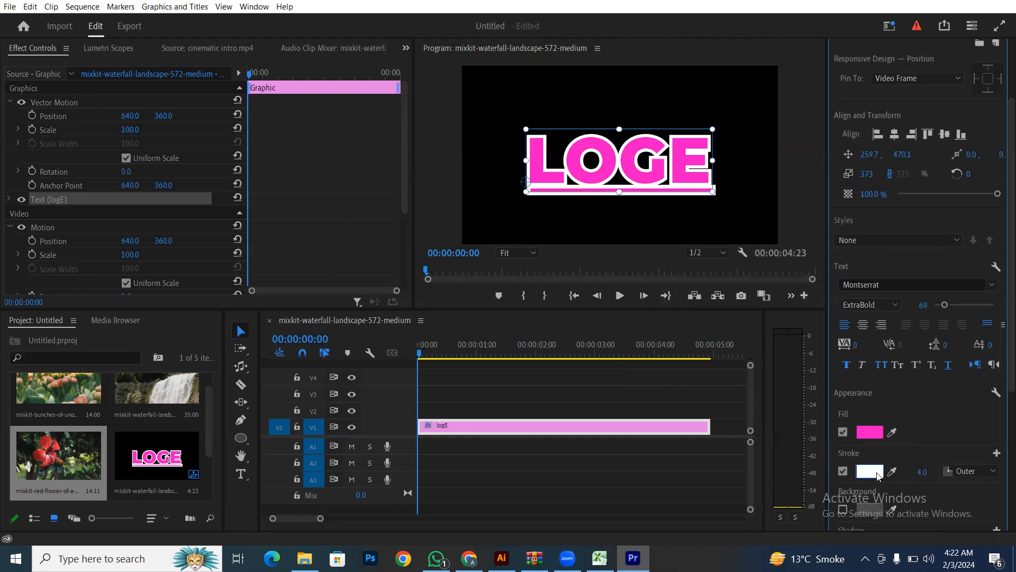
click(925, 472)
text(1)
key(Return)
drag(922, 472, 978, 475)
click(977, 474)
click(973, 479)
click(973, 470)
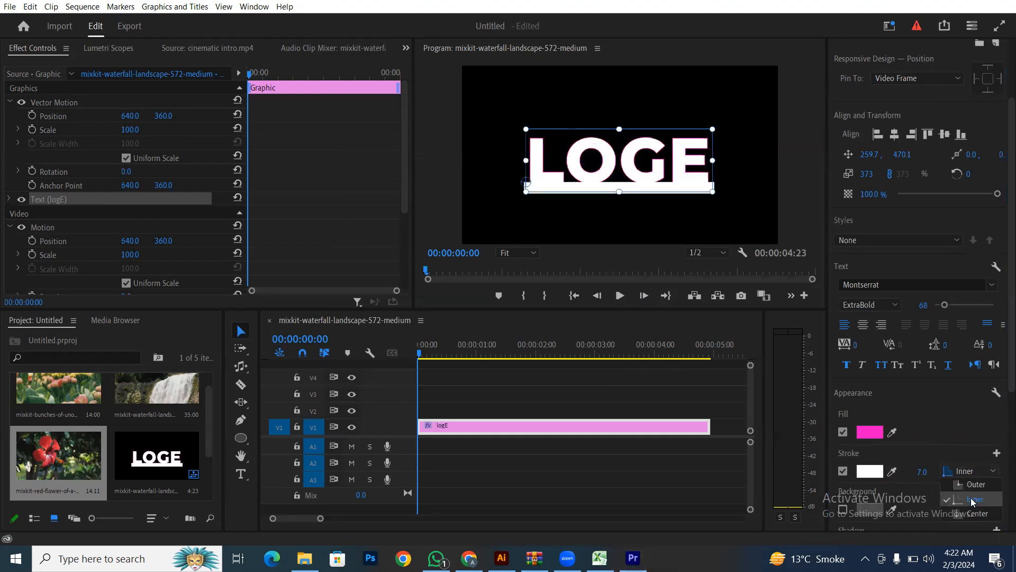
click(967, 497)
drag(931, 473, 933, 474)
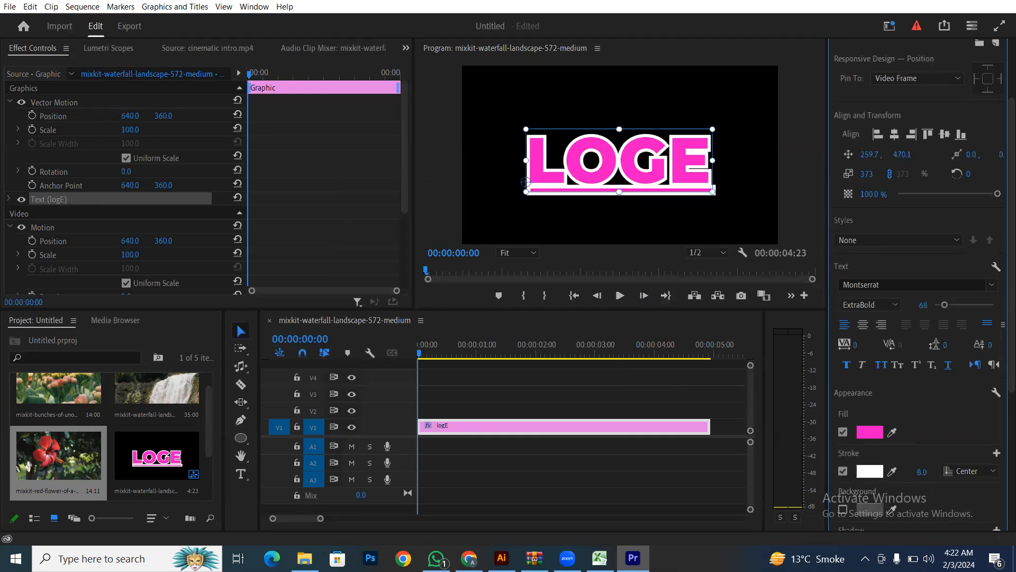
drag(668, 183, 656, 180)
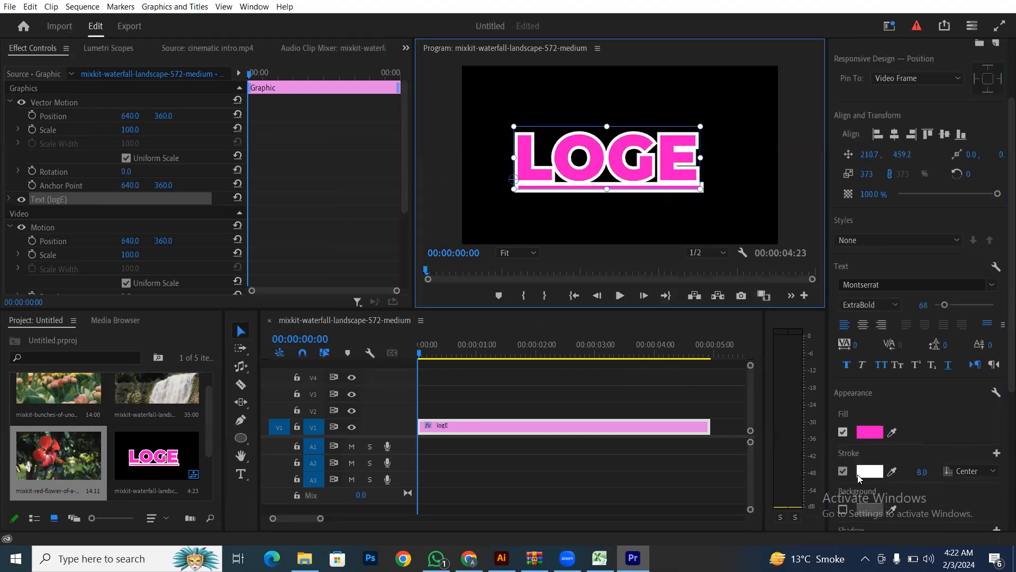
- Add a bright red background box behind LOGE
scroll(859, 478, down, 1)
click(843, 460)
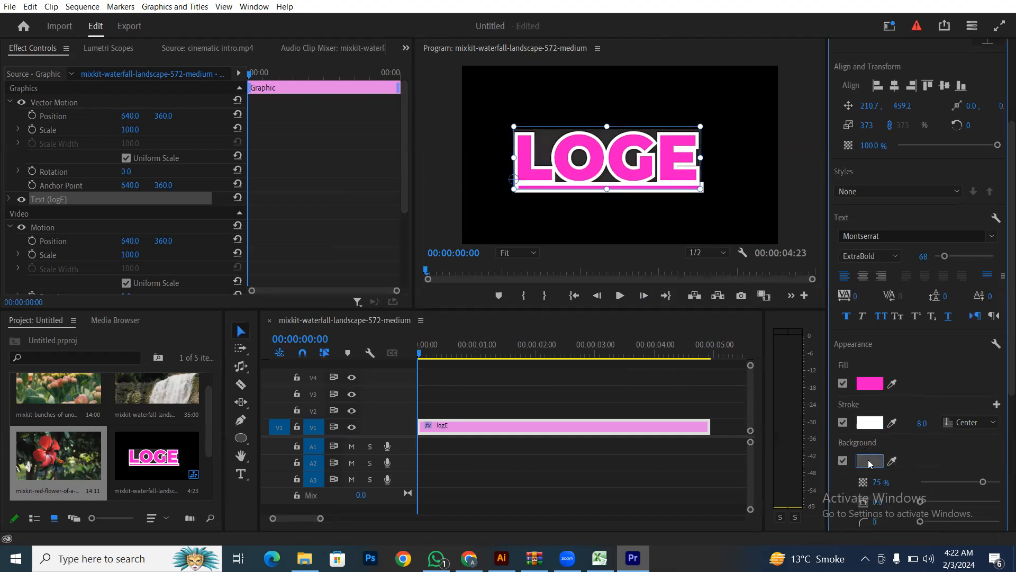
click(870, 463)
drag(512, 270, 501, 354)
click(641, 180)
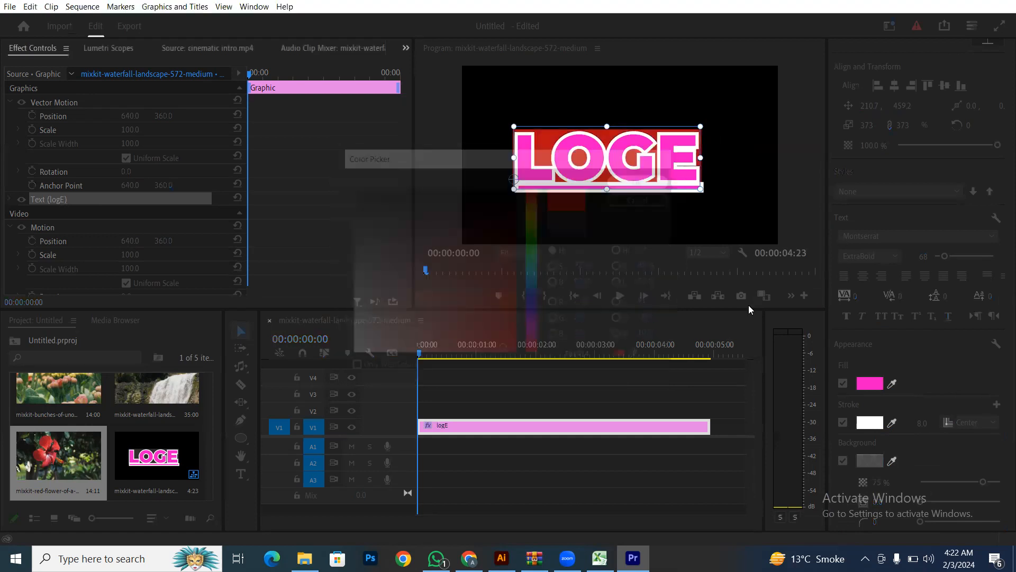
- Make the background 100% opaque, size 34.4, with corner radius 25
mouse_move(982, 483)
mouse_down()
mouse_move(956, 484)
mouse_move(1002, 484)
mouse_up()
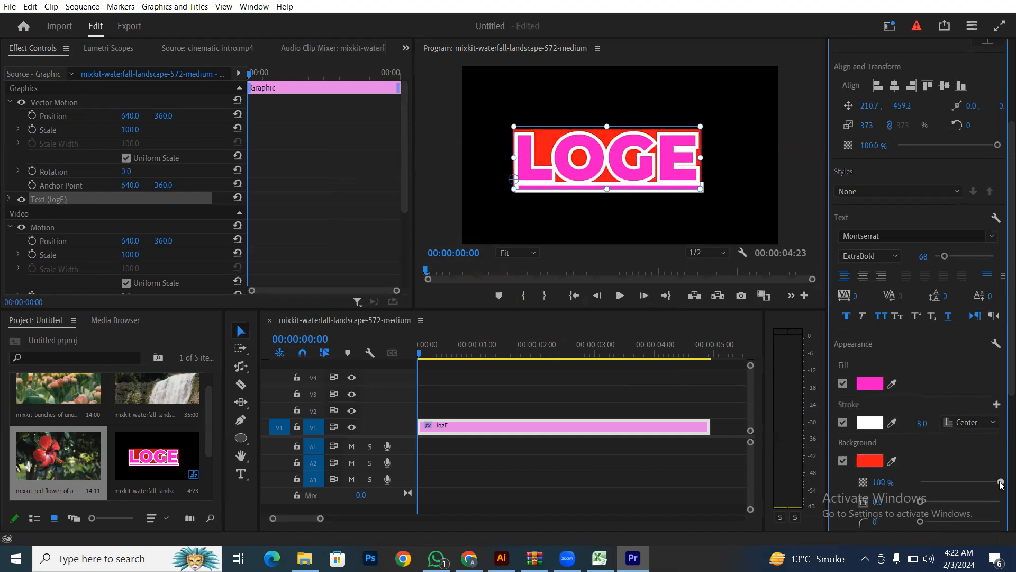
drag(922, 501, 954, 501)
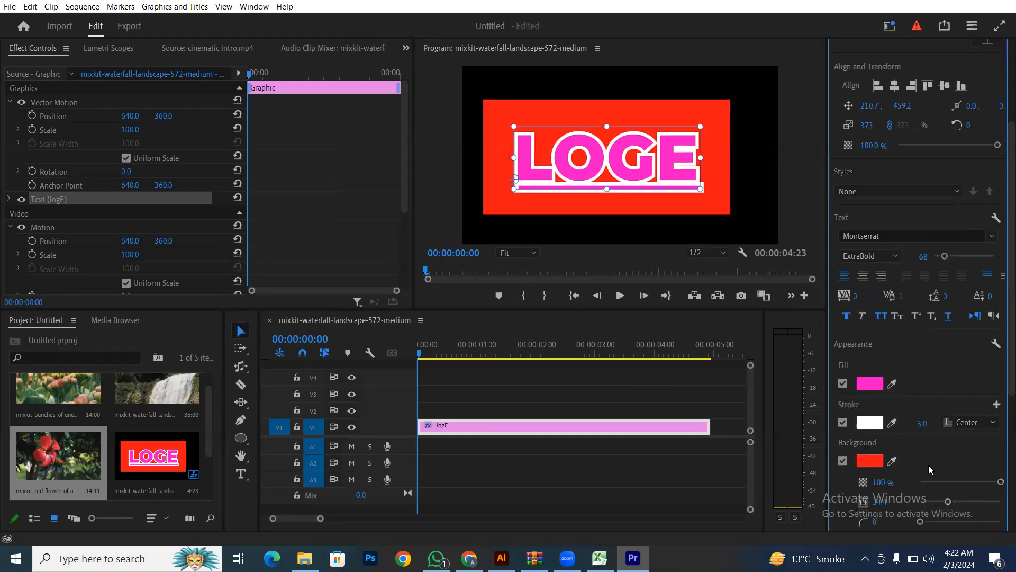
scroll(928, 465, down, 2)
mouse_move(920, 472)
mouse_down()
mouse_move(955, 473)
mouse_move(940, 473)
mouse_up()
scroll(900, 455, down, 2)
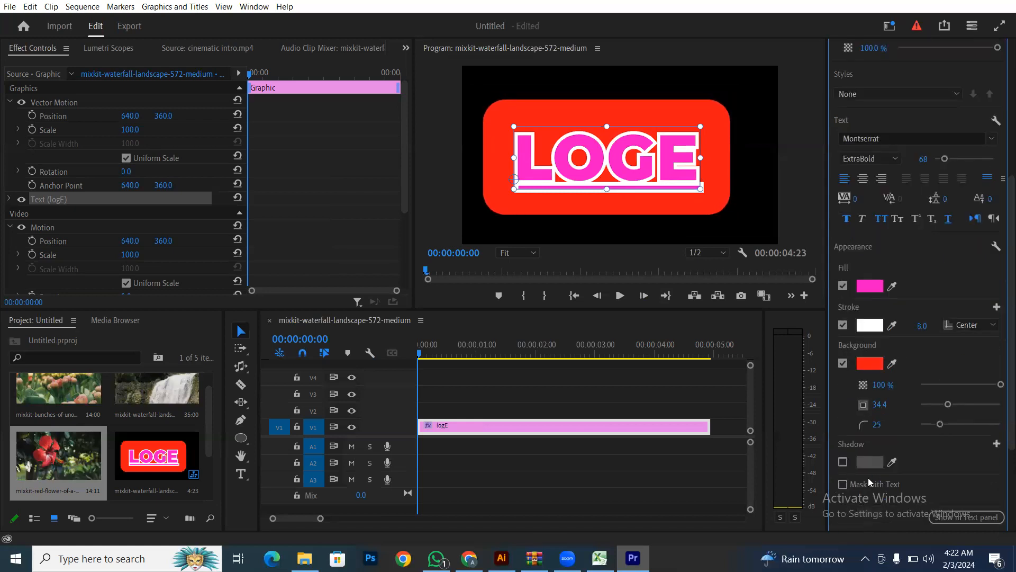
- Add a black shadow to LOGE at 100% opacity, widened into a heavy blur
click(843, 463)
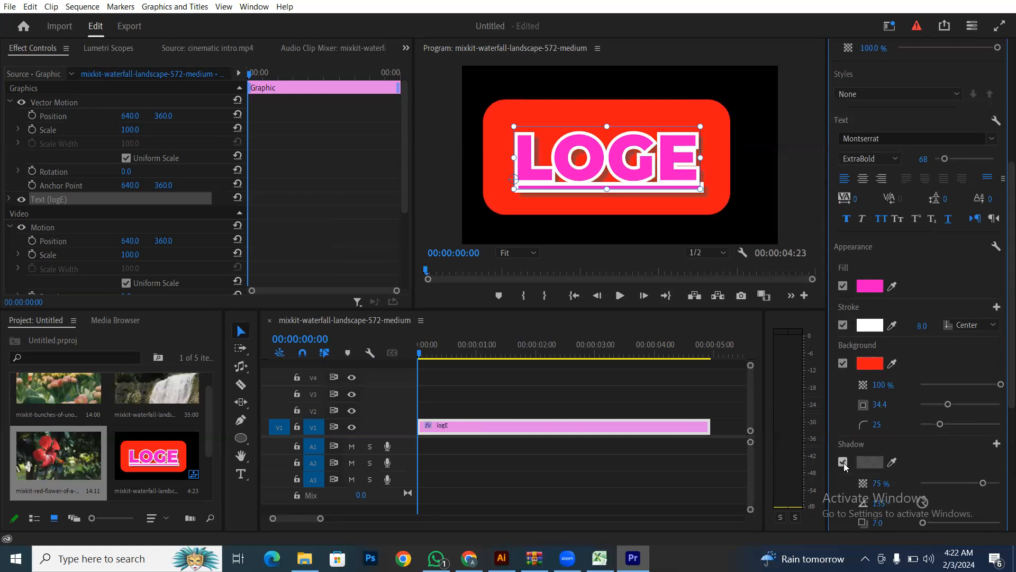
click(870, 462)
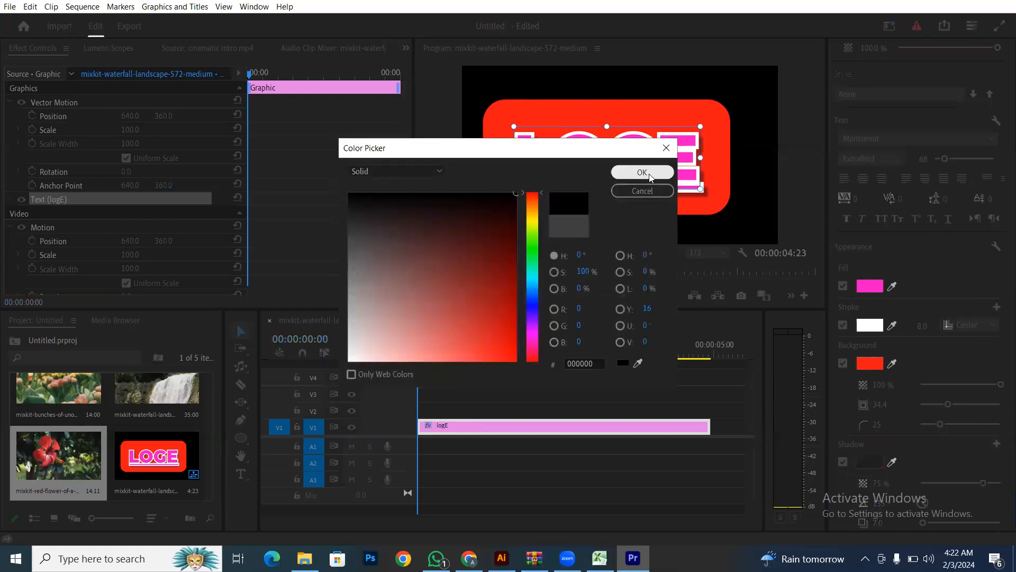
click(617, 172)
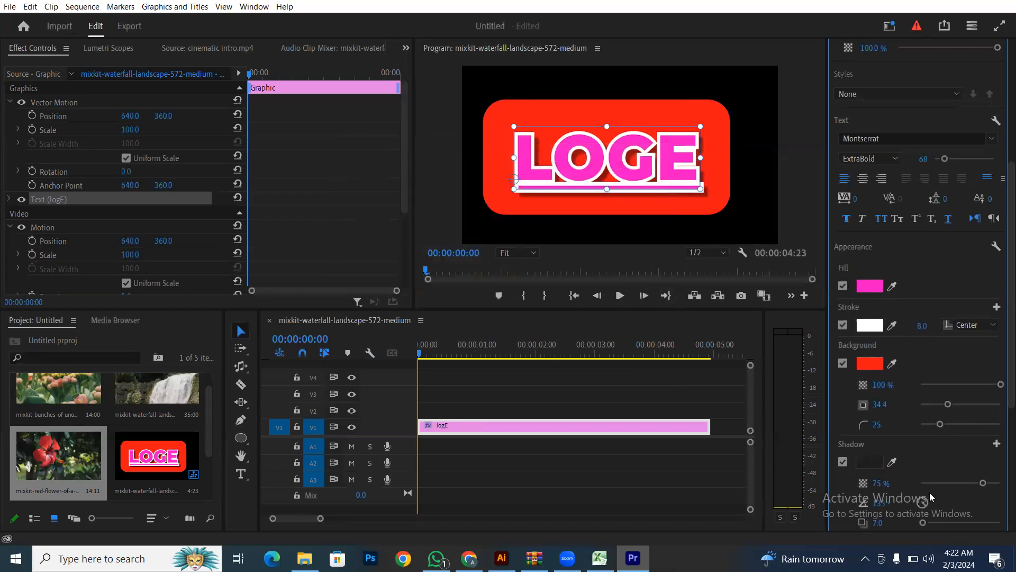
drag(983, 483, 1000, 483)
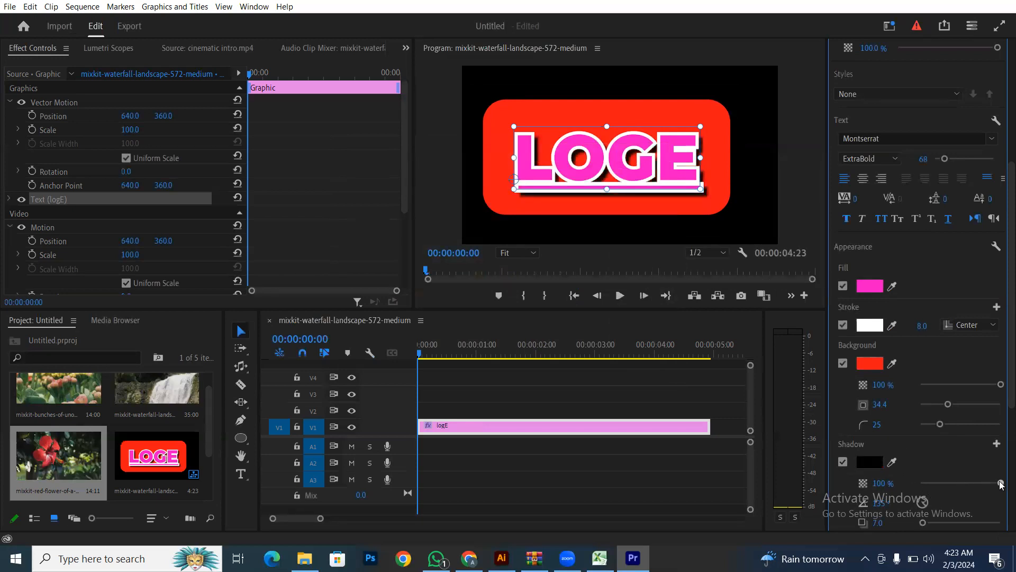
scroll(878, 489, down, 1)
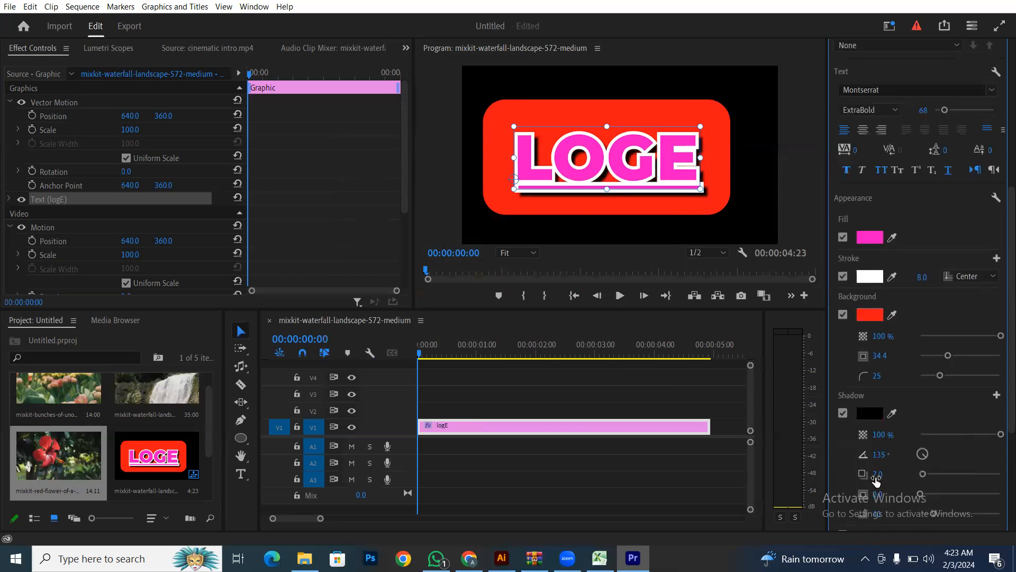
drag(924, 475, 1002, 522)
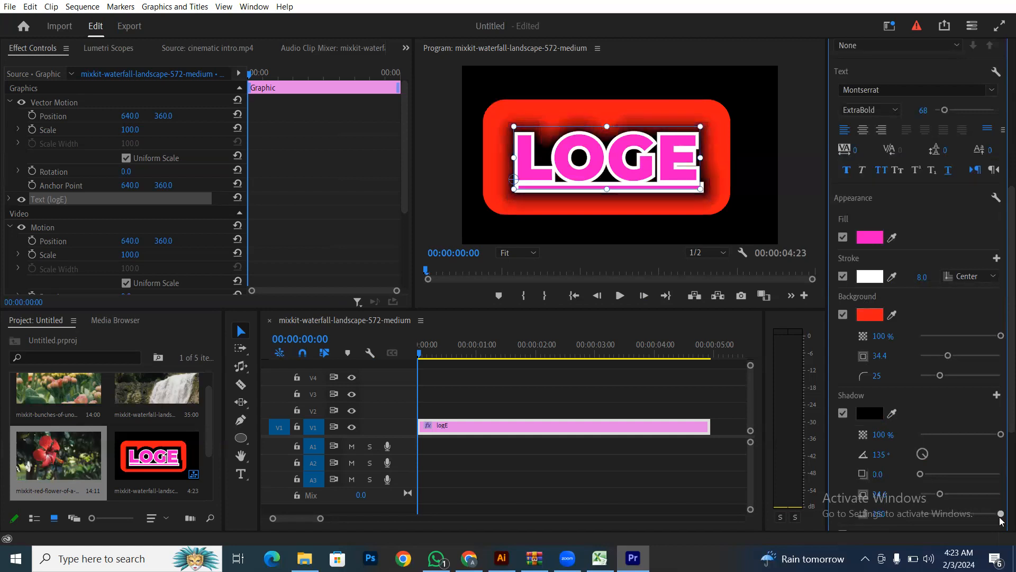
- Select and delete the LOGE graphic clip from V1
click(602, 398)
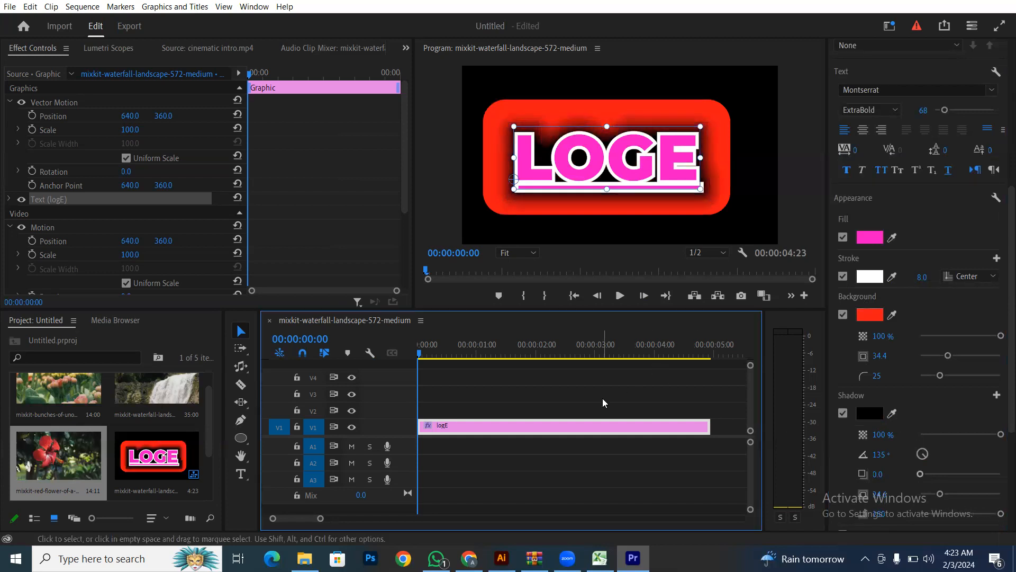
drag(467, 385, 524, 455)
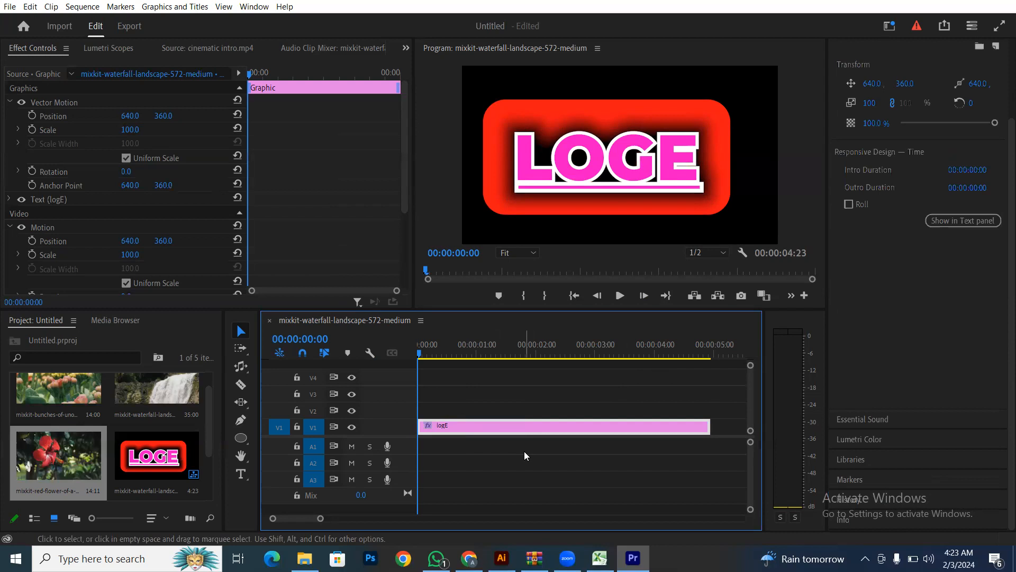
key(Delete)
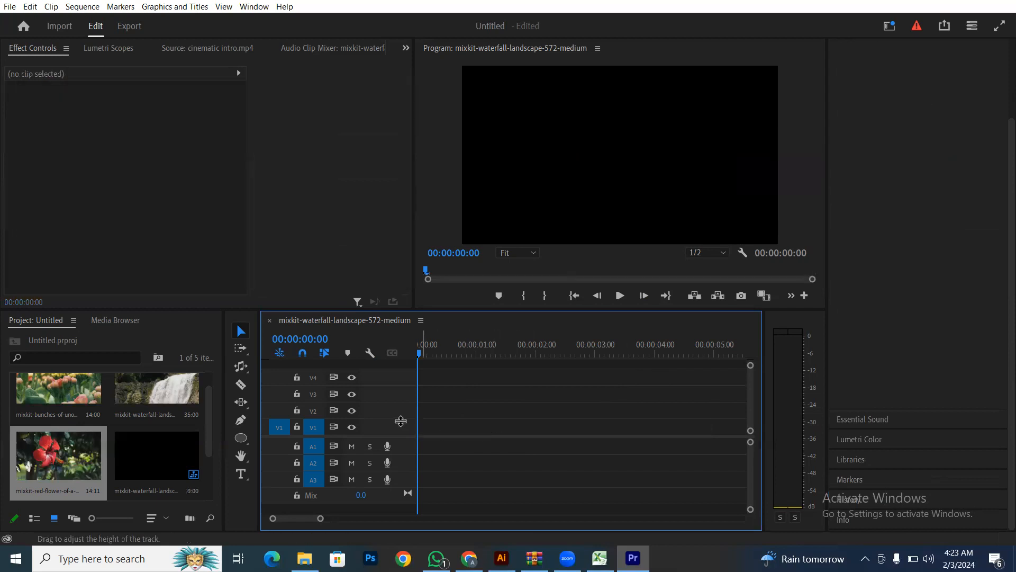
- Choose the horizontal Type Tool from the text tools
click(244, 475)
click(245, 476)
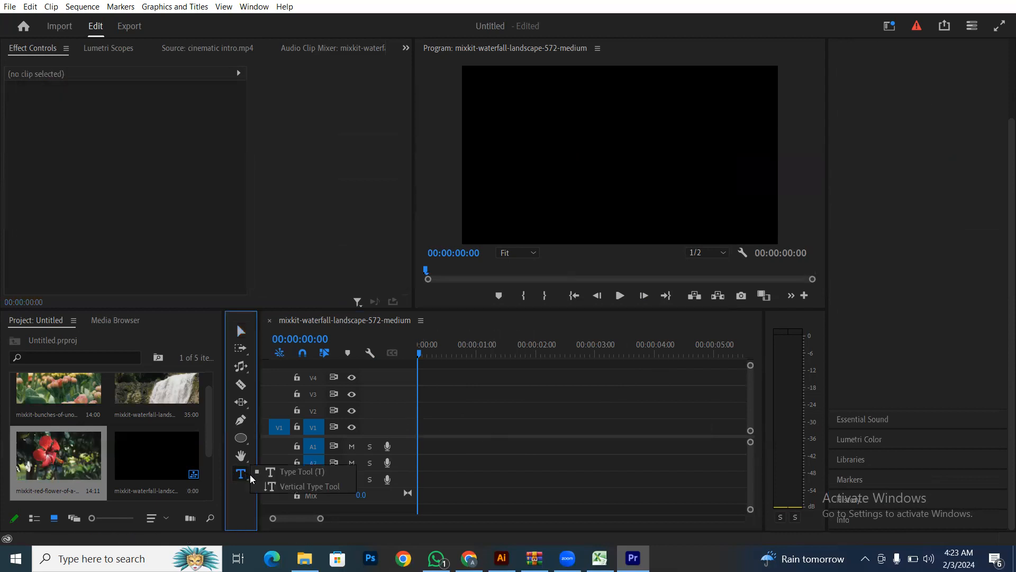
click(297, 471)
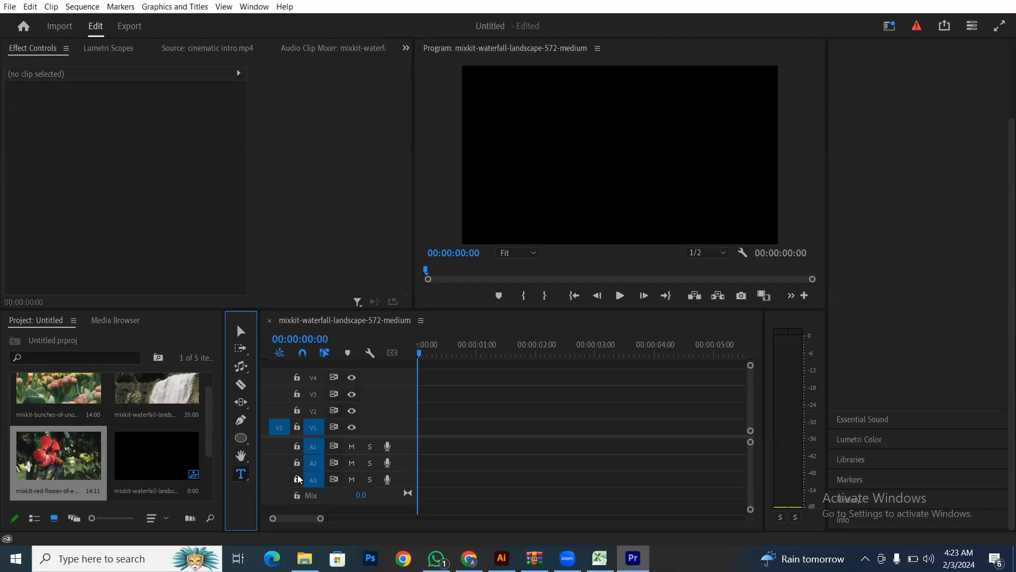
click(240, 478)
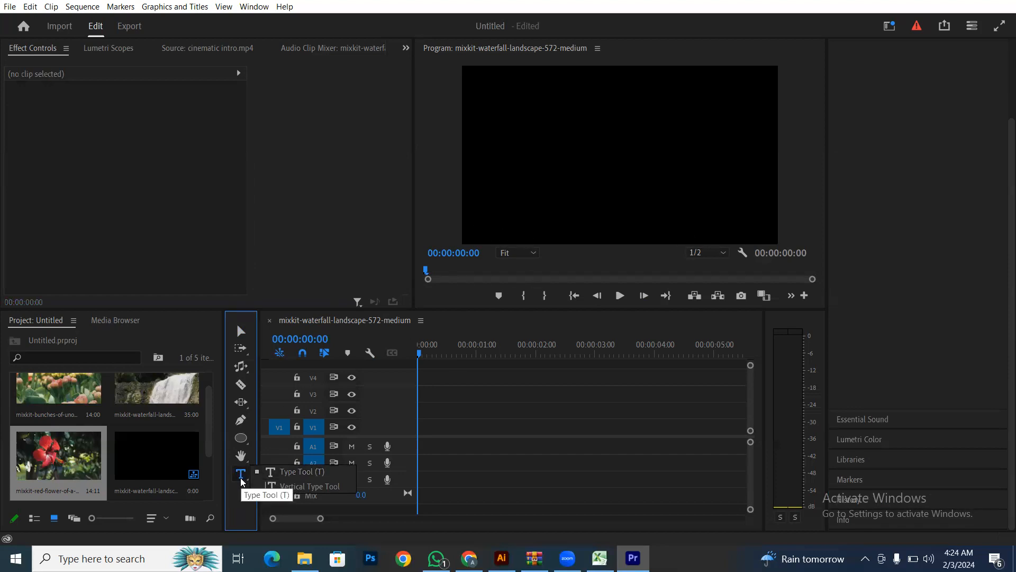
click(286, 472)
click(536, 109)
text(FGGGGG)
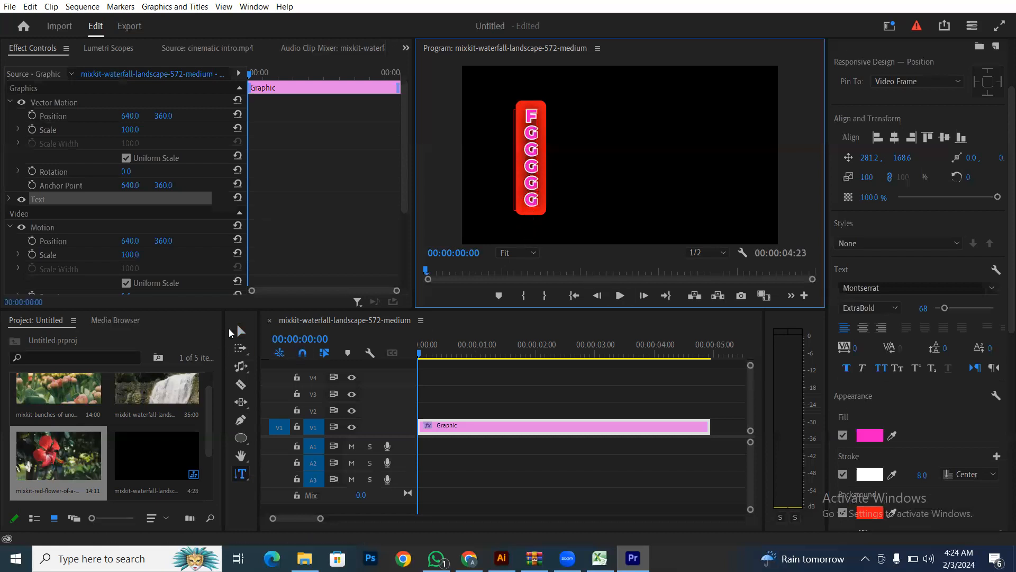
click(241, 331)
mouse_move(530, 158)
mouse_down()
mouse_move(604, 152)
mouse_move(604, 164)
mouse_move(540, 154)
mouse_up()
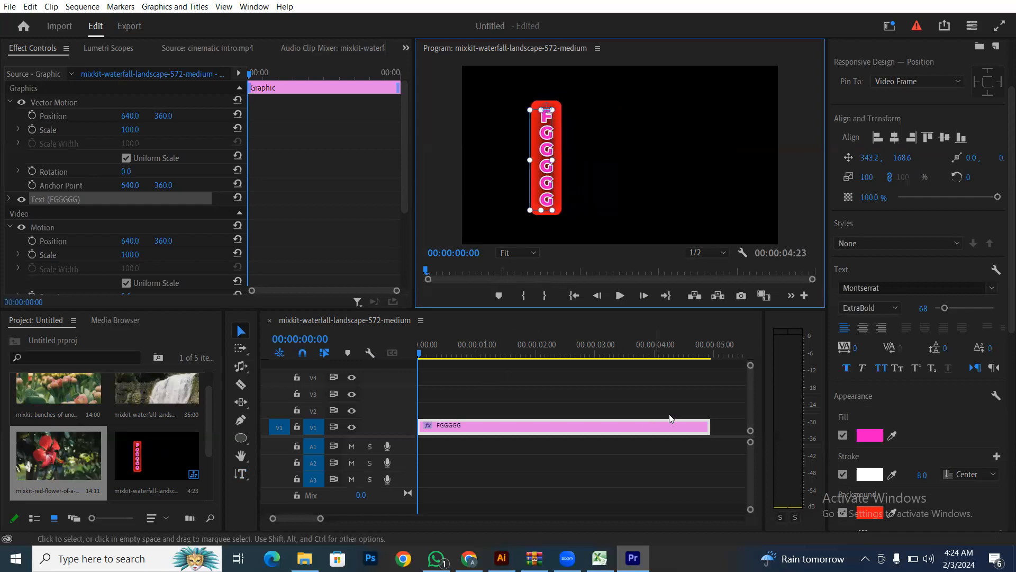
drag(704, 426, 473, 435)
drag(481, 391, 420, 477)
key(Delete)
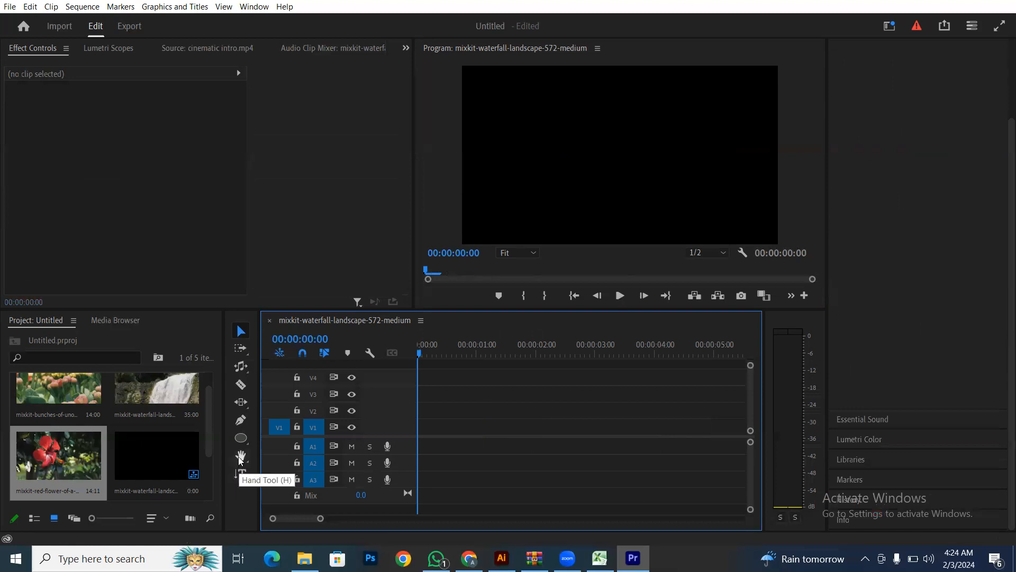
click(243, 371)
click(244, 377)
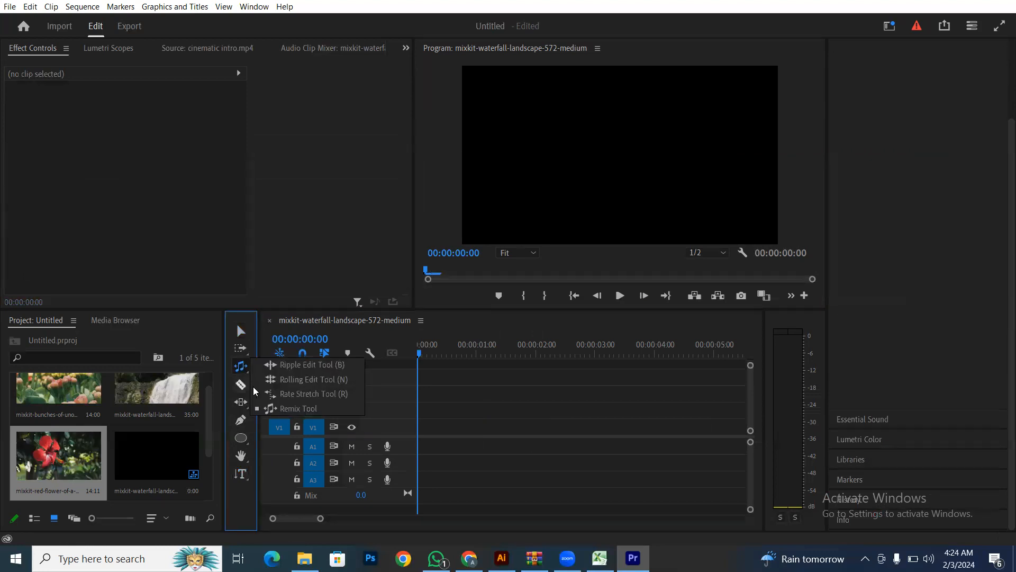
click(279, 412)
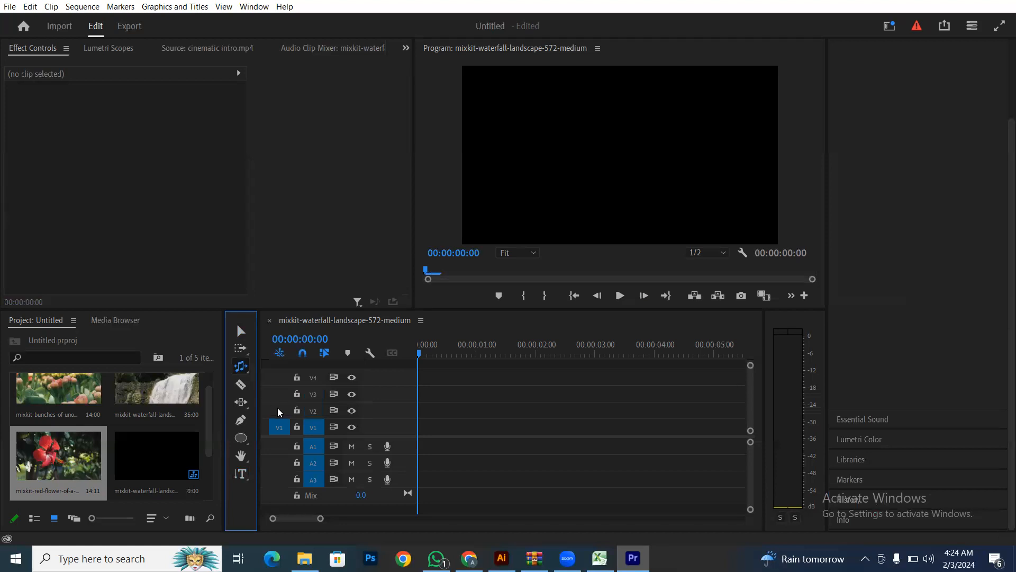
click(236, 367)
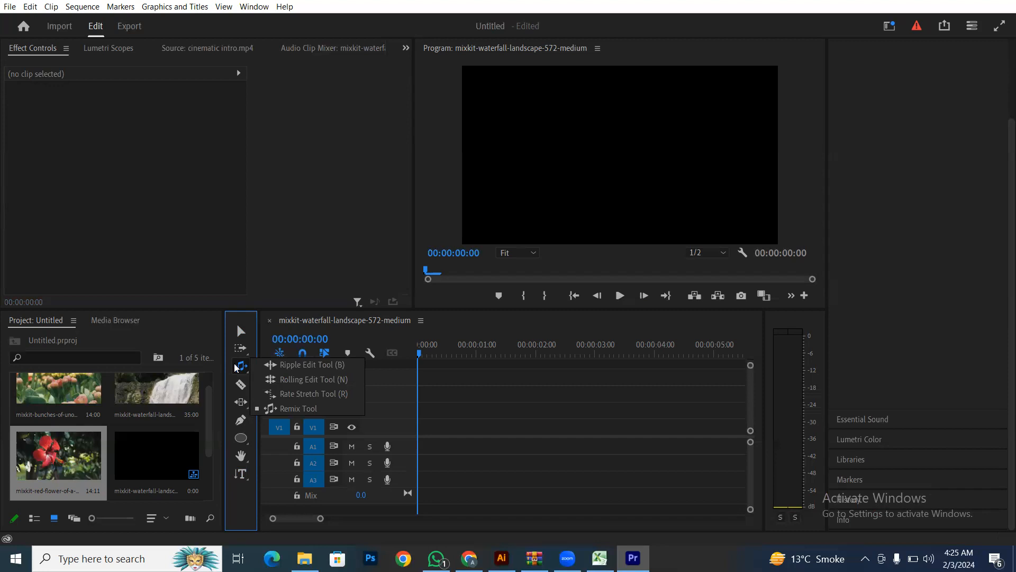
click(241, 332)
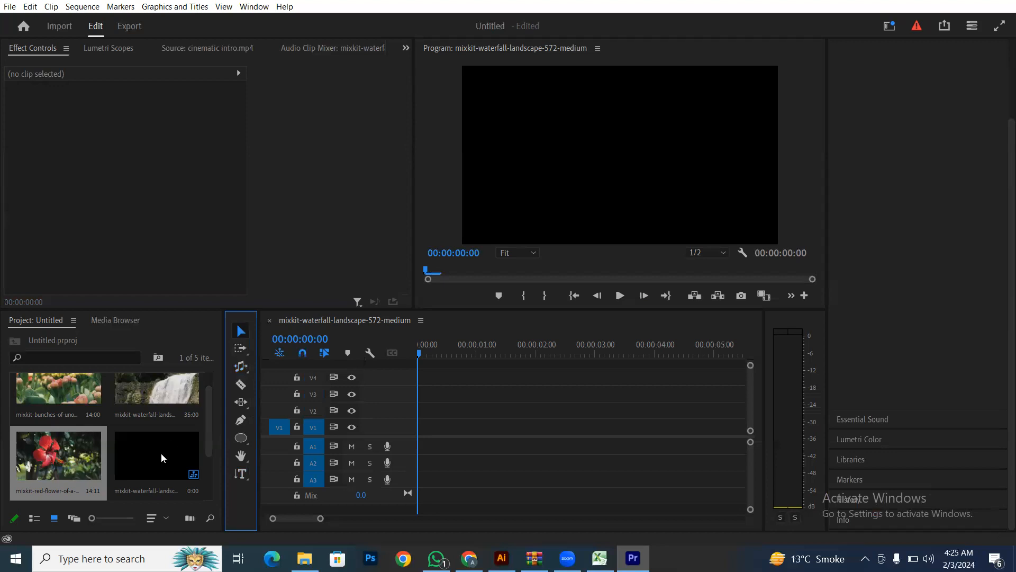
scroll(161, 452, down, 2)
- Drag cinematic intro.mp4 into the sequence, then remove the first placement
click(37, 460)
drag(40, 460, 420, 445)
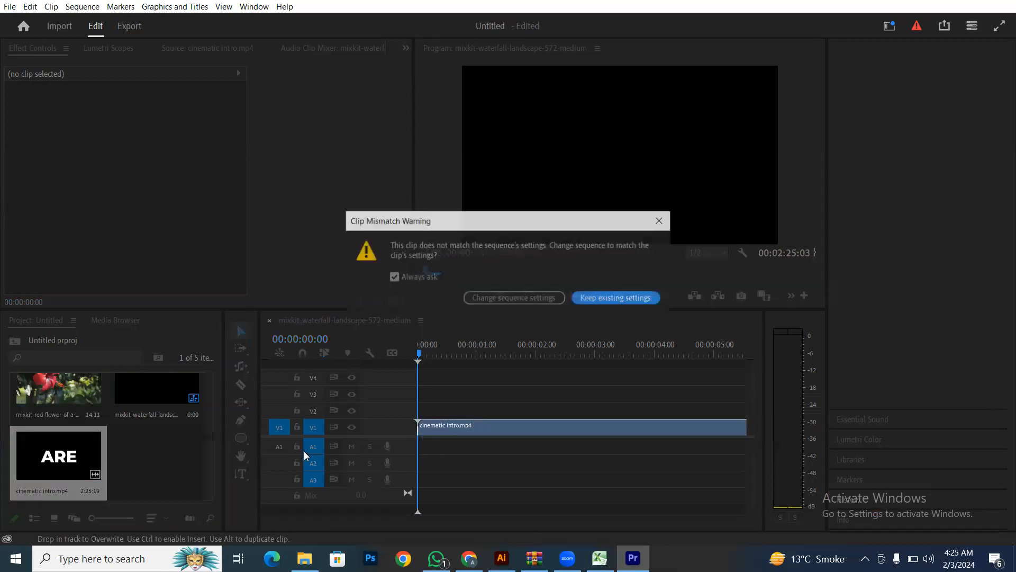
click(660, 220)
click(443, 428)
key(Delete)
- Place cinematic intro.mp4 on V1 and A1 again, changing the sequence settings to match the clip
drag(80, 455, 423, 429)
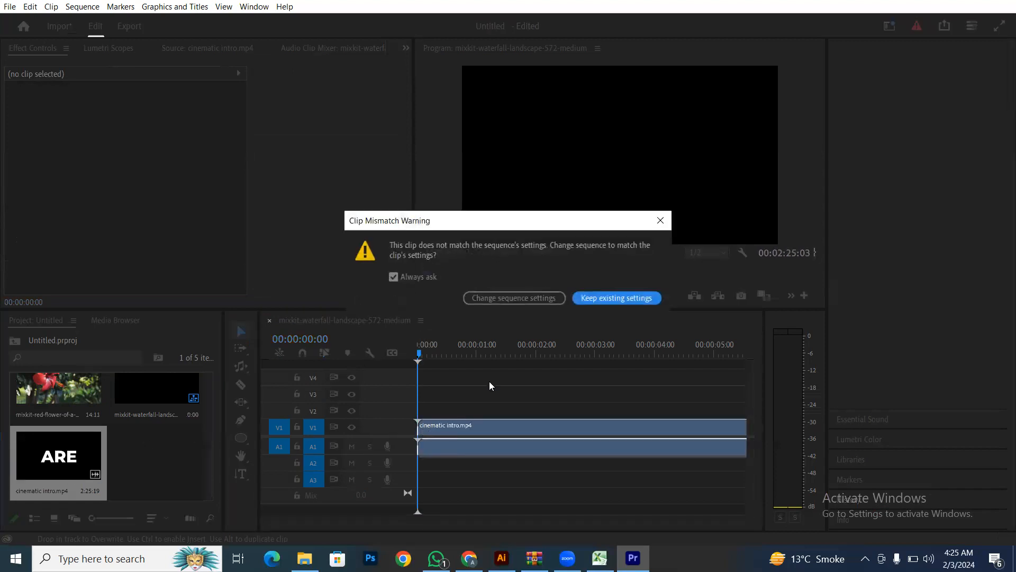
click(538, 300)
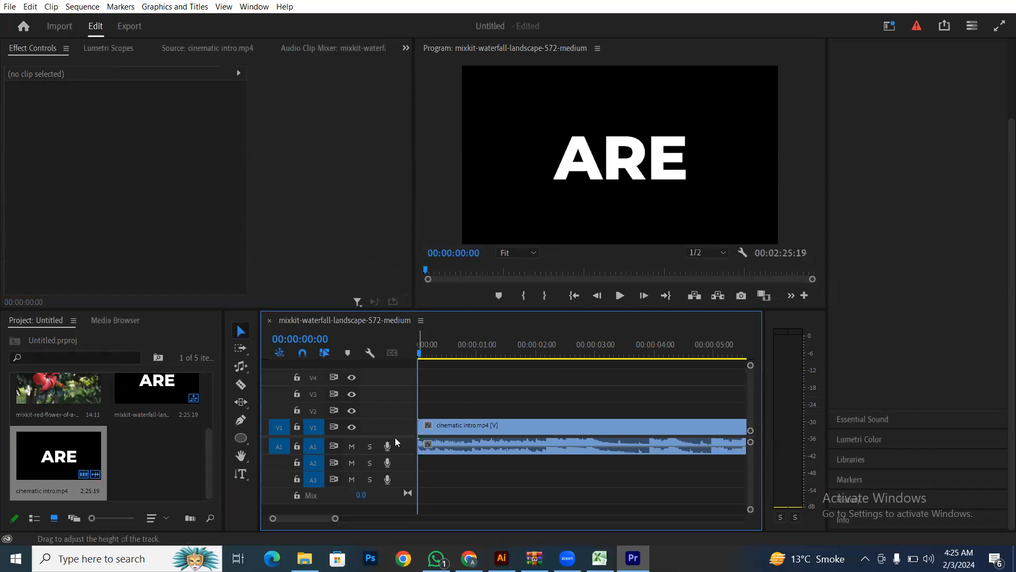
drag(334, 521, 535, 522)
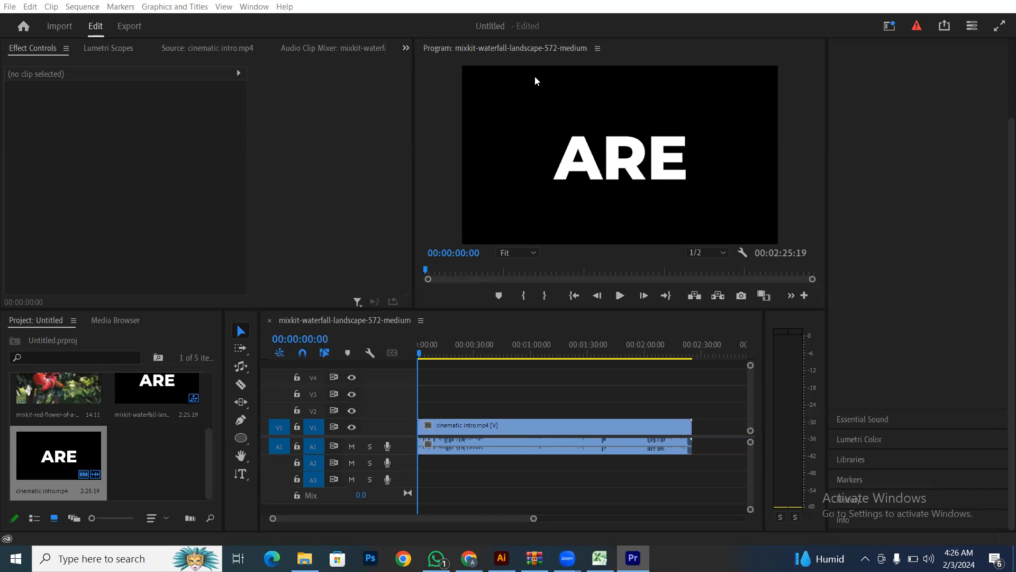
click(494, 399)
key(space)
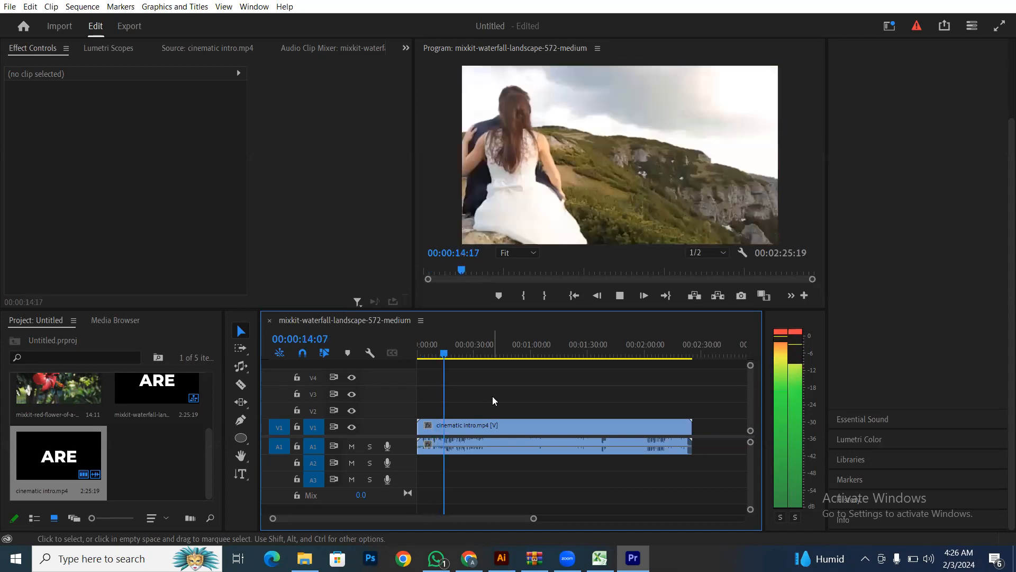
key(space)
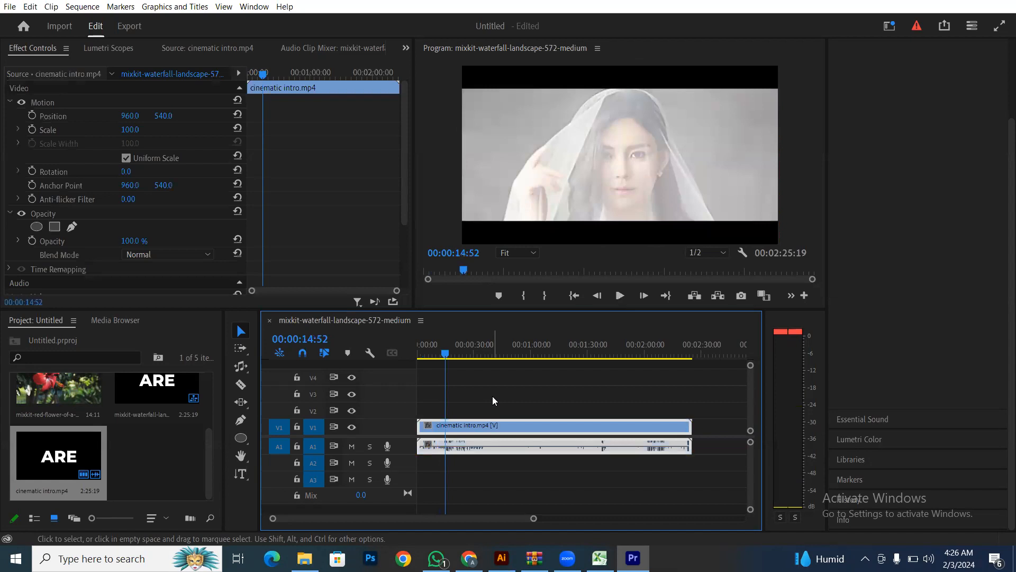
key(space)
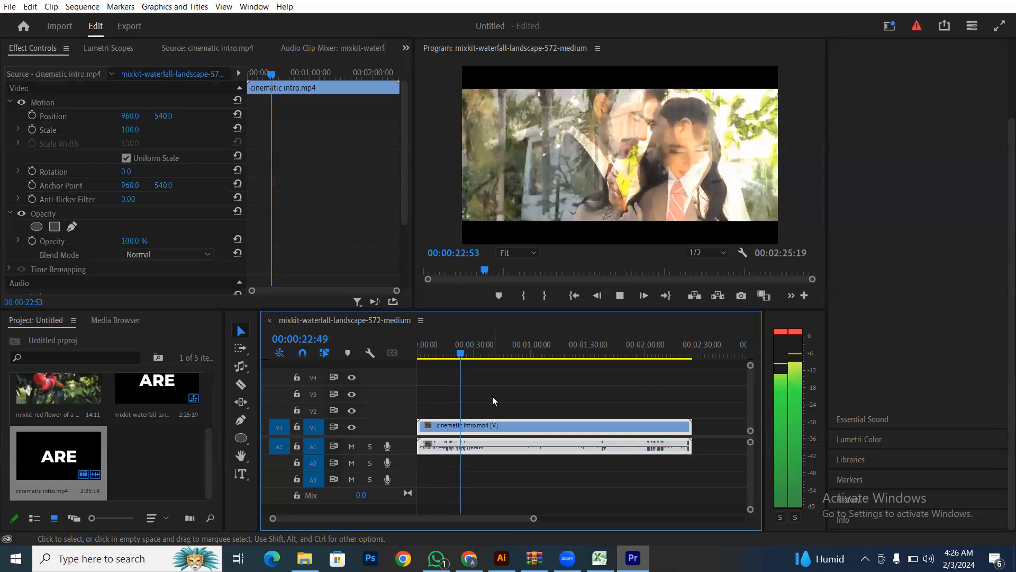
key(space)
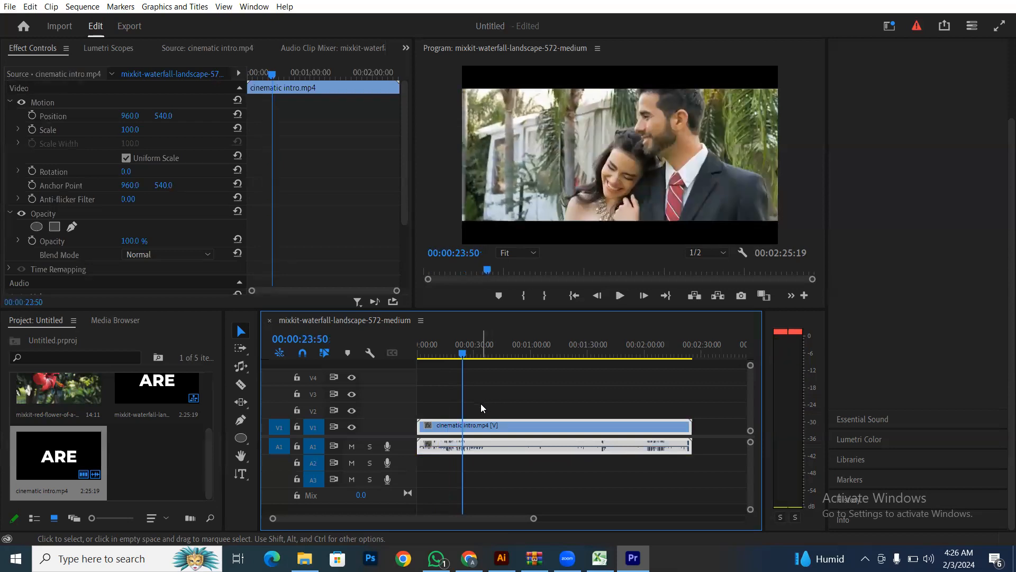
- Unlink the intro clip's video from its audio and move the playhead to 00:00:44:20
right_click(492, 427)
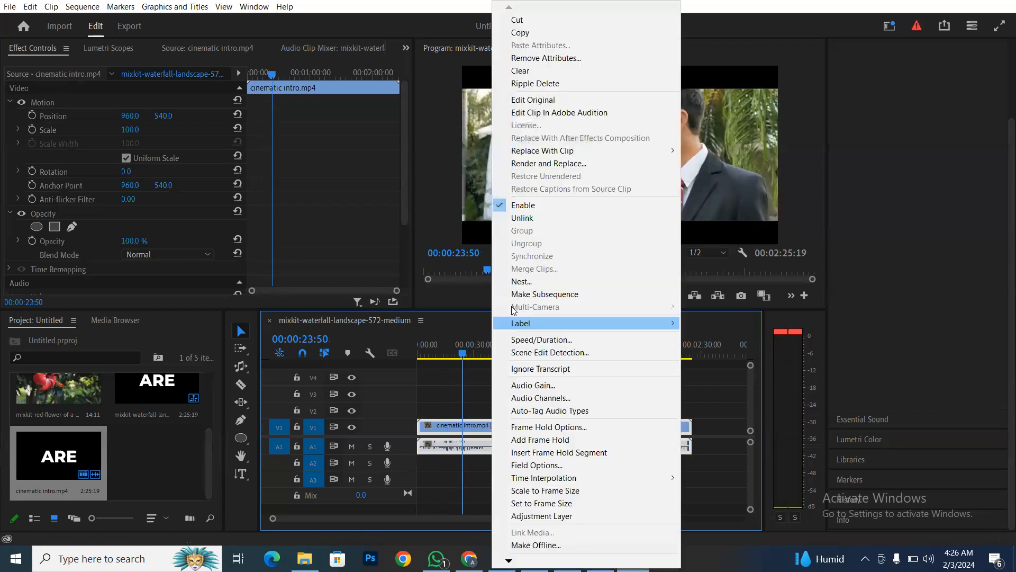
click(529, 212)
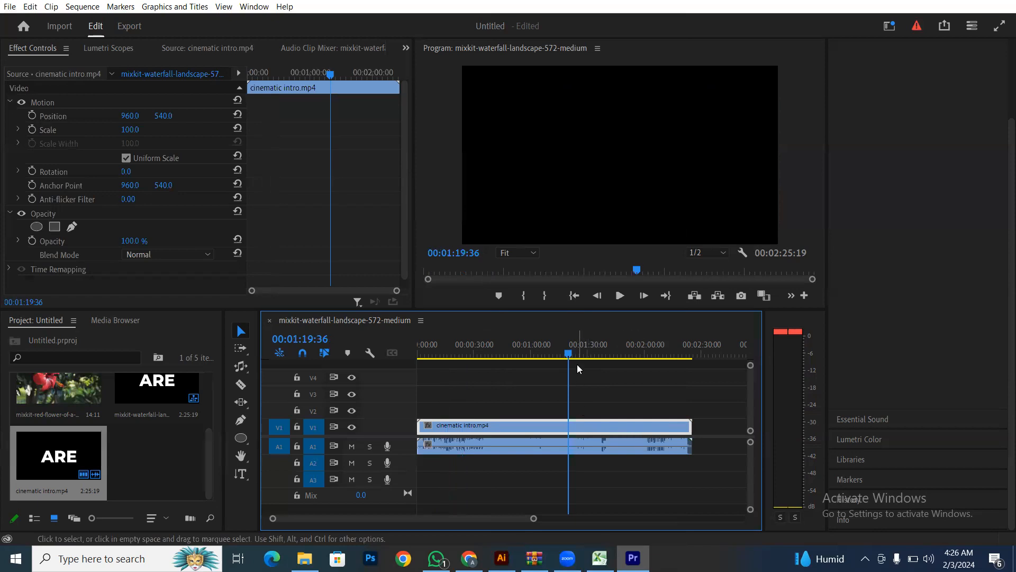
click(501, 354)
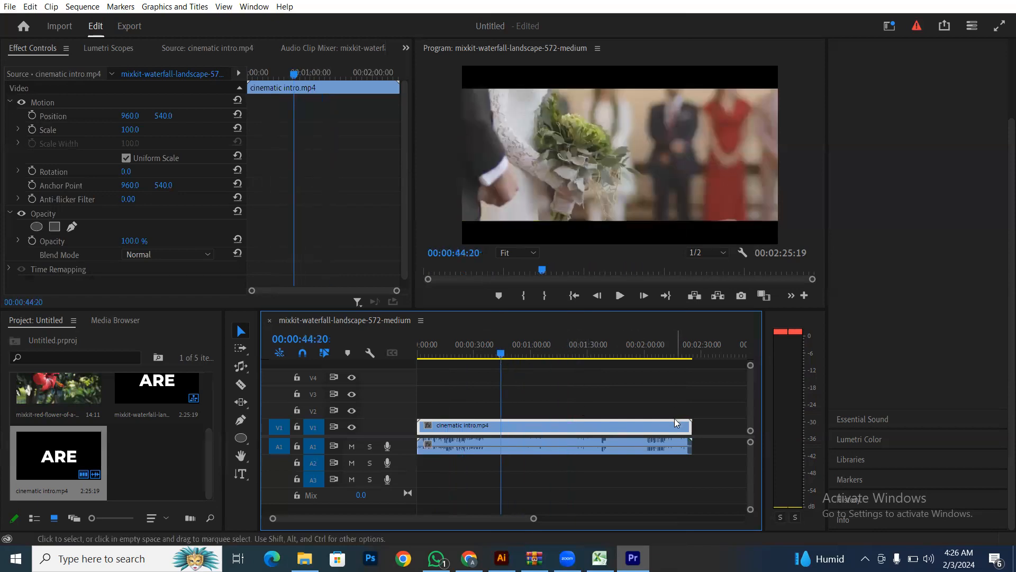
- Trim the V1 video's right edge to a 00:01:00:50 duration, leaving the audio full length
drag(688, 421, 527, 422)
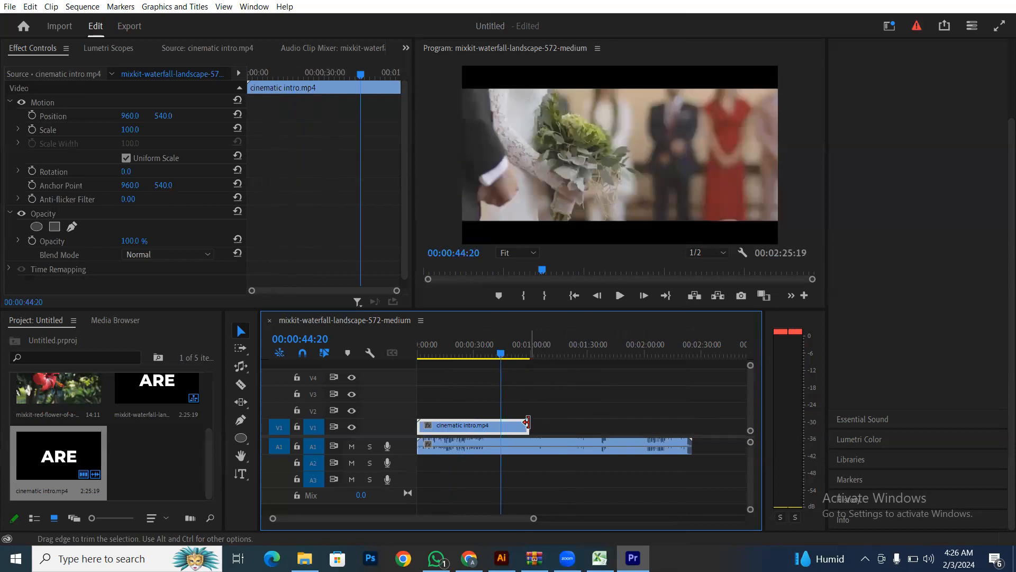
right_click(531, 426)
key(Escape)
right_click(514, 422)
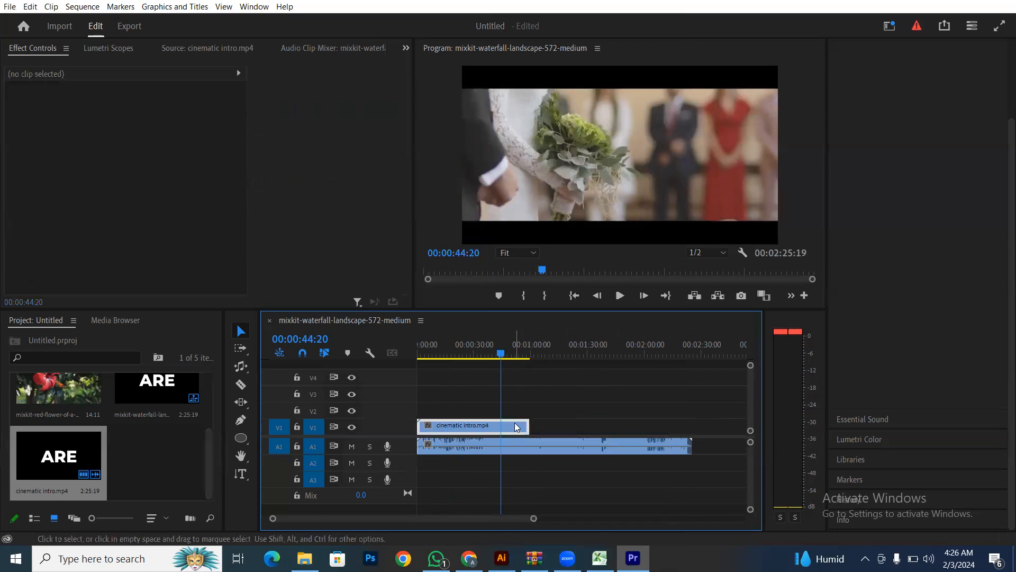
click(558, 340)
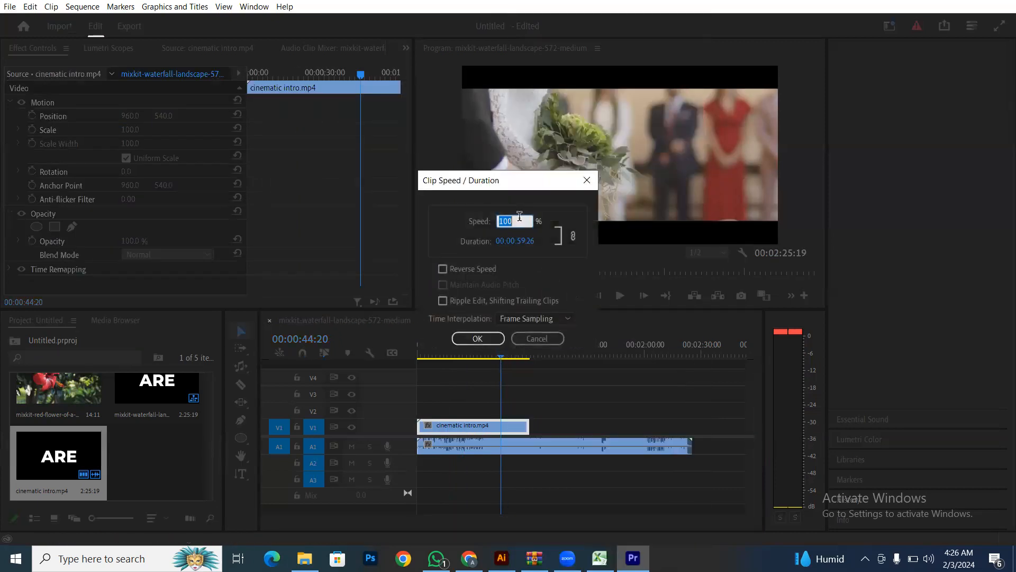
click(541, 343)
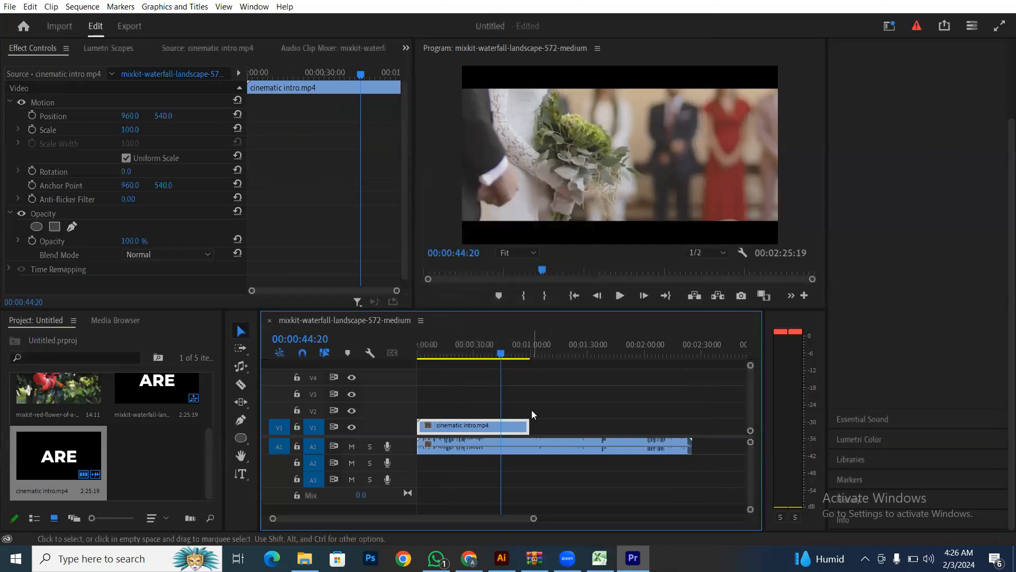
drag(526, 422, 529, 421)
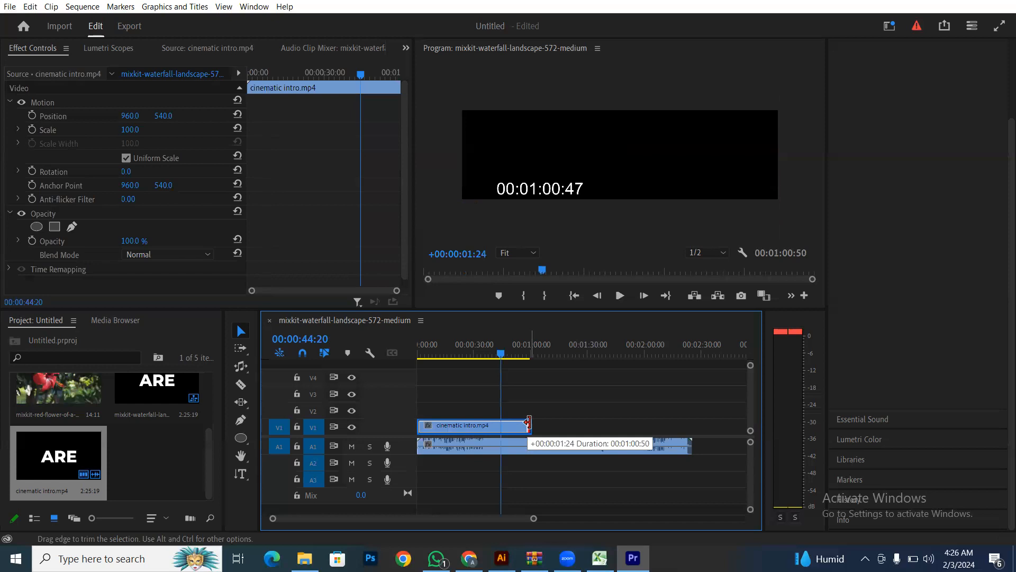
drag(528, 422, 531, 422)
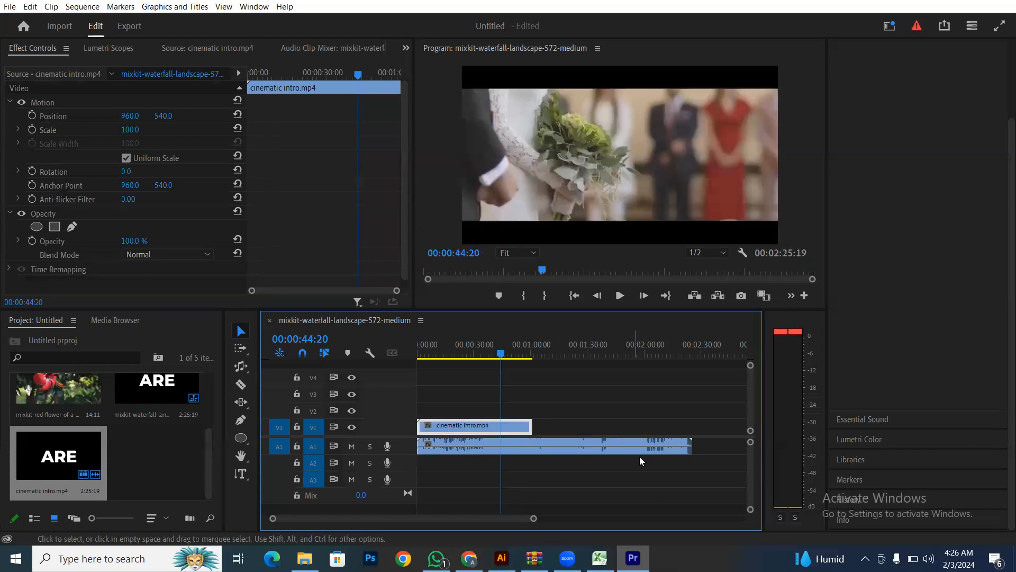
click(646, 448)
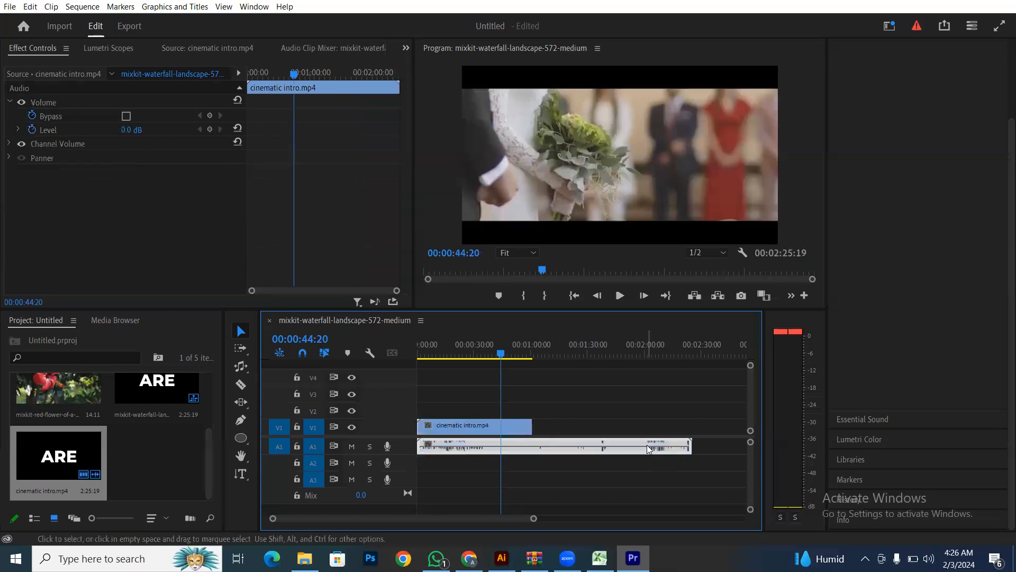
- Move the playhead to the end of the A1 audio and select the audio clip
click(693, 353)
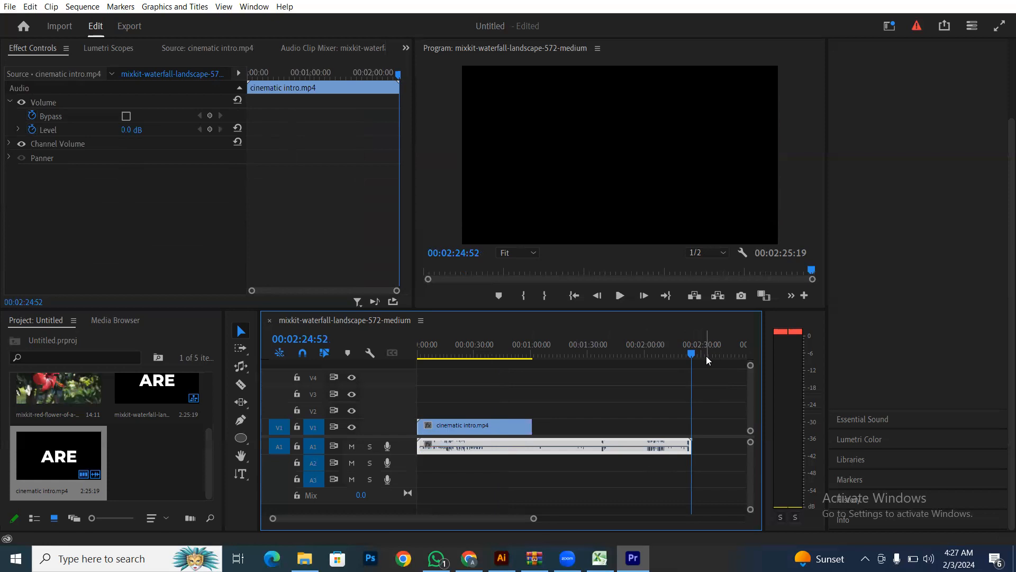
click(513, 420)
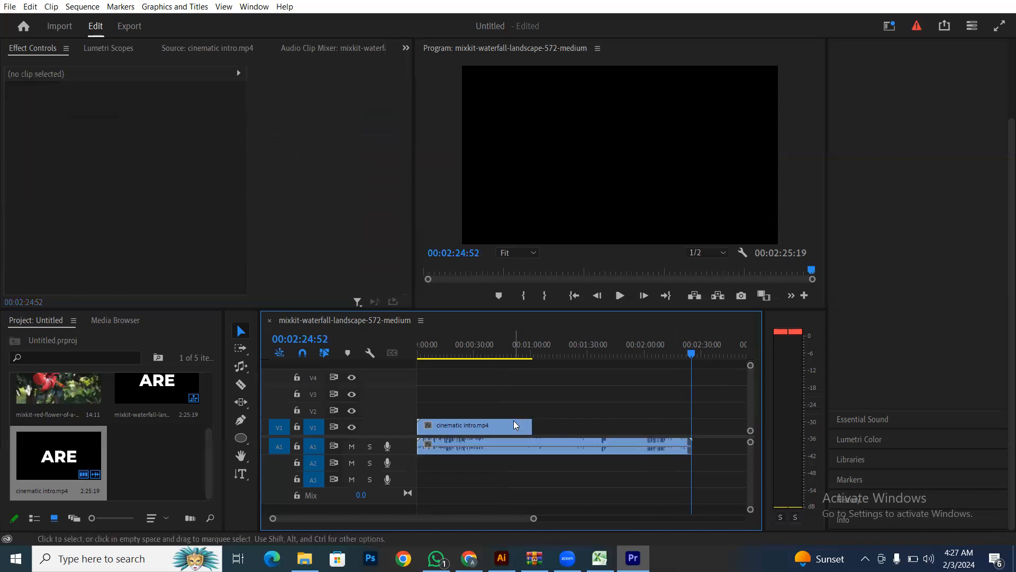
click(606, 445)
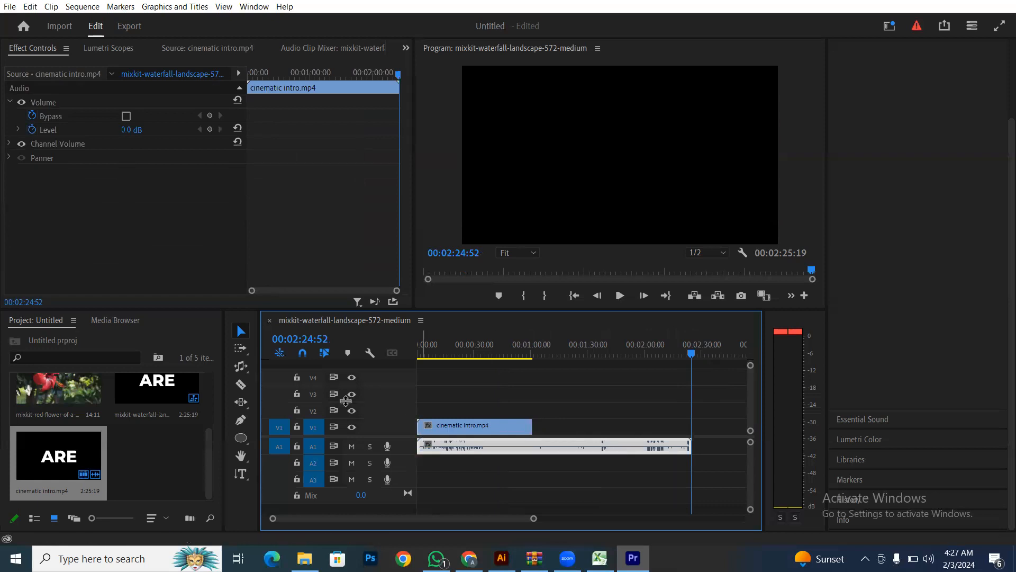
- Switch from the Ripple Edit tool to the Remix Tool
click(241, 370)
click(240, 369)
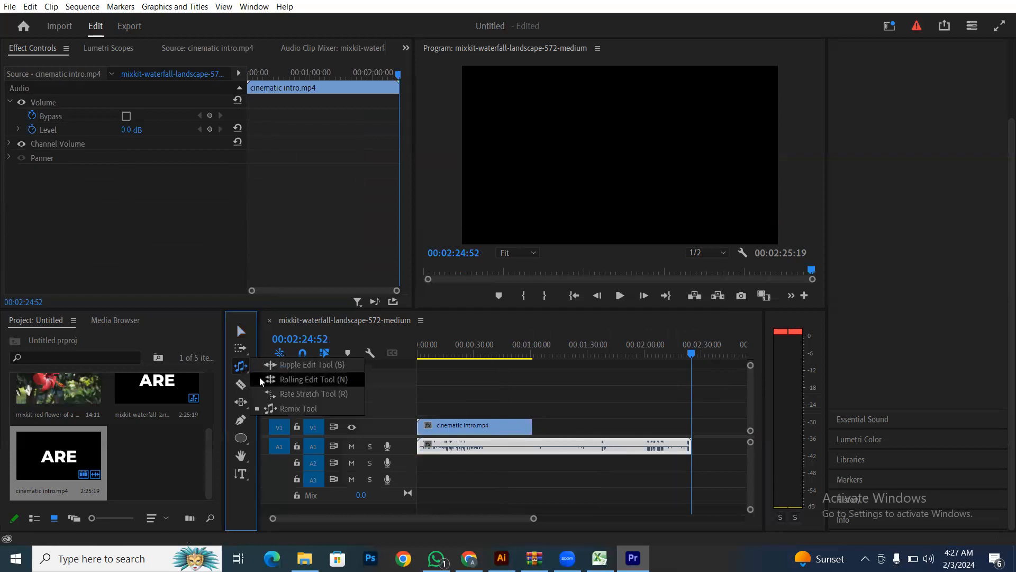
click(281, 409)
click(564, 442)
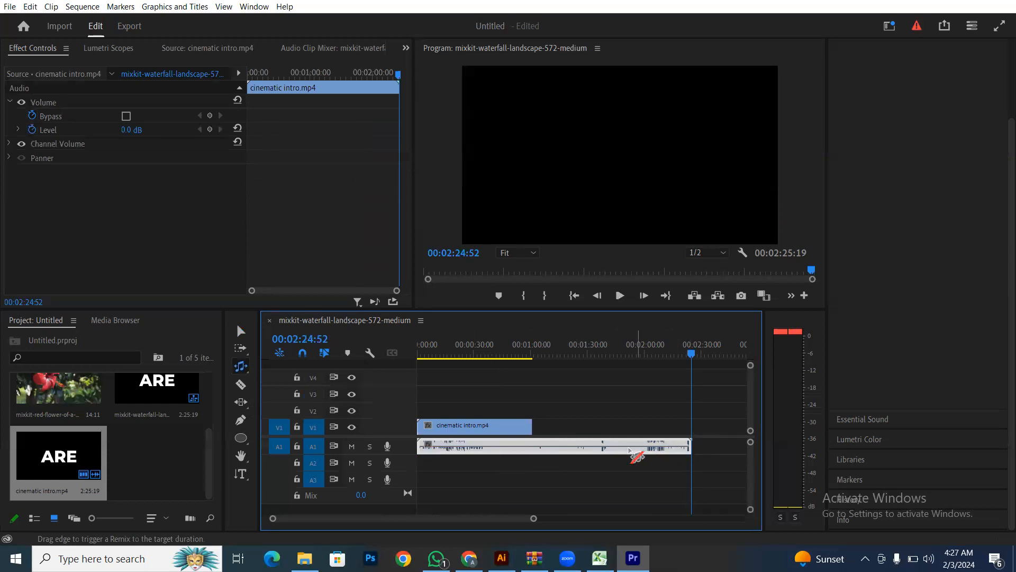
- Tag the A1 audio as Music in Essential Sound with Duration enabled
drag(691, 449, 540, 451)
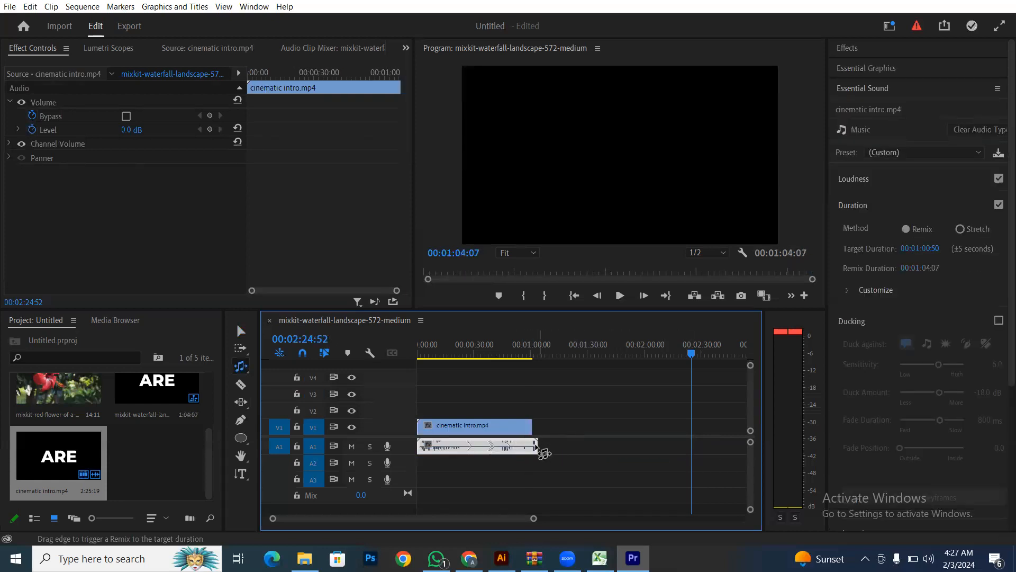
key(ctrl+z)
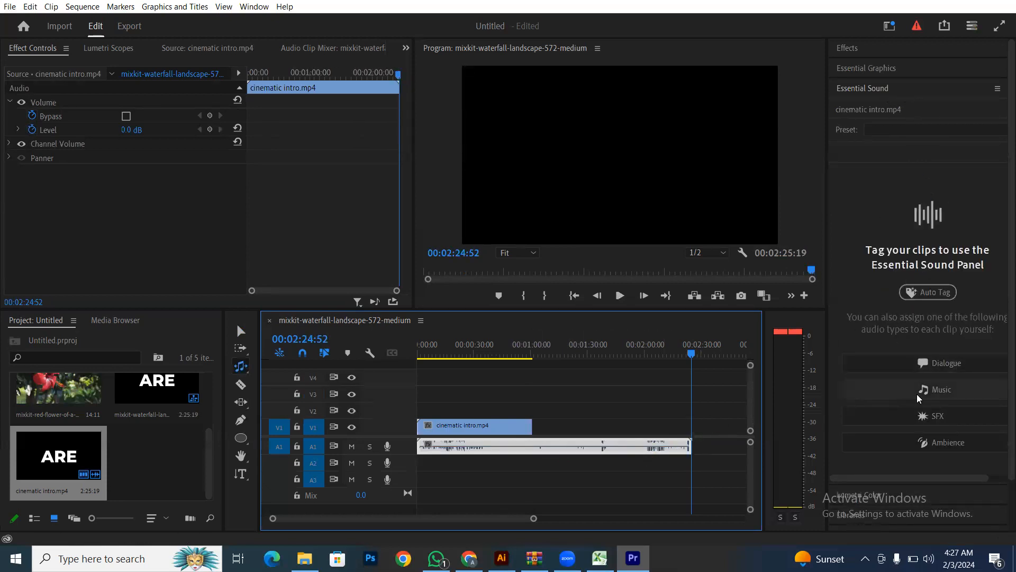
click(939, 394)
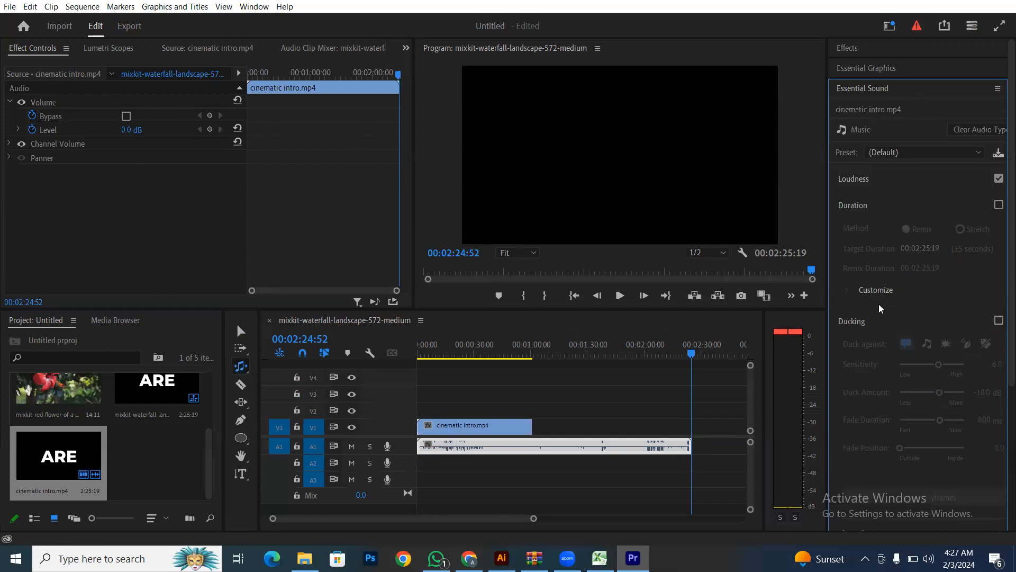
click(998, 205)
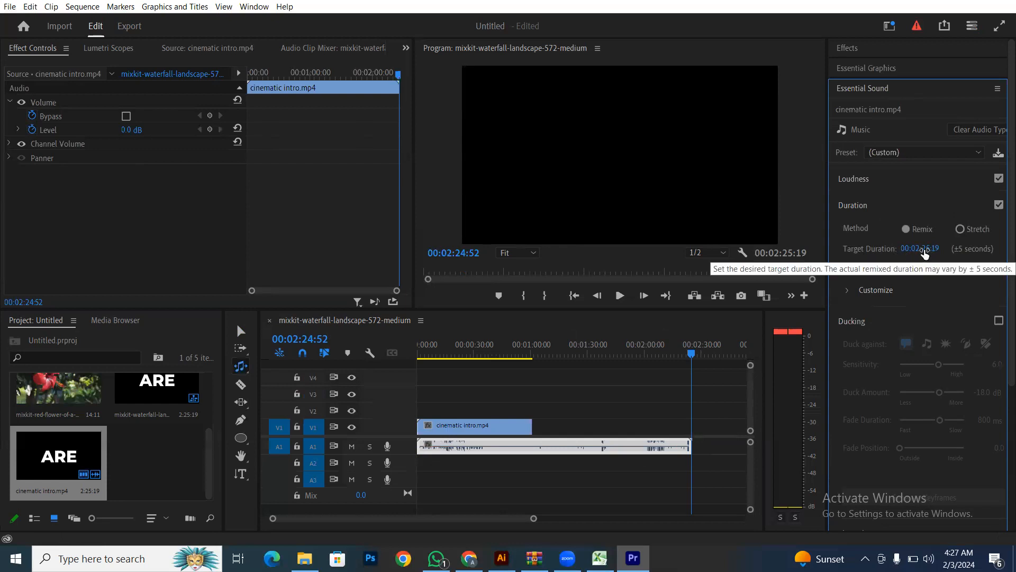
- Remix the A1 audio down to 00:01:04:07, targeting 00:01:00:49, near the video's end
drag(689, 447, 533, 447)
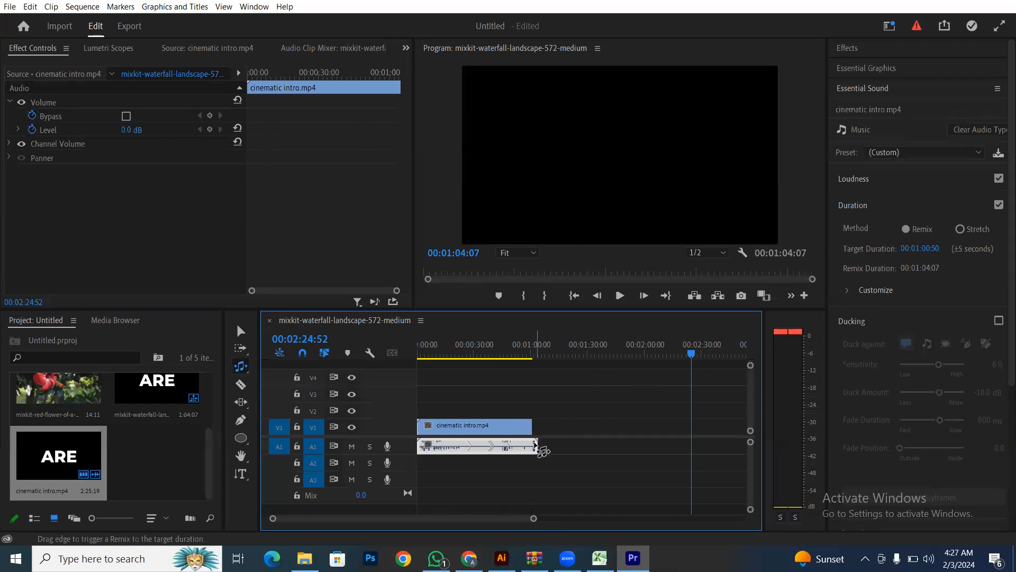
drag(537, 449, 536, 449)
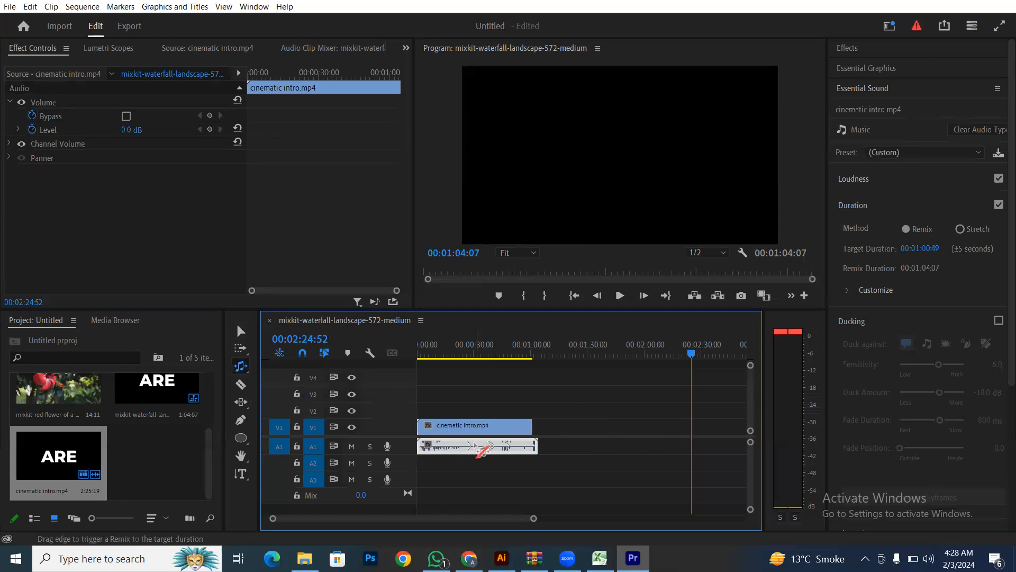
drag(533, 523, 340, 518)
- Enlarge the A1 track to show the remixed waveform, fit the timeline, and play the sequence
drag(466, 518, 304, 519)
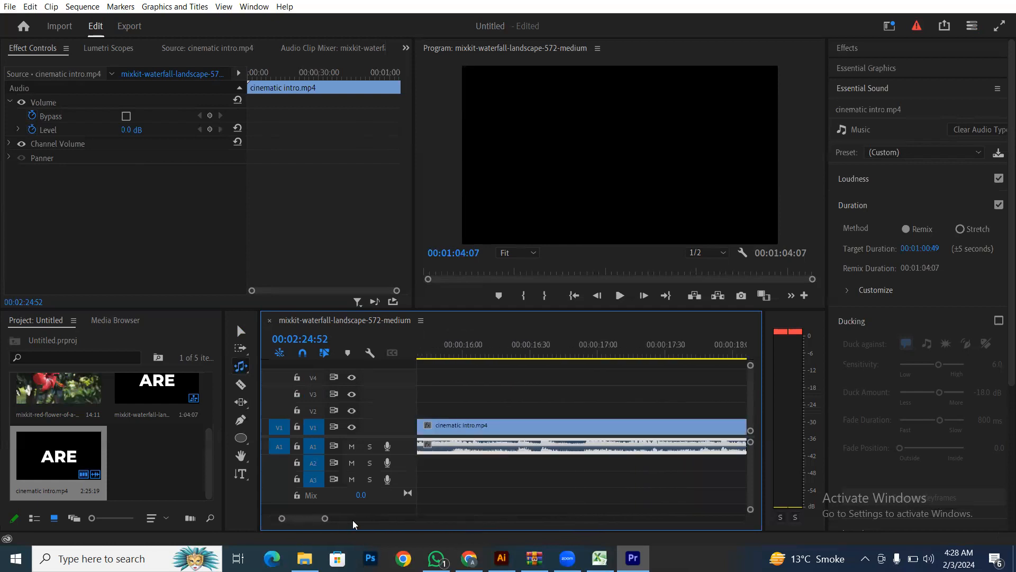
drag(324, 454, 331, 518)
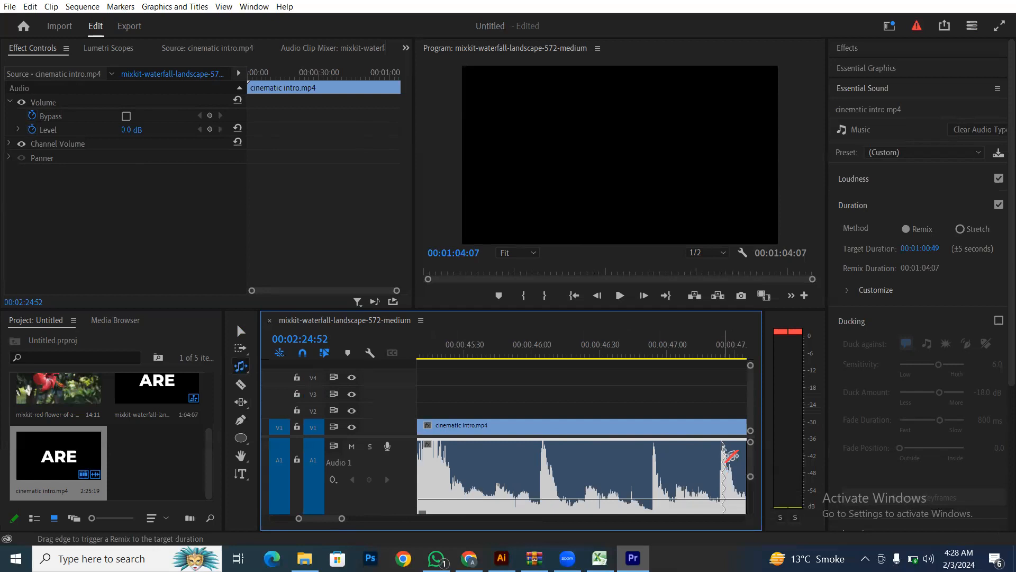
click(241, 331)
drag(344, 520, 493, 528)
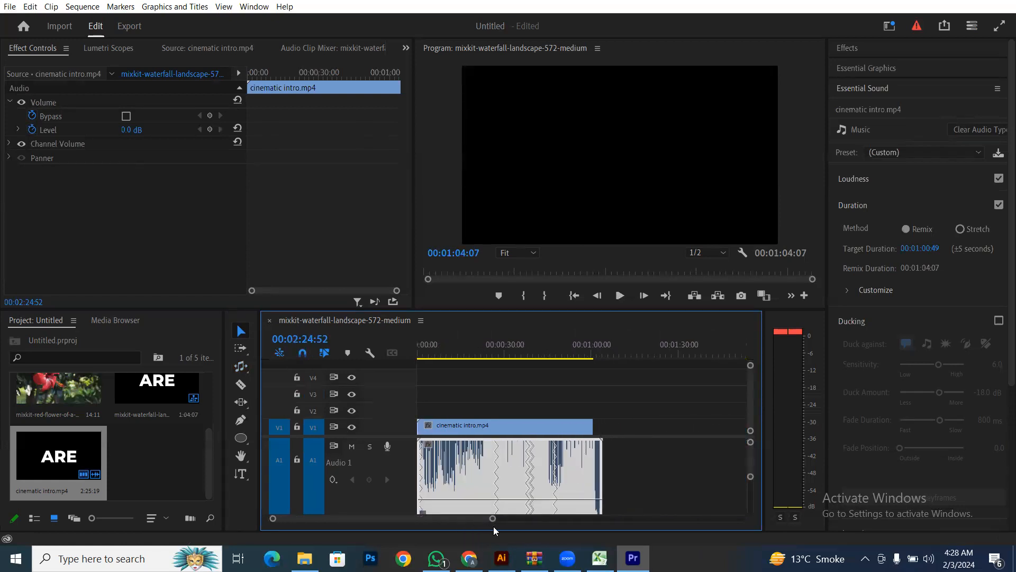
drag(564, 352, 409, 365)
key(space)
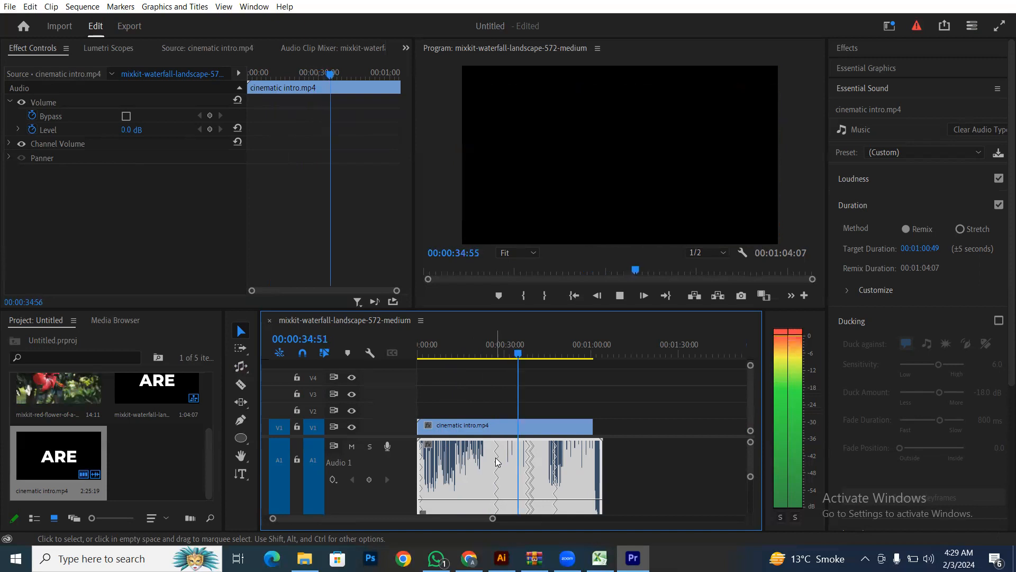
- Stop playback, zoom the timeline out, and return the playhead to 00:00:00:00
key(space)
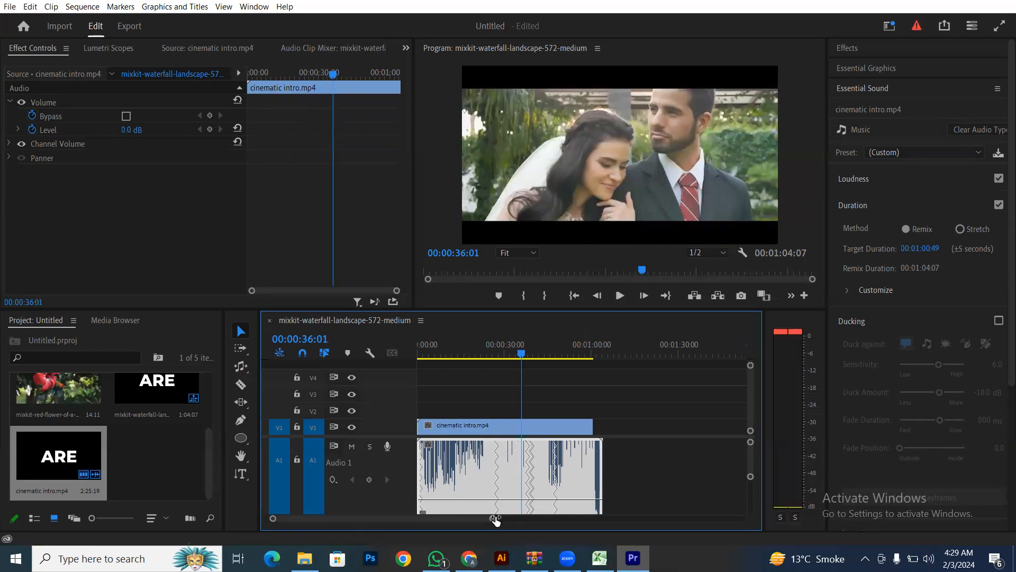
drag(495, 520, 526, 519)
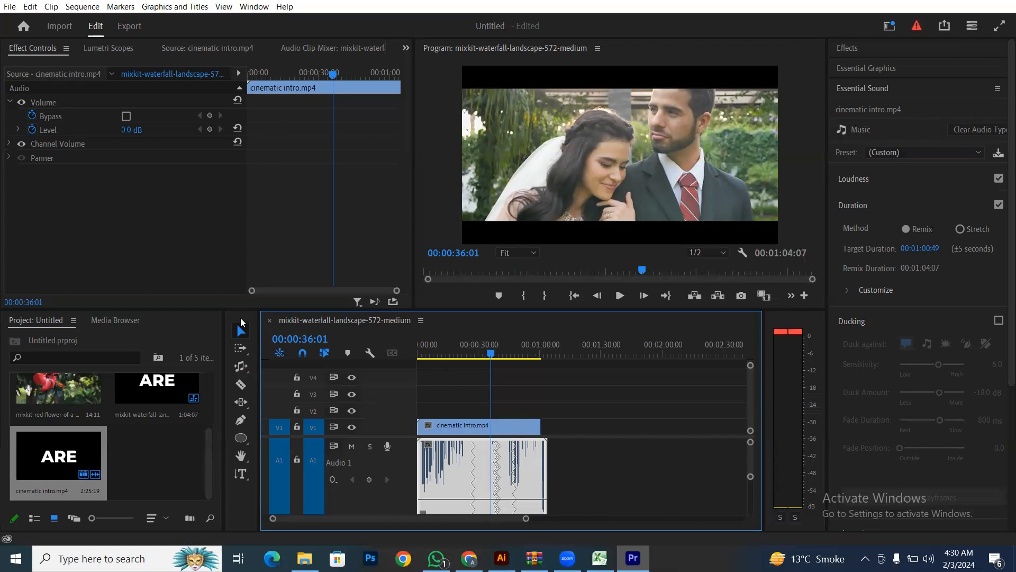
drag(491, 353, 418, 360)
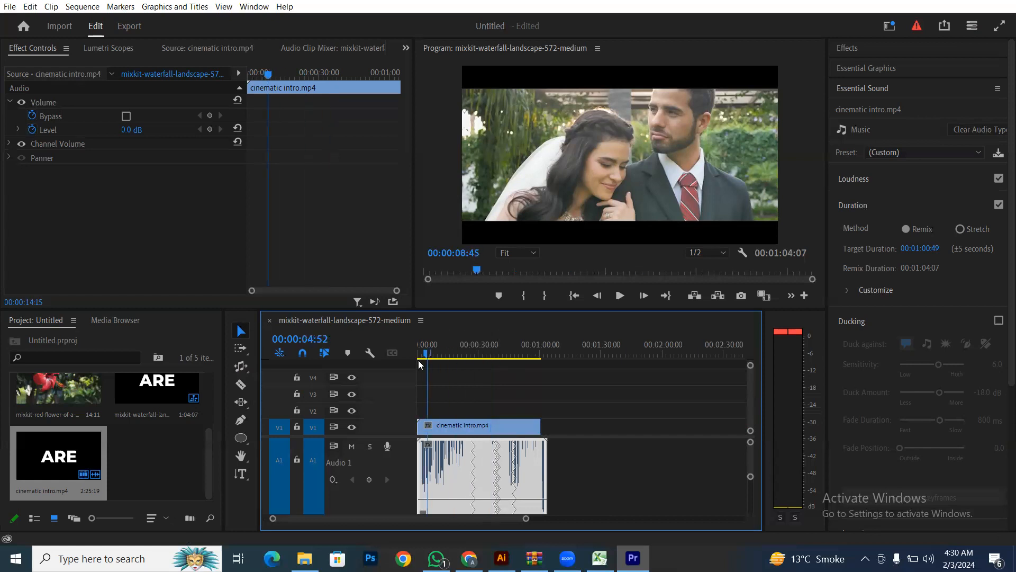